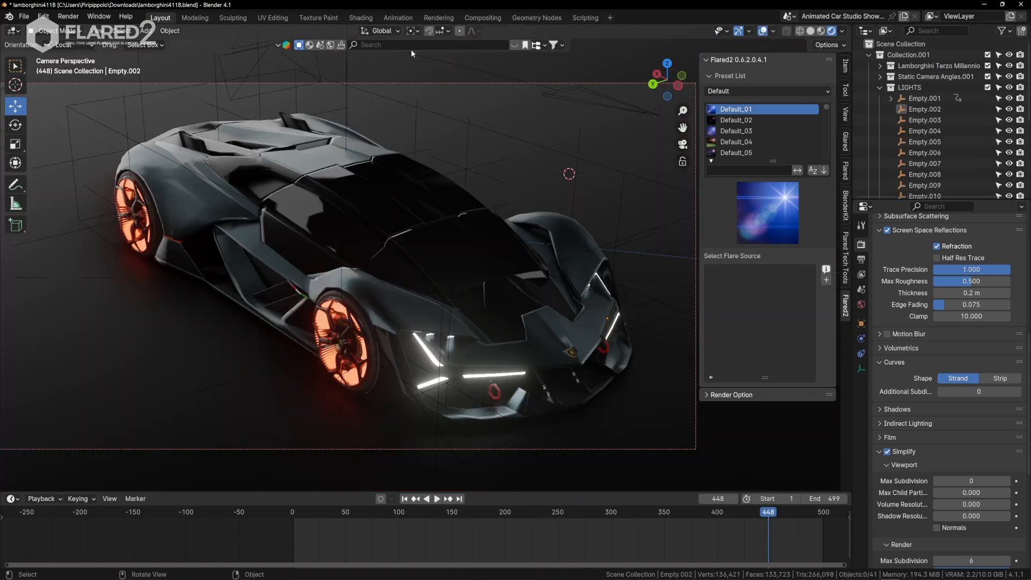
Enlarge the Flared2 preset list and preview several presets near its end, including Default_56 and Default_47.
left_click(844, 207)
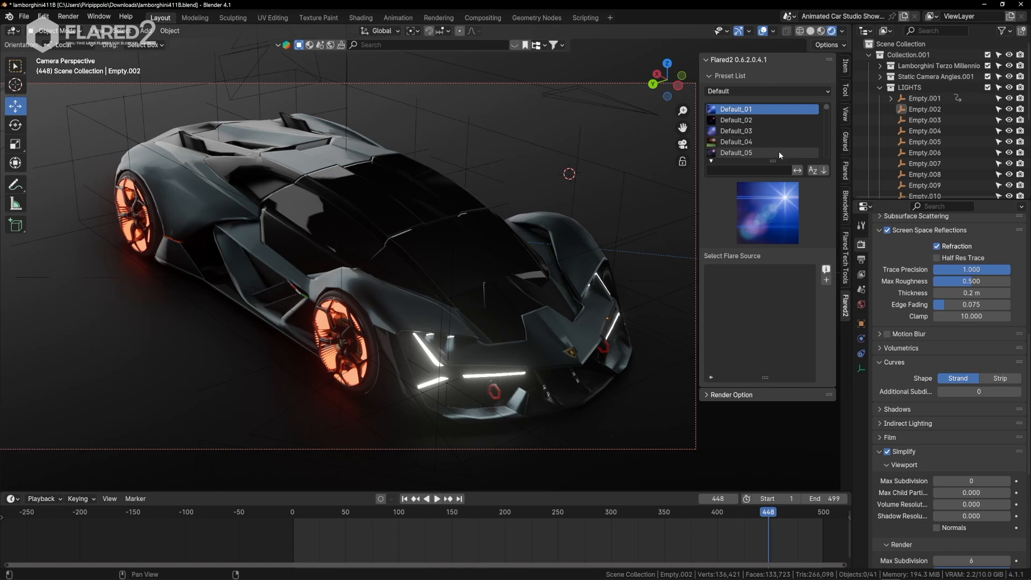
left_click_drag(772, 161, 773, 272)
scroll(755, 166, "down", 20)
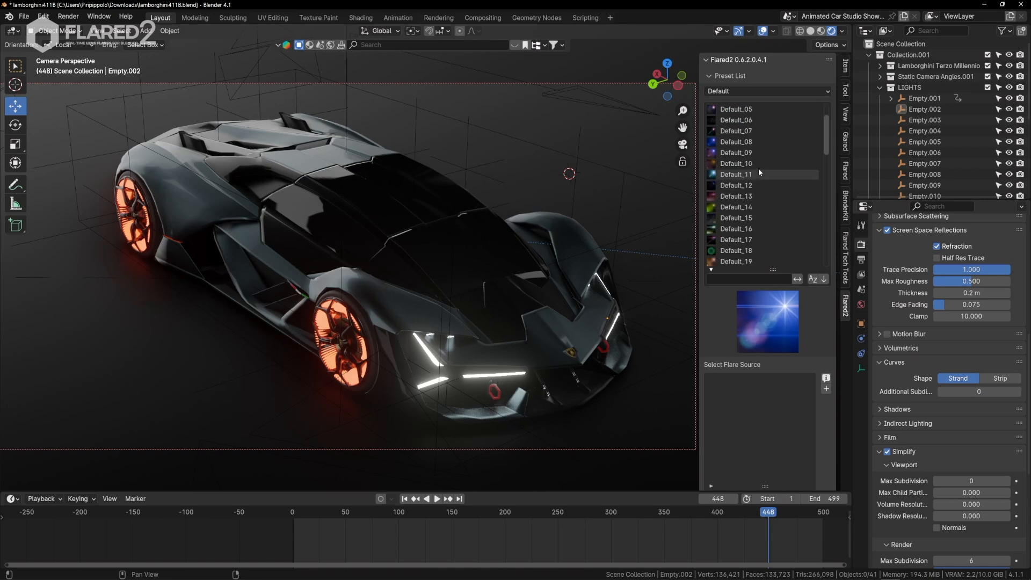
scroll(724, 156, "down", 20)
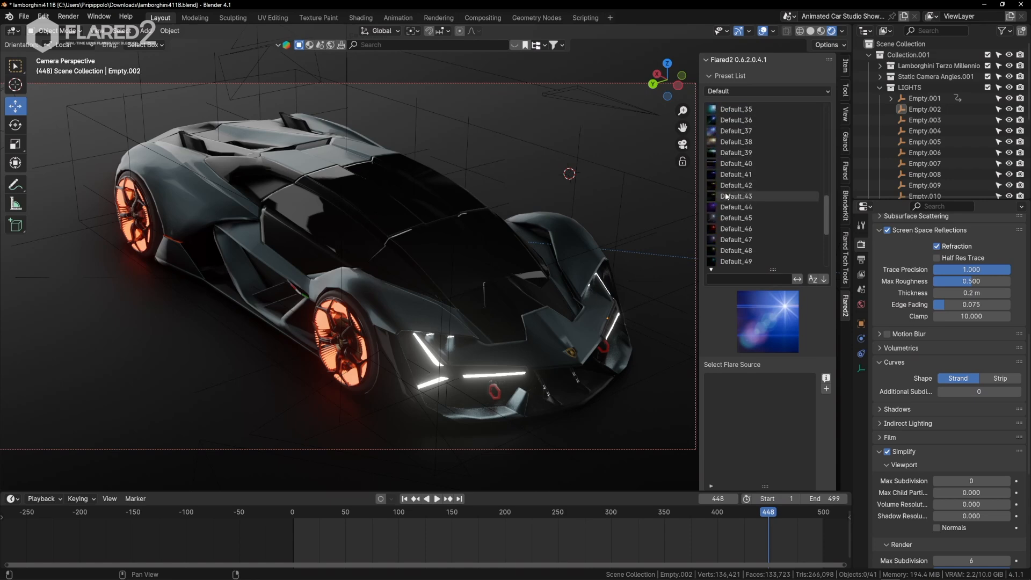
left_click(742, 209)
left_click(739, 230)
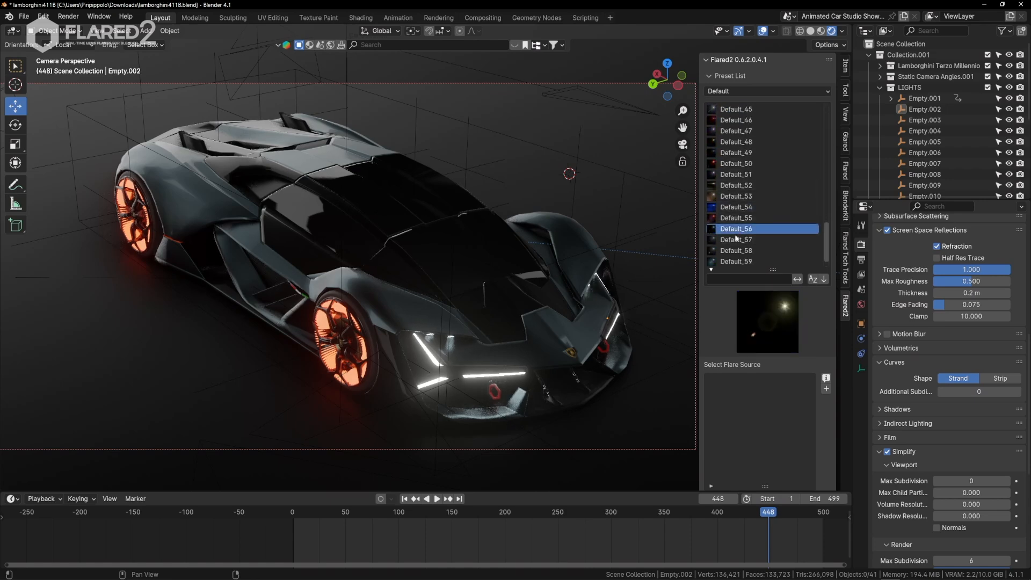
left_click(737, 251)
left_click(736, 195)
left_click(735, 154)
Browse the middle of the Default preset list and preview presets between Default_37 and Default_42.
scroll(736, 135, "up", 10, "ctrl")
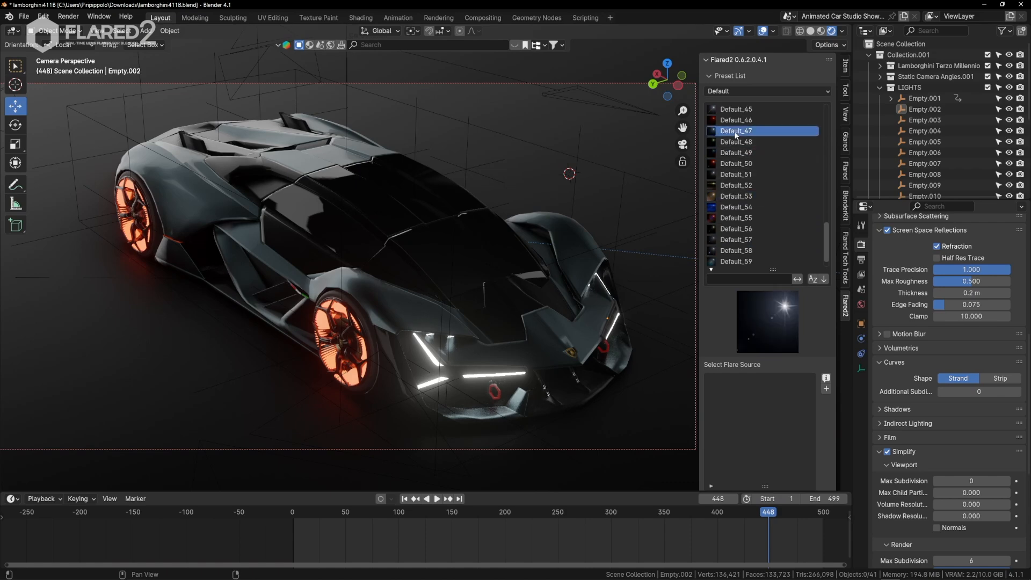
scroll(735, 135, "up", 2, "ctrl")
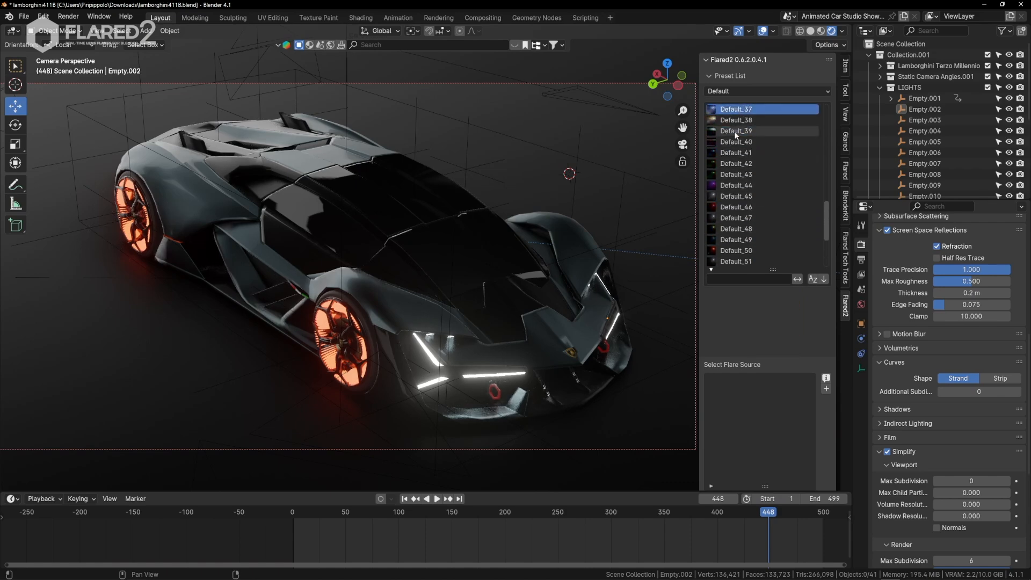
scroll(735, 136, "up", 1)
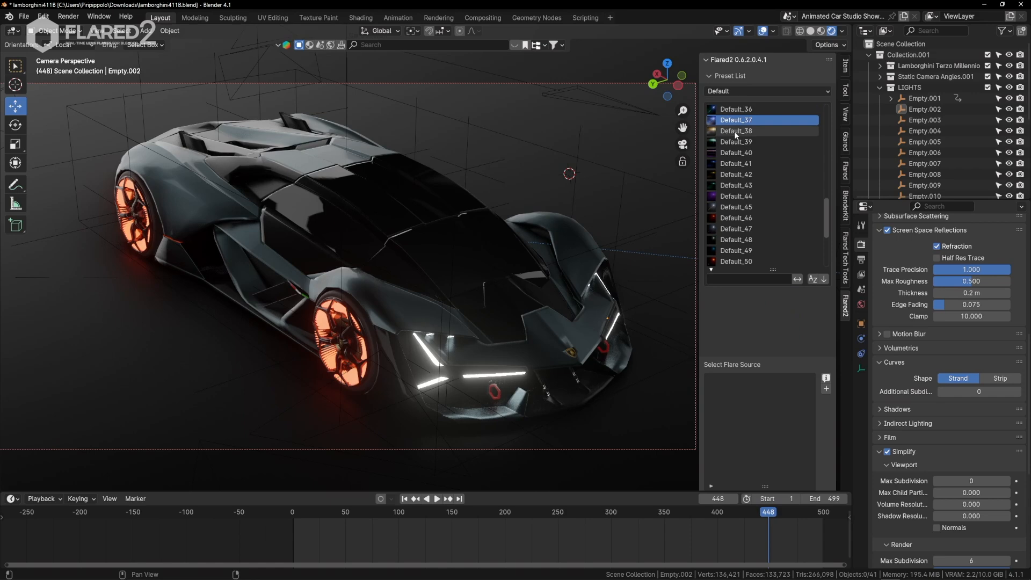
scroll(735, 136, "down", 4, "ctrl")
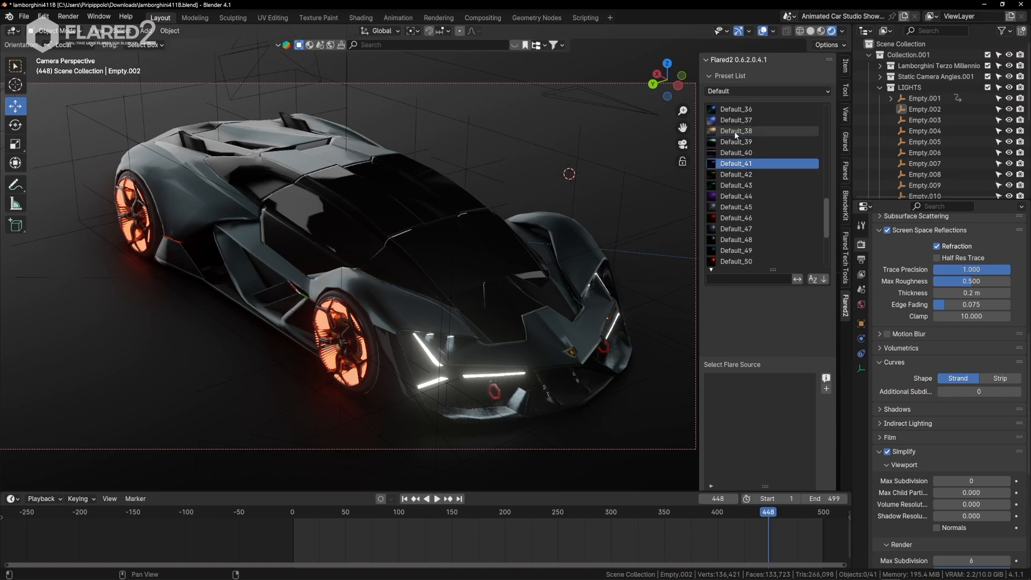
scroll(761, 165, "down", 11)
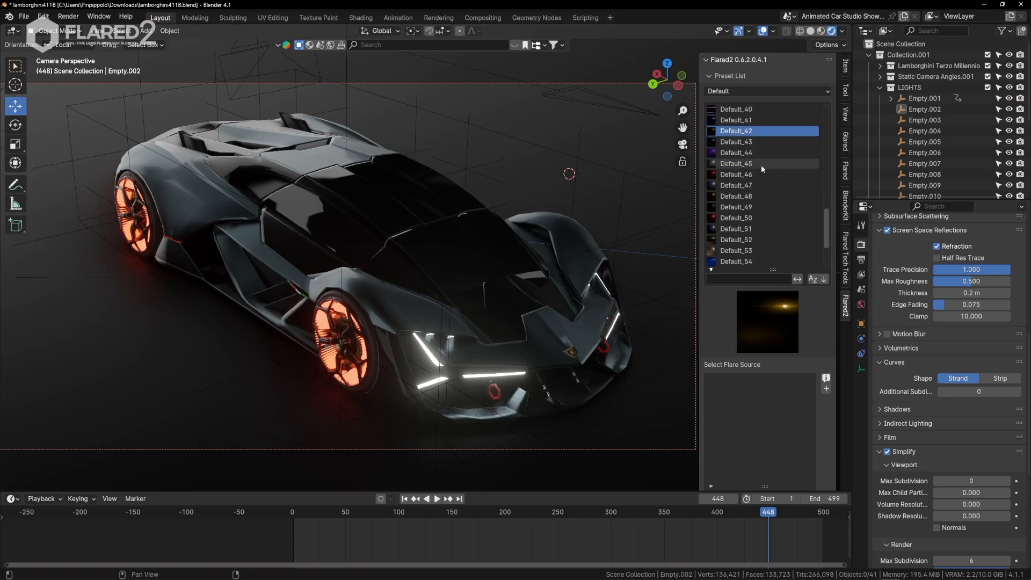
scroll(763, 217, "up", 10)
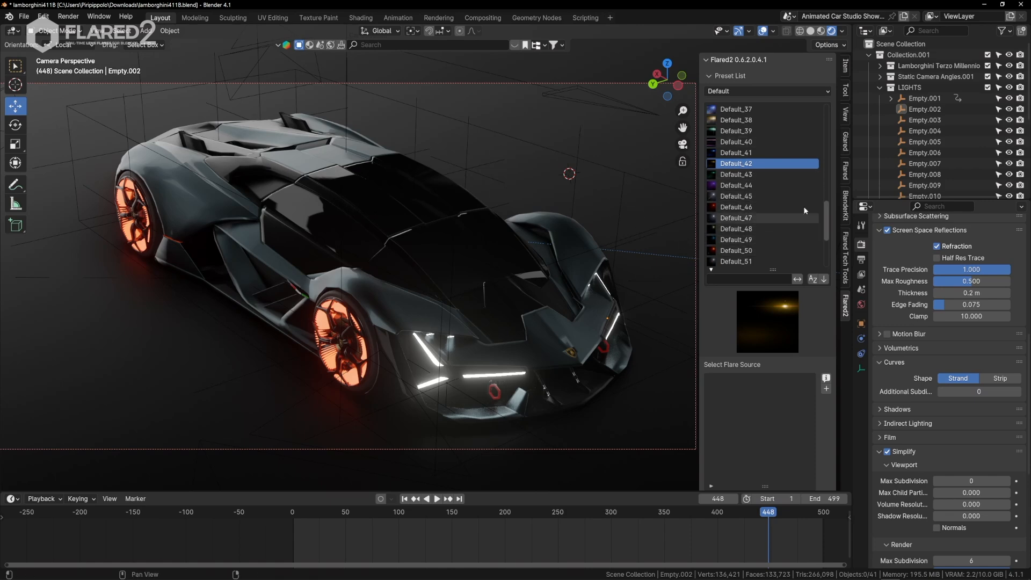
left_click_drag(828, 221, 829, 138)
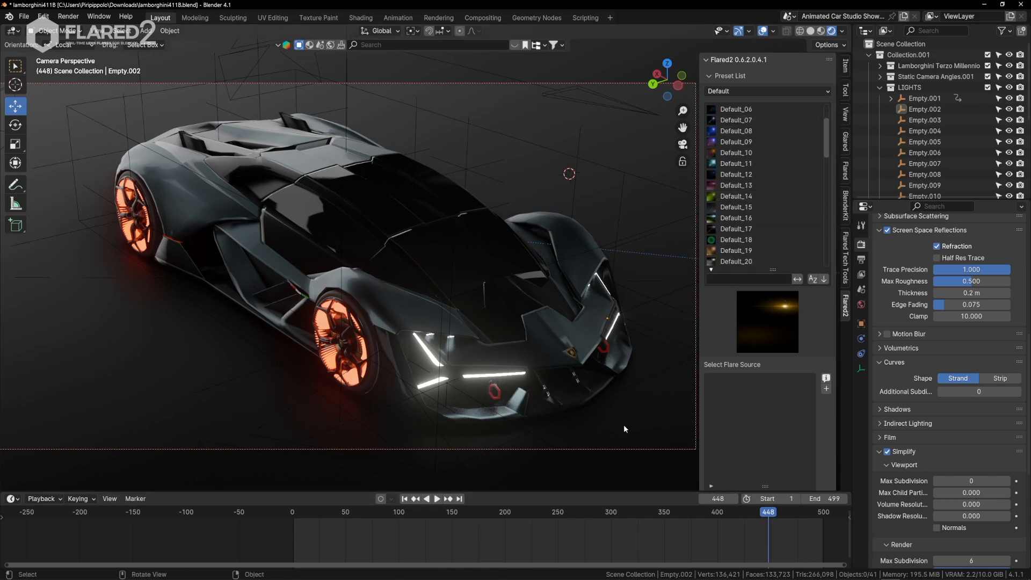
left_click_drag(829, 148, 825, 204)
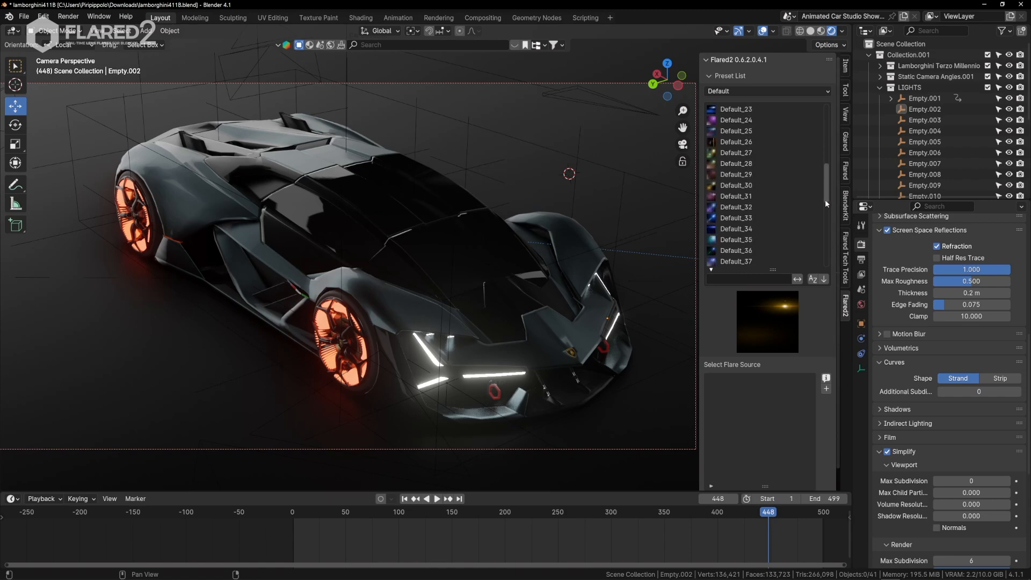
Preview the Default_30 and Default_28 flare presets, and shrink the preset list again.
left_click(719, 279)
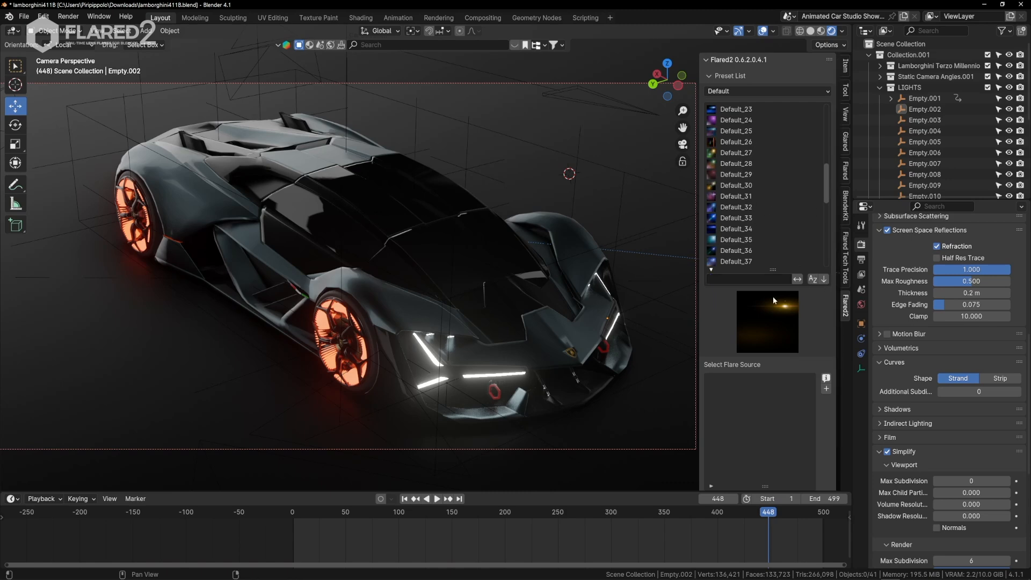
left_click(734, 250)
left_click(732, 230)
left_click(731, 185)
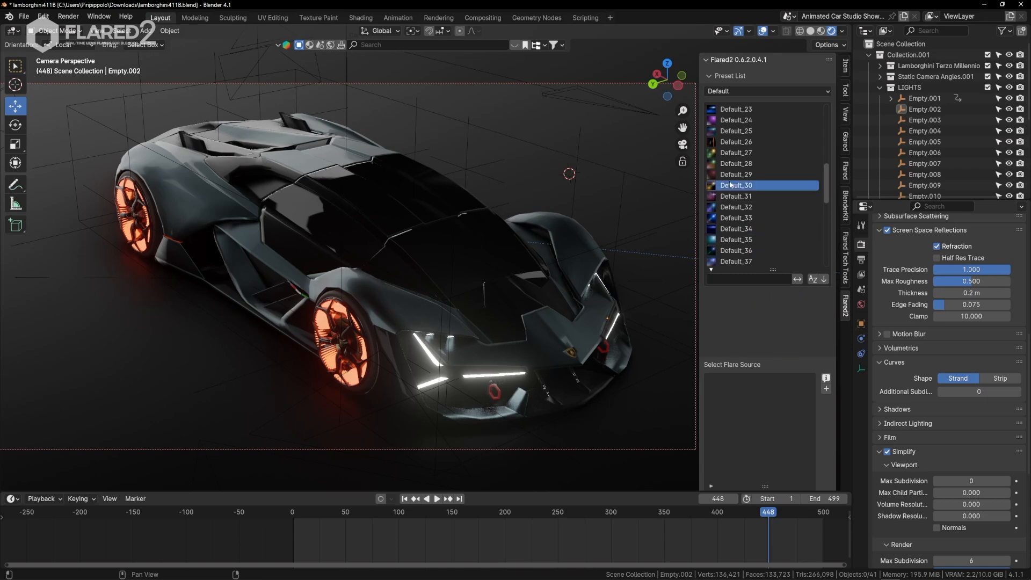
left_click(733, 165)
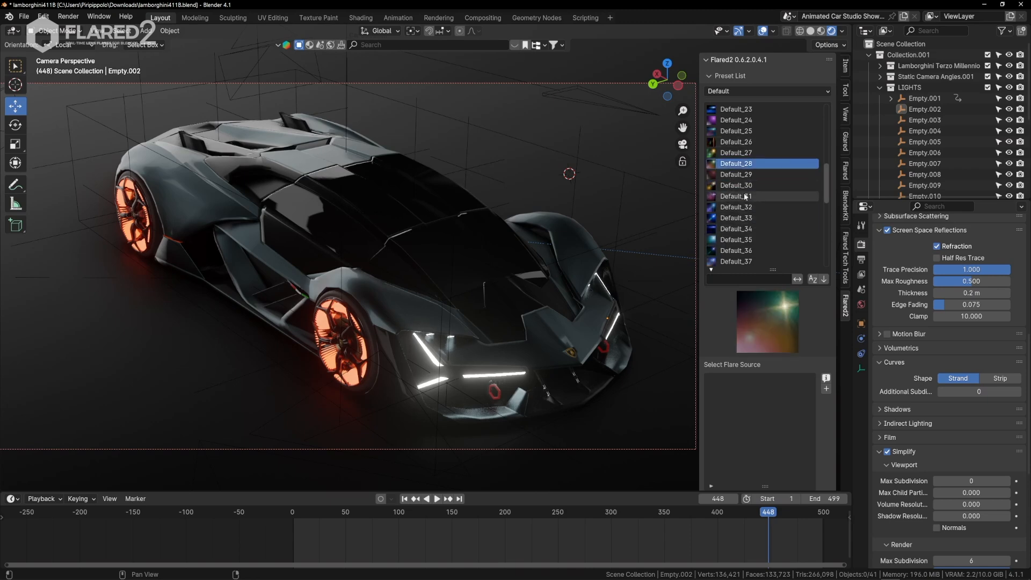
scroll(747, 161, "up", 3)
scroll(748, 161, "up", 4)
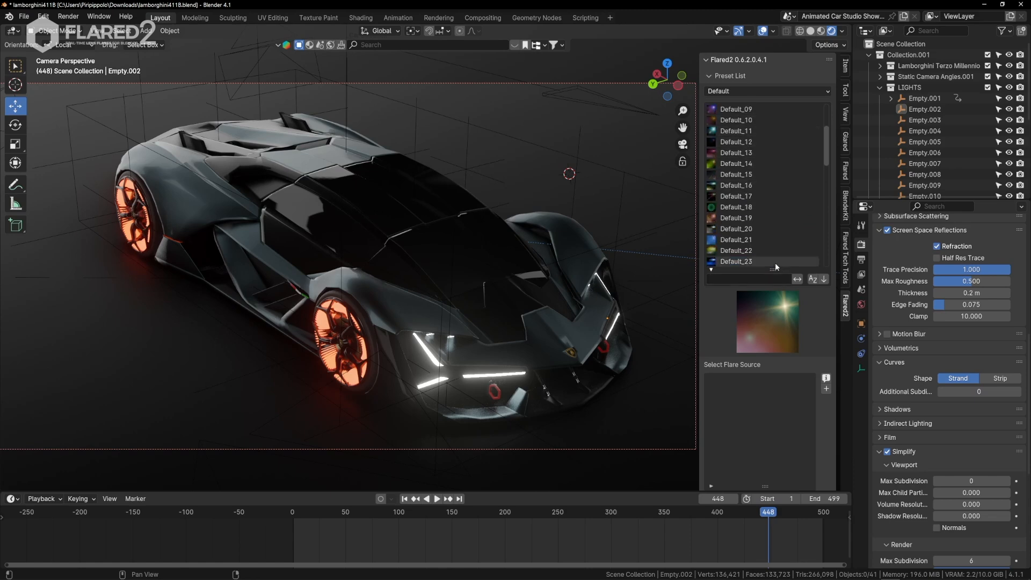
left_click_drag(774, 266, 769, 183)
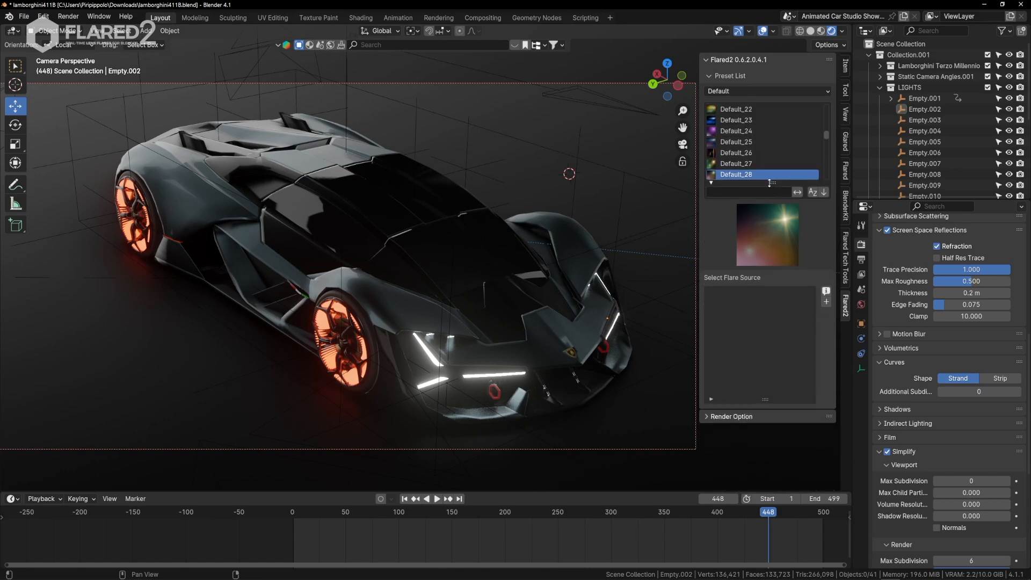
Inspect the empties placed at the car's wheels by selecting Empty.005 and Empty.007 as flare sources.
middle_click_drag(488, 240, 415, 250)
left_click(600, 233)
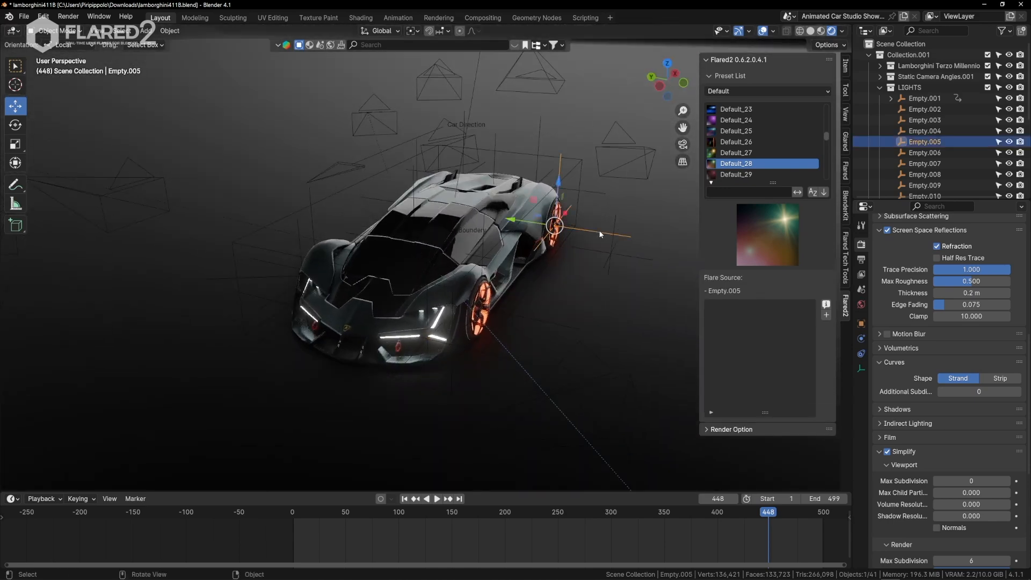
left_click(511, 314)
middle_click_drag(511, 314, 585, 330)
left_click(369, 328)
middle_click_drag(370, 329, 424, 301)
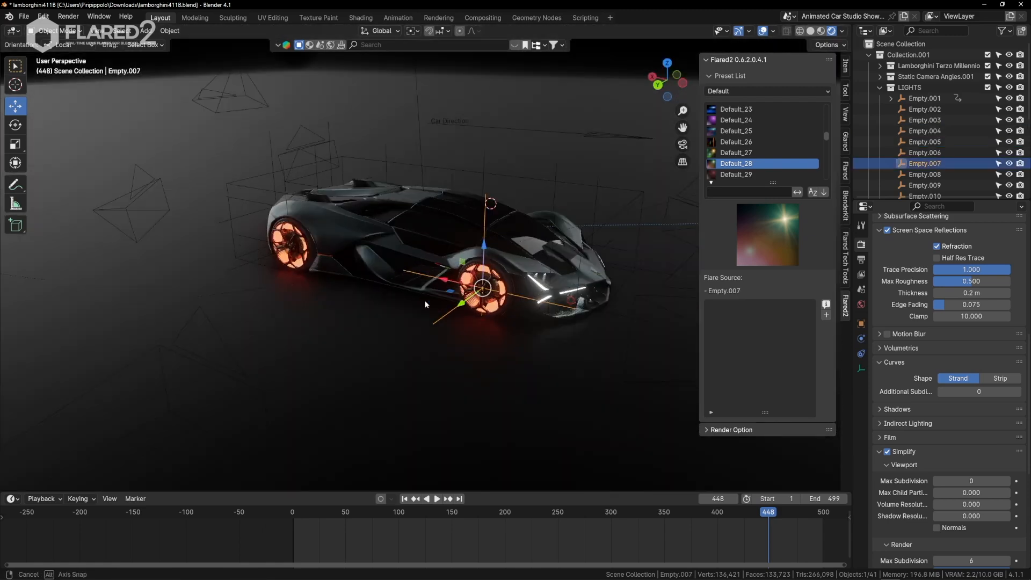
Compare the headLights mesh with the Empty.002 at the headlight by selecting each as the flare source.
middle_click_drag(263, 259, 441, 340)
scroll(447, 328, "down", 1)
left_click(441, 341)
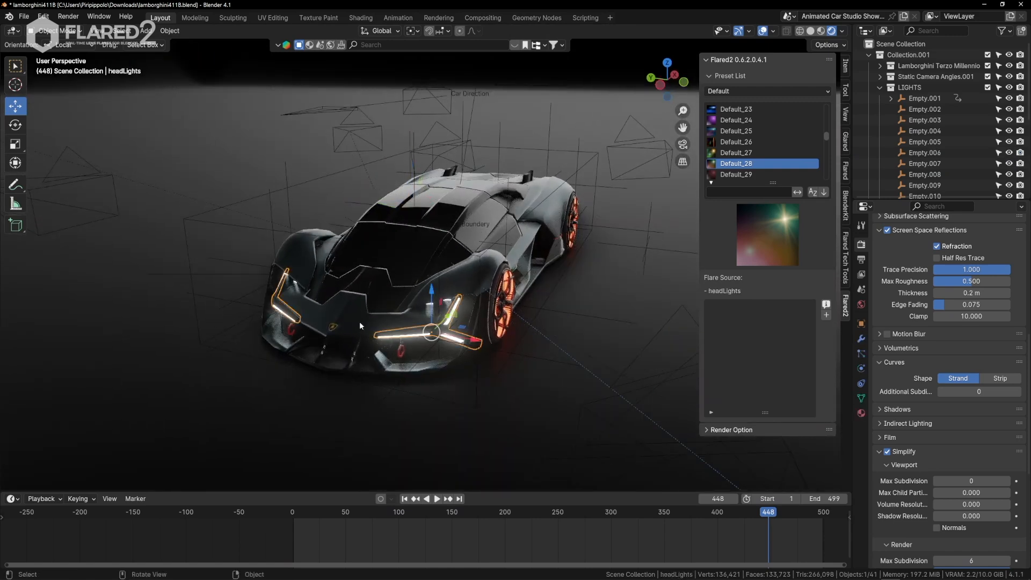
left_click(432, 344)
middle_click_drag(449, 349, 494, 349)
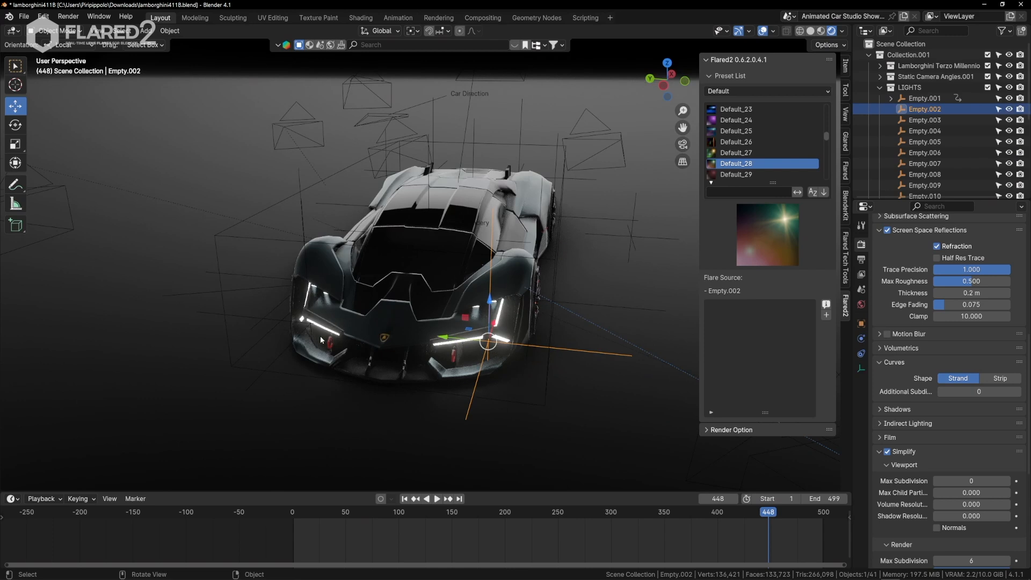
left_click(449, 345)
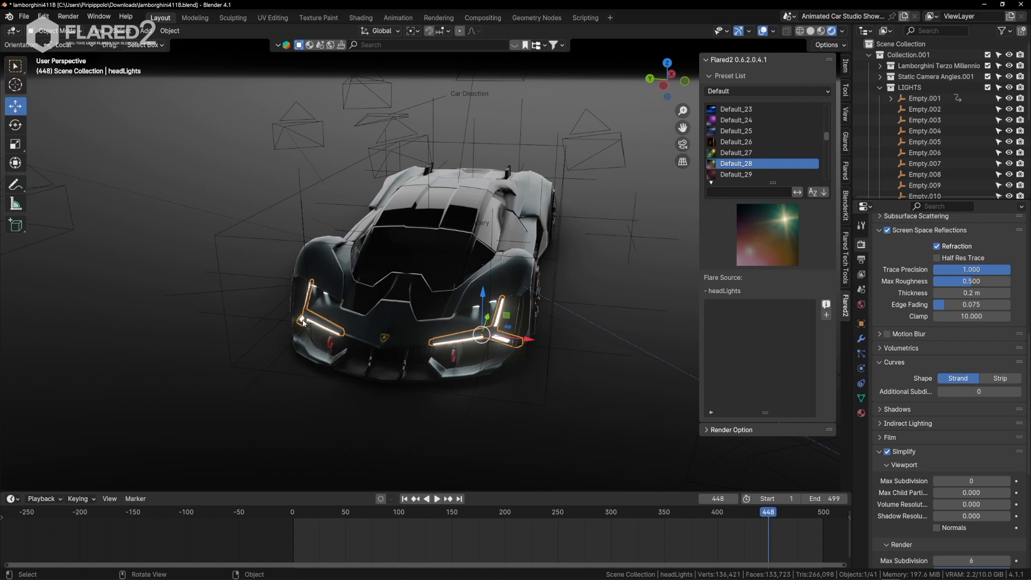
left_click(467, 409)
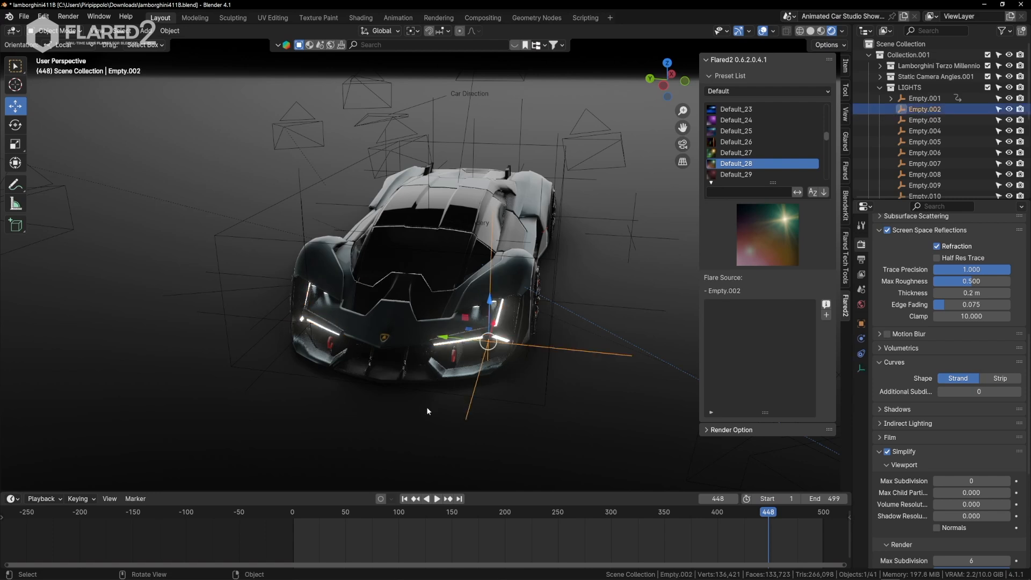
Select both headlight empties, Empty.003 and Empty.002, together as the flare sources.
left_click(255, 381)
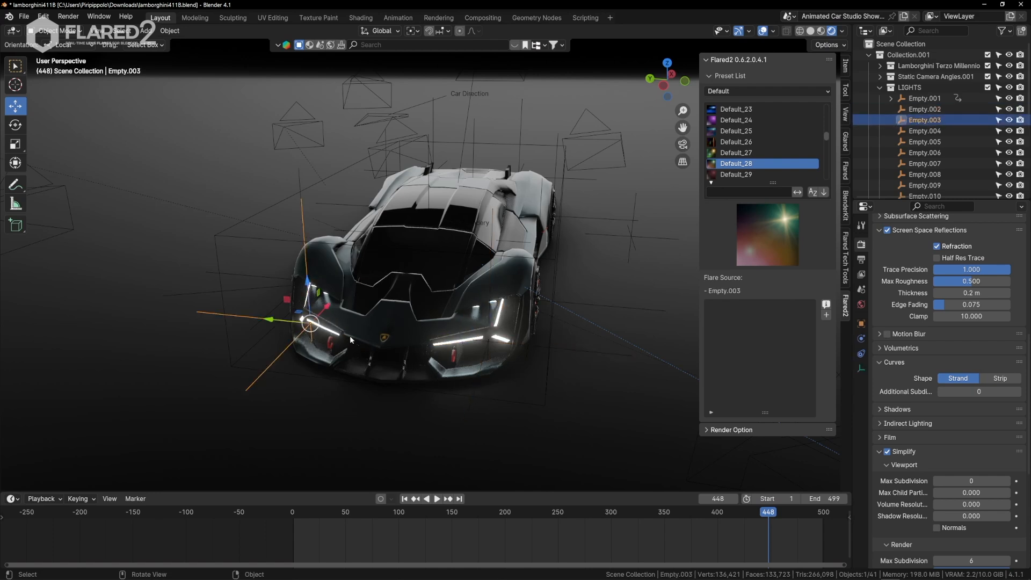
middle_click_drag(532, 300, 537, 351)
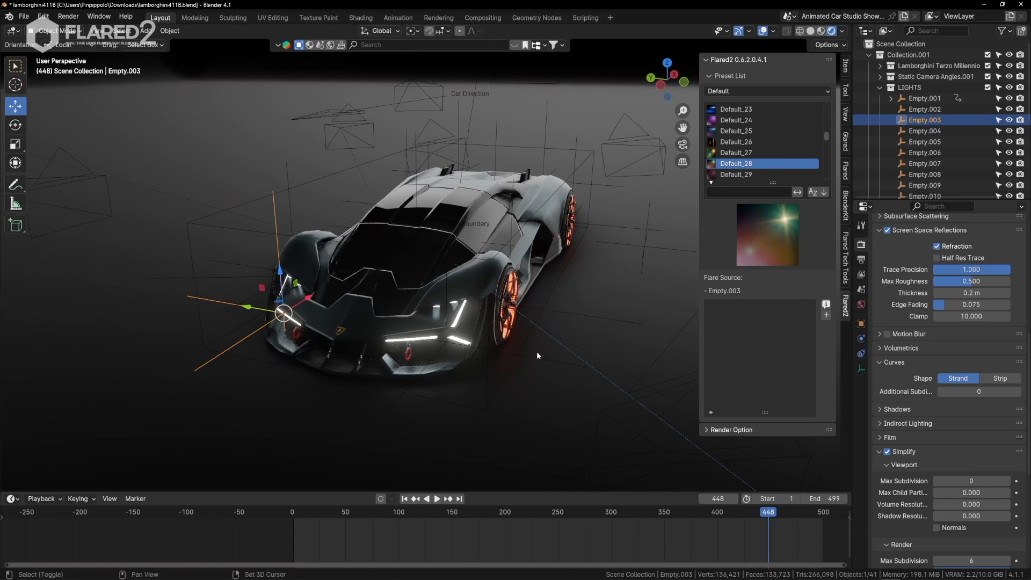
left_click(536, 358, "shift")
middle_click_drag(457, 313, 486, 296)
Add the Default_01 flare preset to both headlight empties and switch to the camera view.
scroll(775, 140, "up", 10)
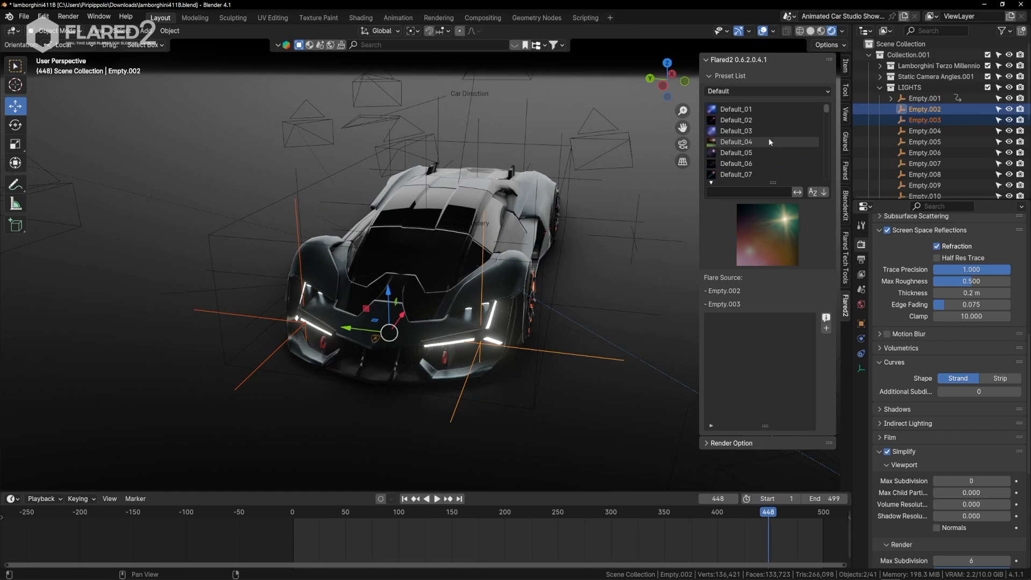
left_click(720, 110)
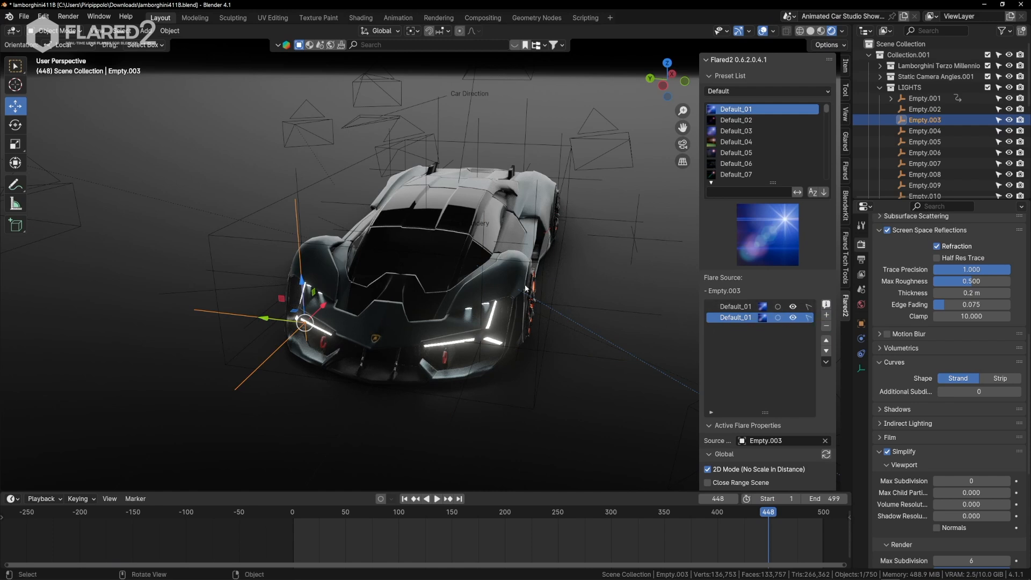
key("KP_0")
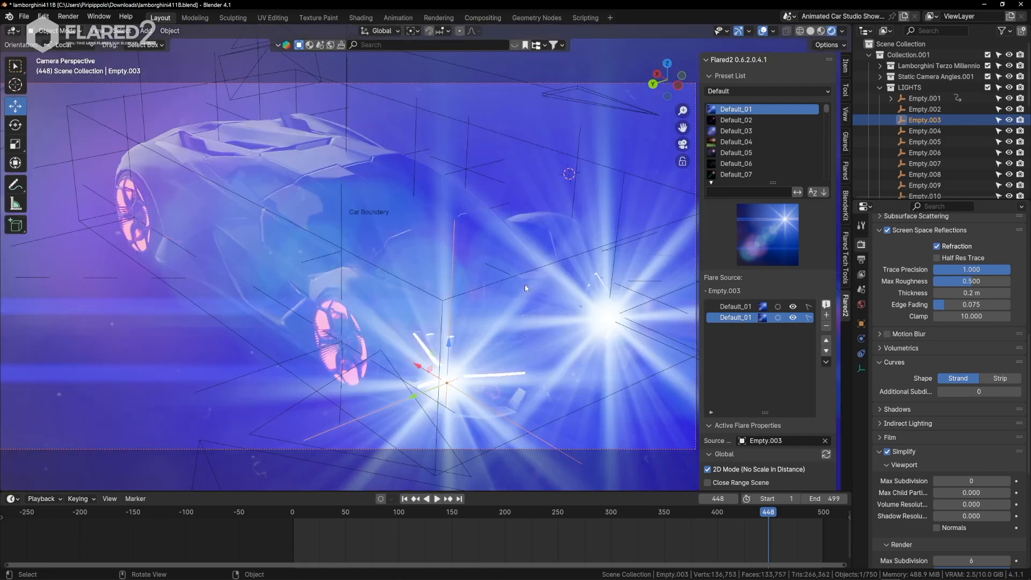
Reposition the camera with Walk Navigation so it faces the front of the car and both headlights.
key("q")
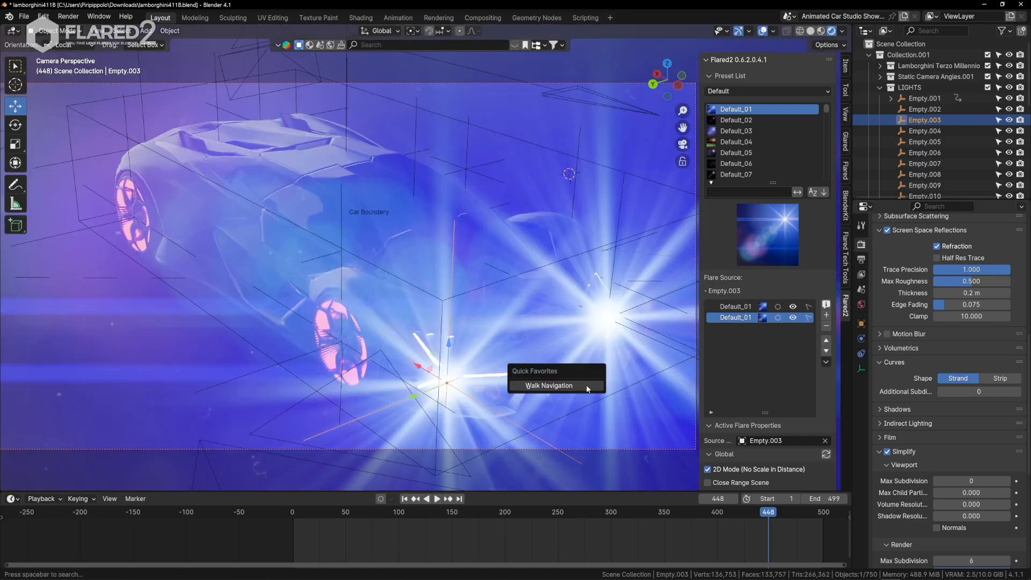
left_click(586, 386)
key("d")
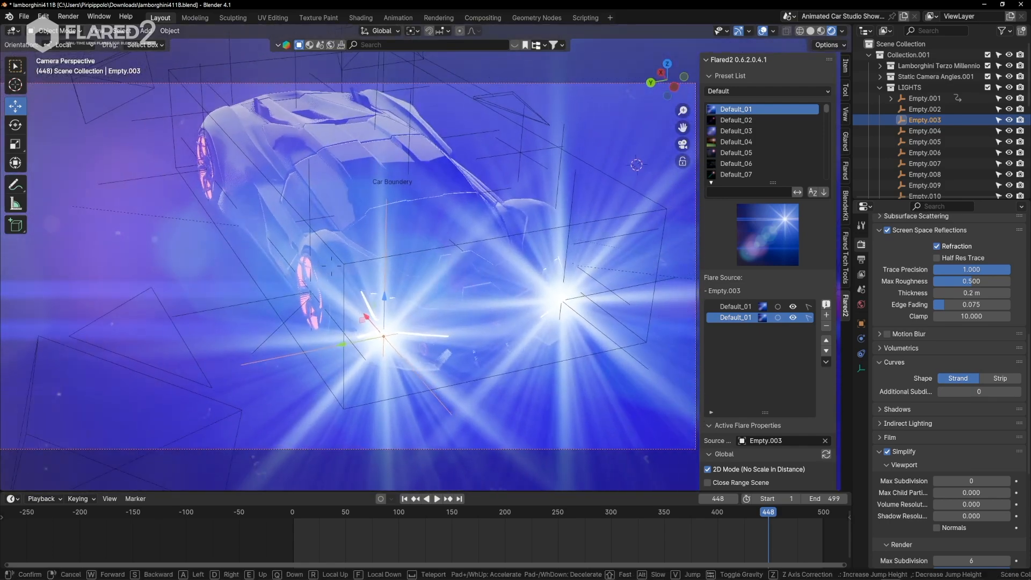
key("d")
key("q")
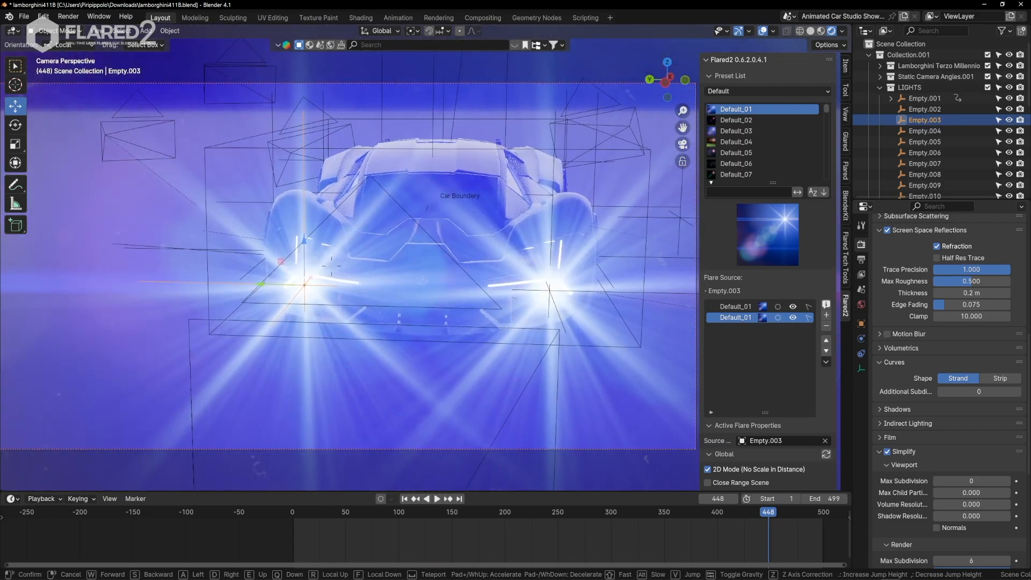
key("w")
left_click(683, 386)
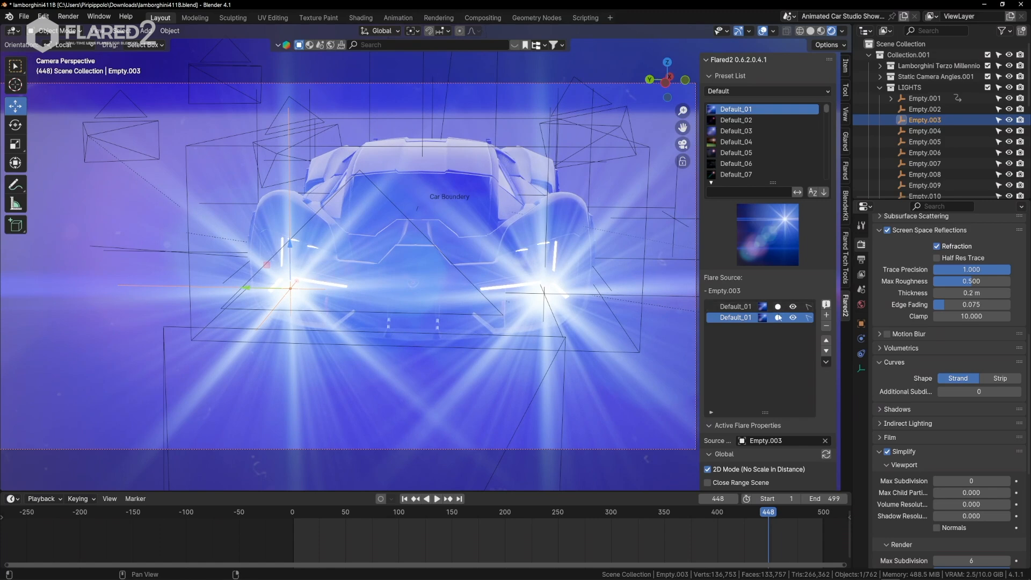
Shrink the flare list, then turn 2D Mode off and back on for the Empty.003 flare.
left_click_drag(767, 412, 764, 351)
scroll(765, 301, "down", 7)
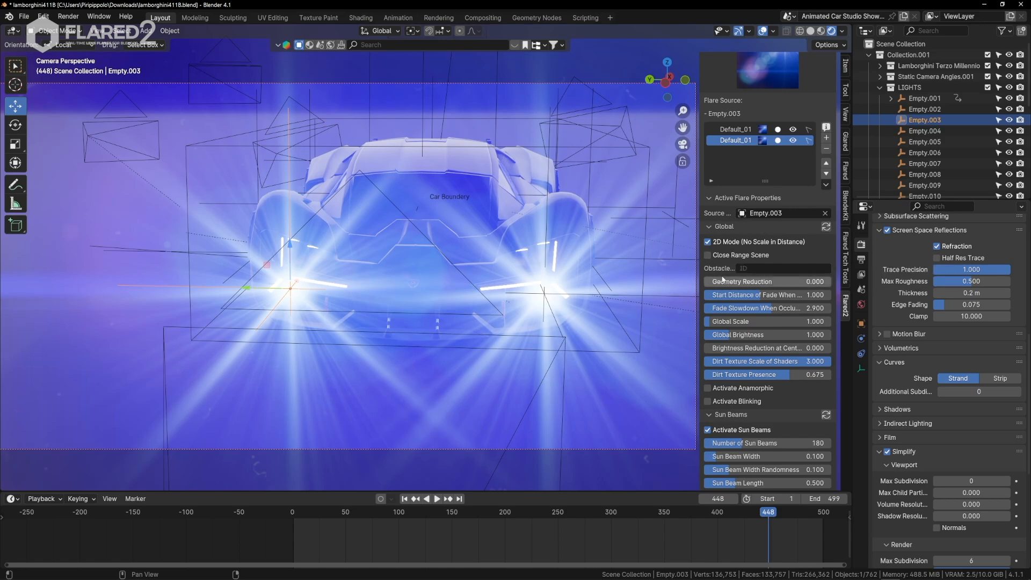
left_click(707, 243)
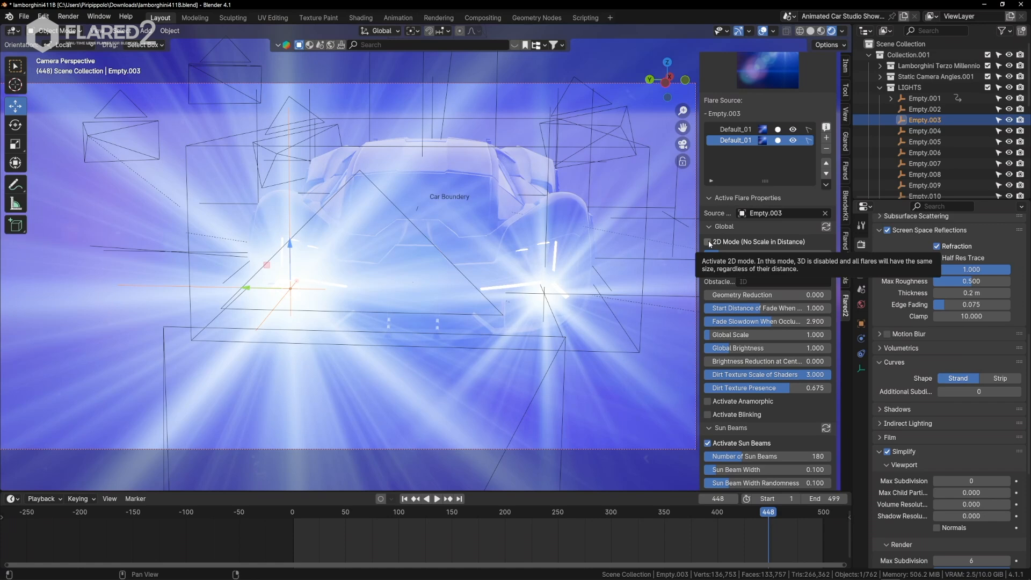
left_click(708, 241)
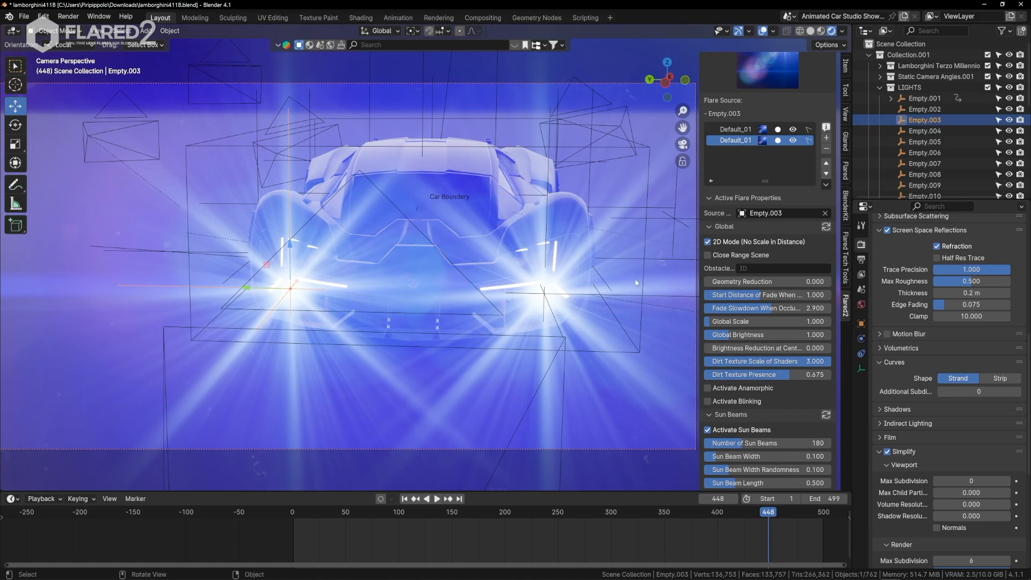
Move the camera away from the car and back with Walk Navigation to examine the flares in 2D Mode.
key("q")
left_click(566, 290)
key("s")
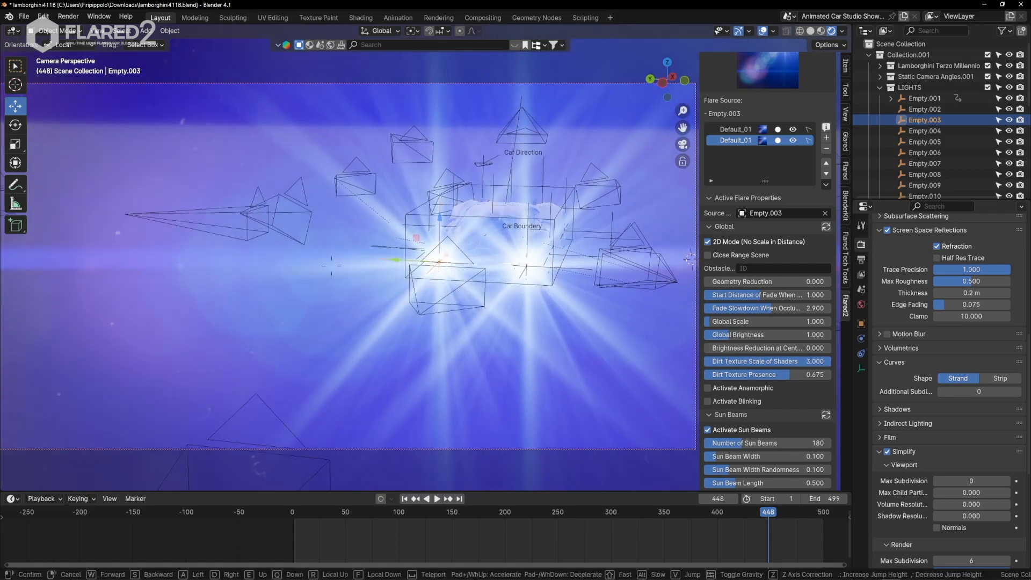
key("w")
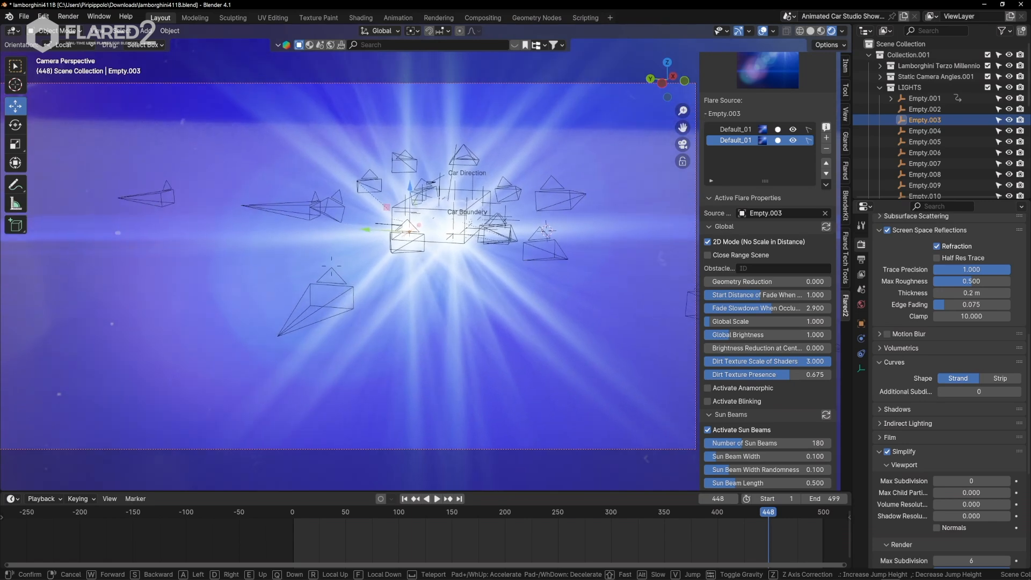
left_click(566, 290)
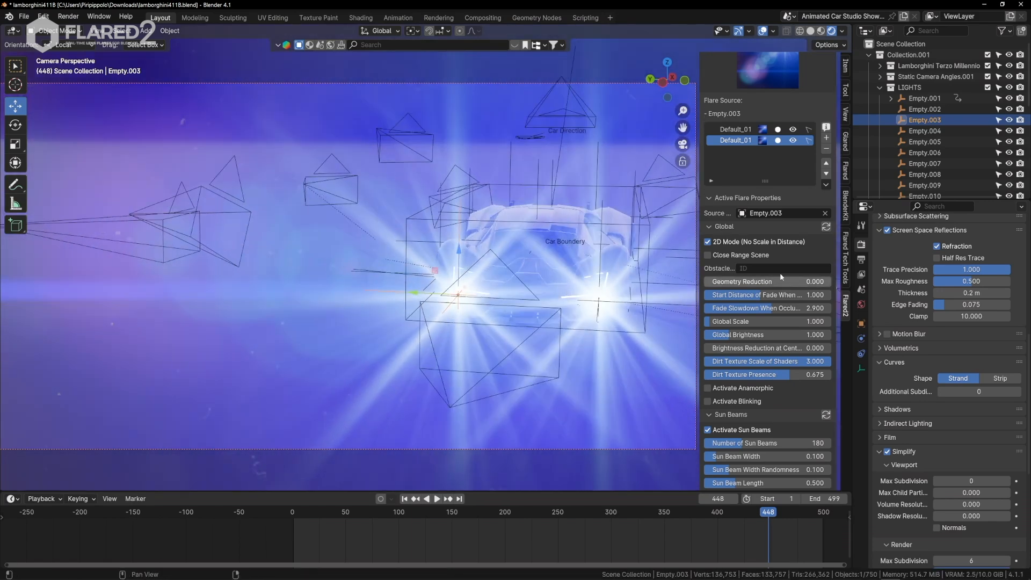
Turn off 2D Mode for both headlight flares, check them from near and far with Walk Navigation, and re-enable it for Empty.003.
left_click(708, 242)
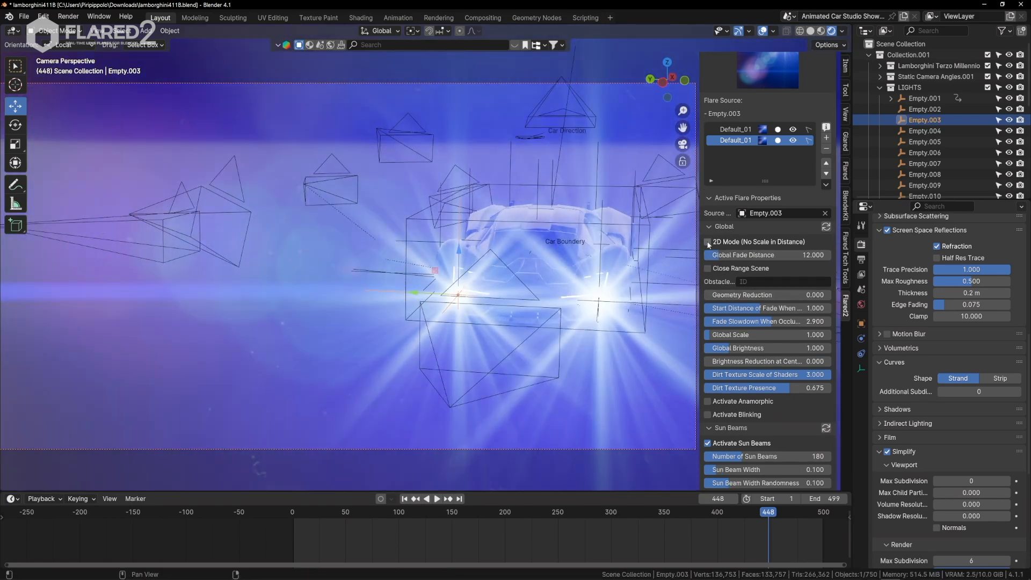
left_click(825, 227)
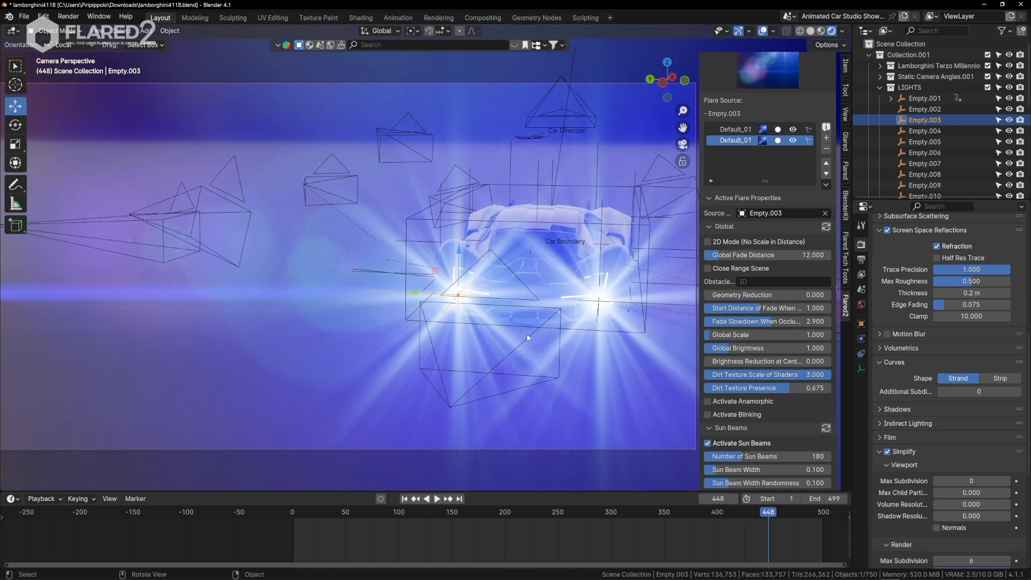
key("q")
left_click(528, 325)
key("s")
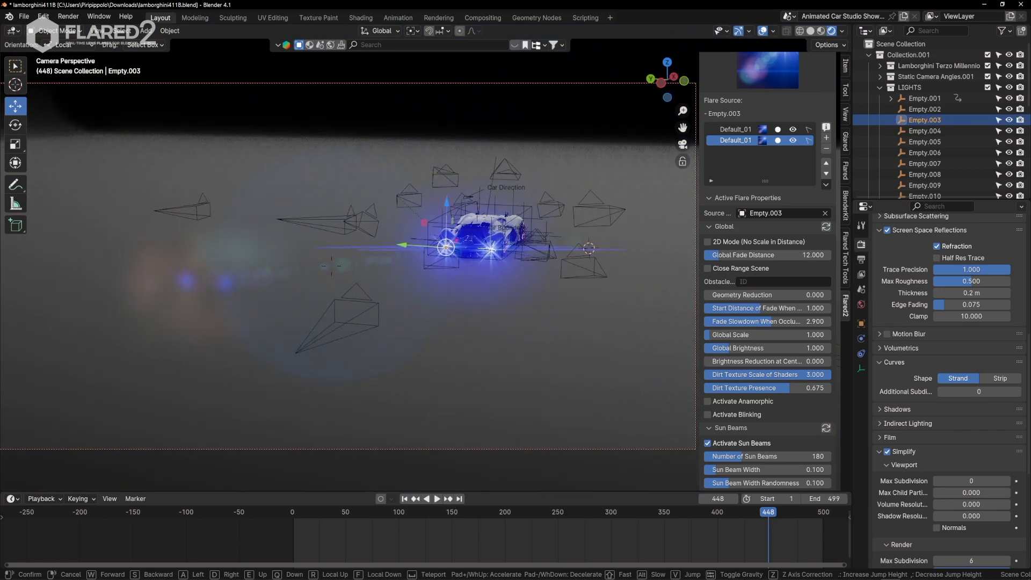
key("w")
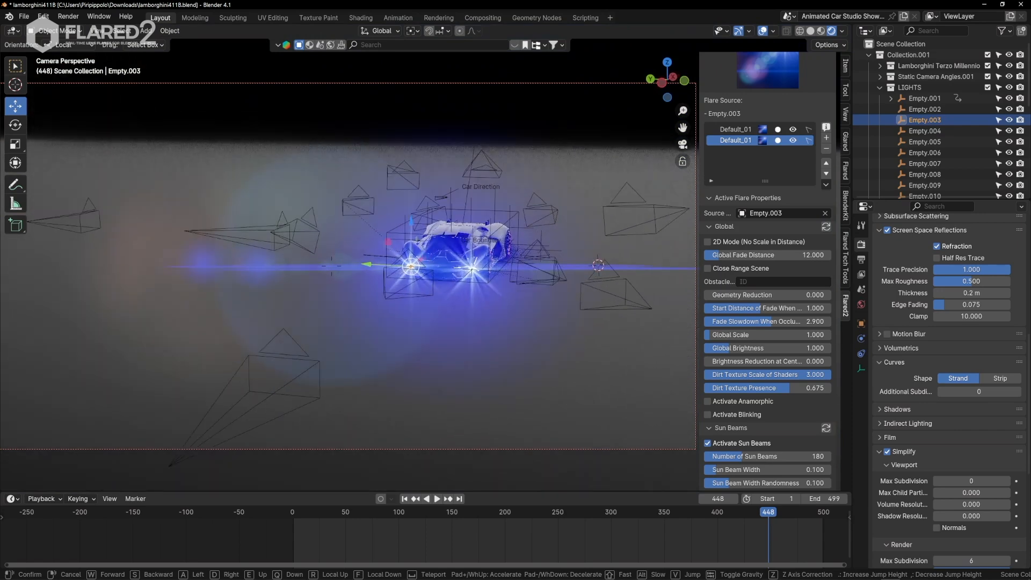
key("w")
left_click(528, 325)
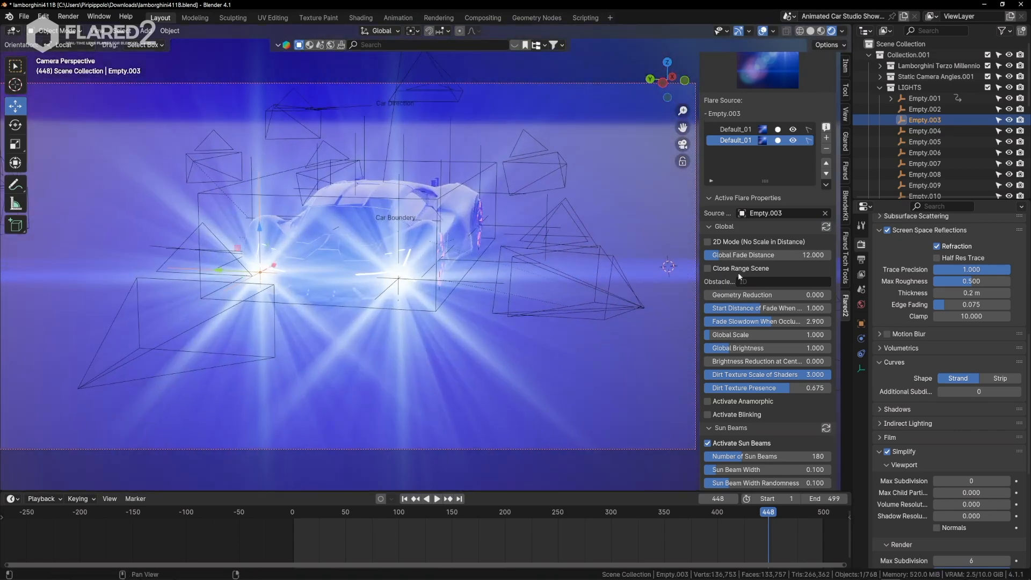
left_click(707, 242)
Deactivate Sun Beams and Starburst on the Empty.003 flare and update both property groups on the linked headlight flare.
scroll(763, 301, "down", 4)
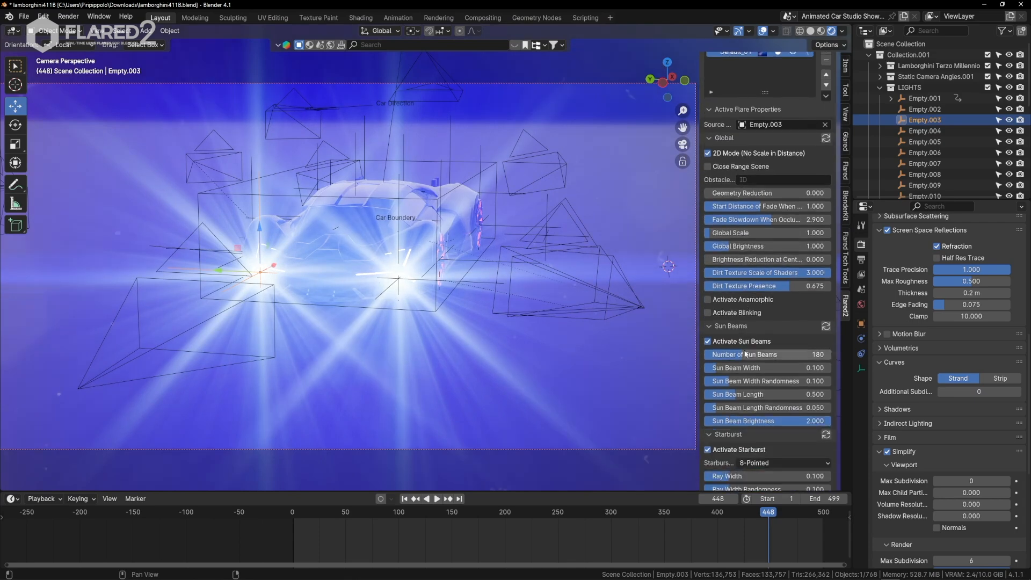
left_click(708, 341)
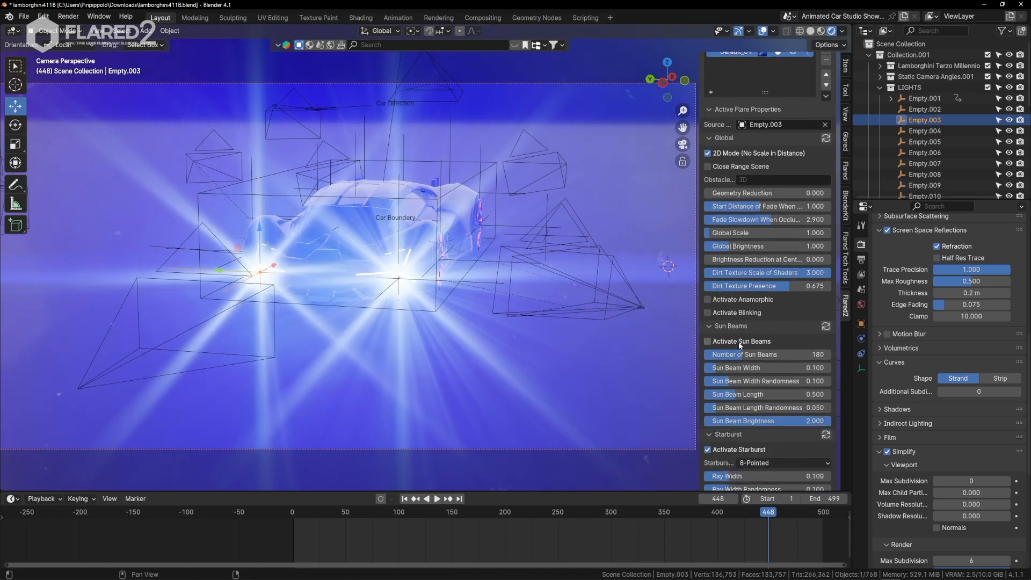
scroll(740, 382, "down", 2)
left_click(708, 405)
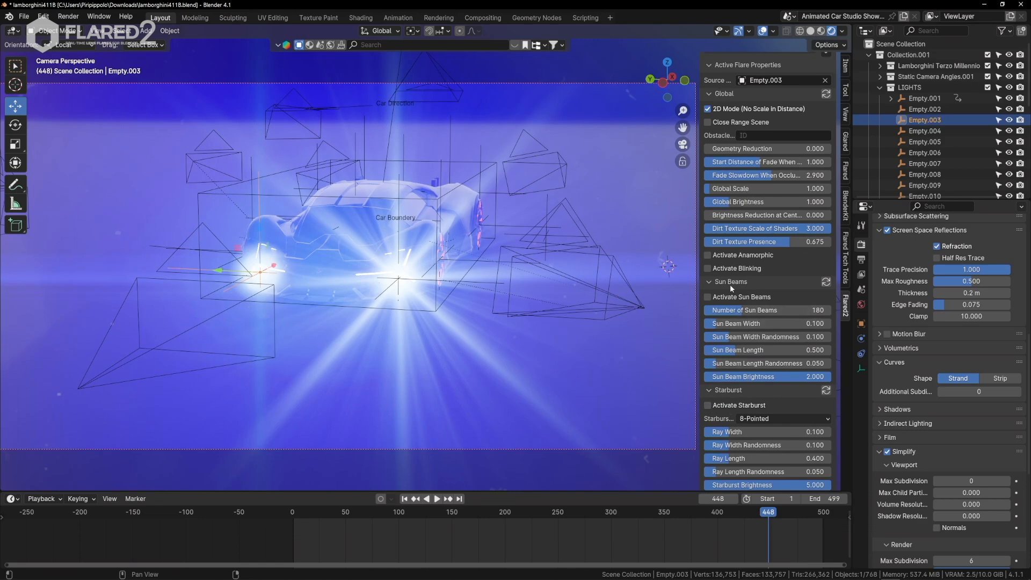
left_click(825, 281)
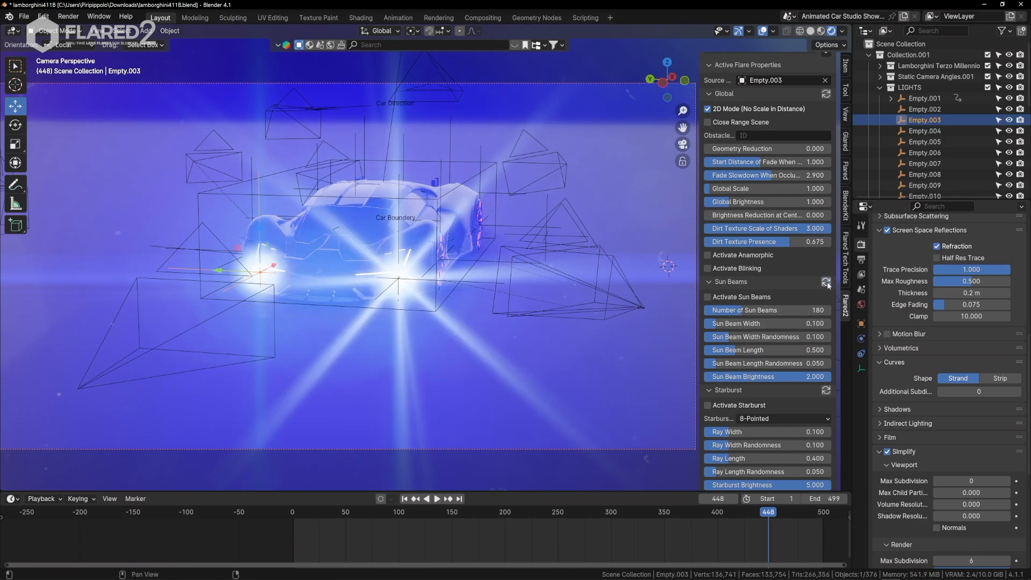
left_click(825, 390)
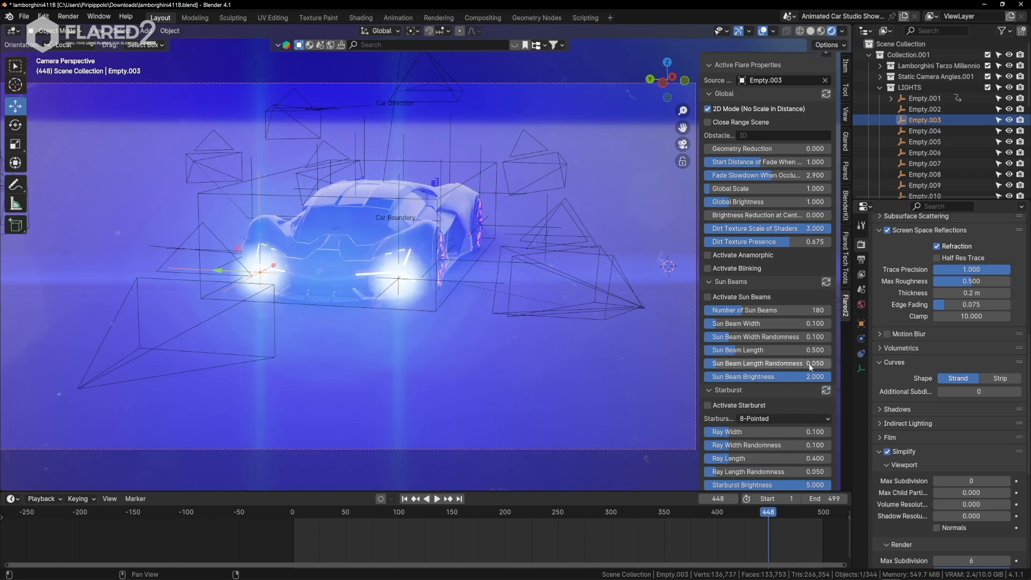
Deactivate Point Light, set Glow Scale to about 3.871, and update the linked headlight flare with these settings.
scroll(773, 347, "down", 7)
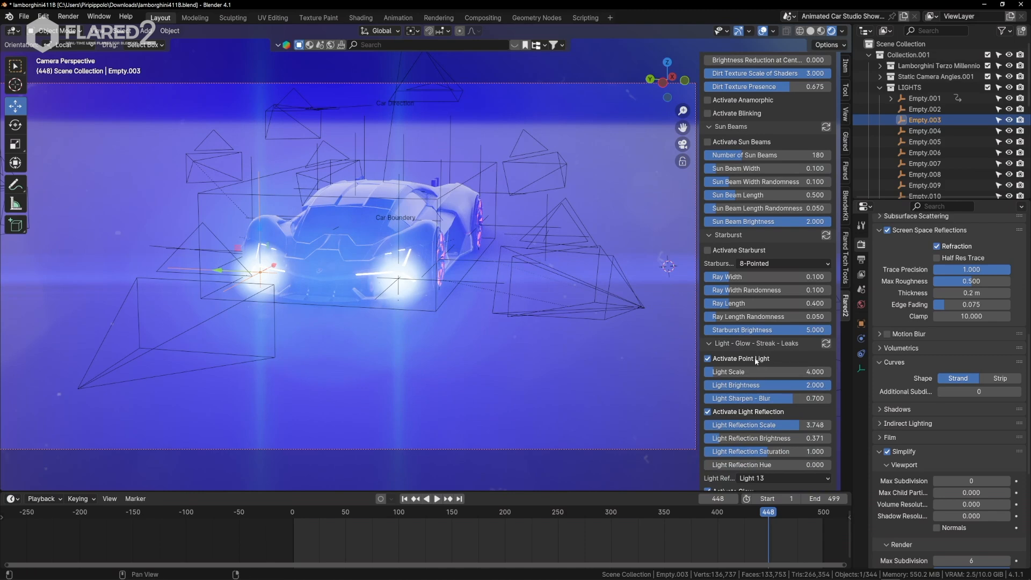
left_click(708, 358)
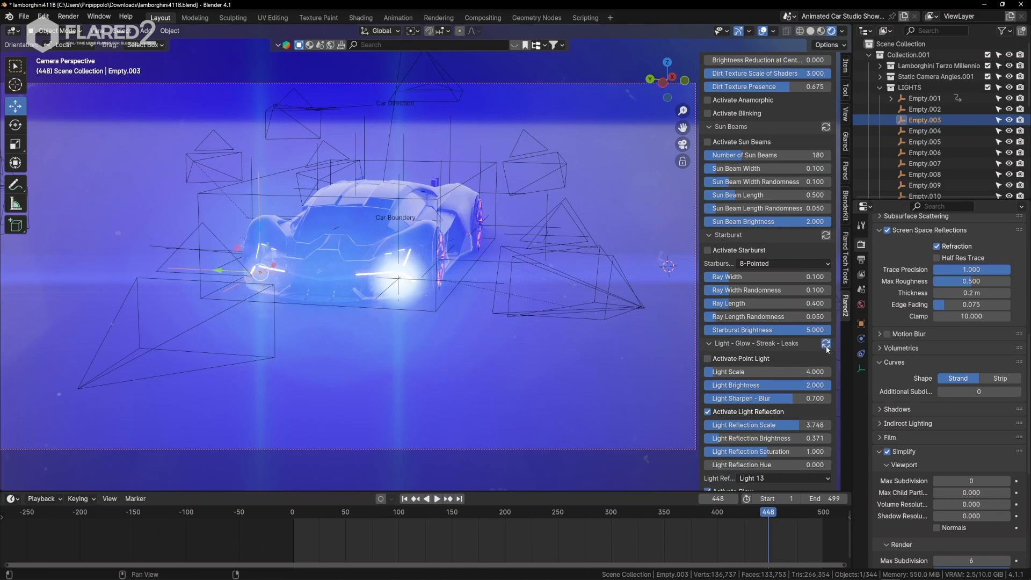
scroll(777, 332, "down", 3)
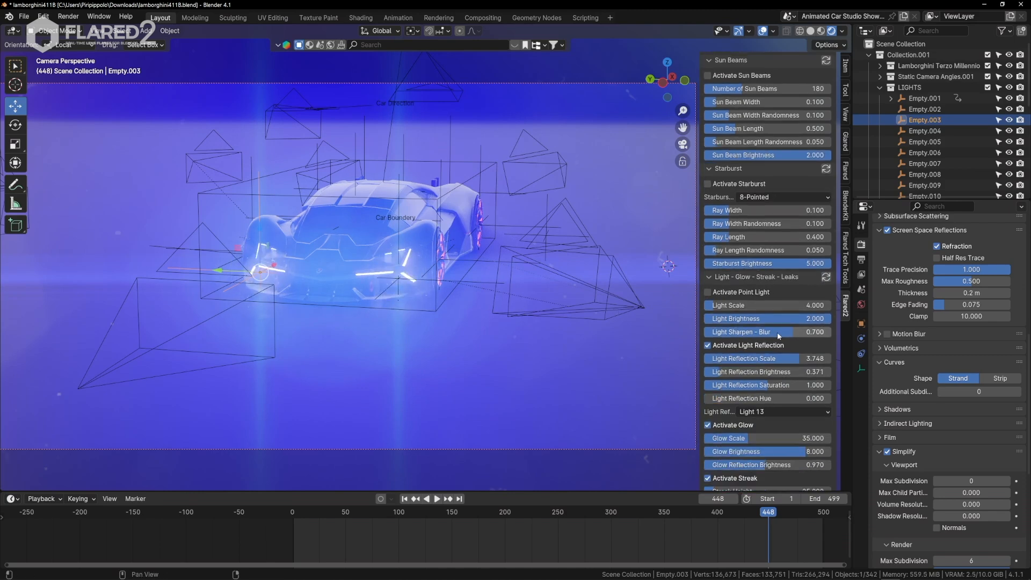
scroll(777, 332, "down", 3)
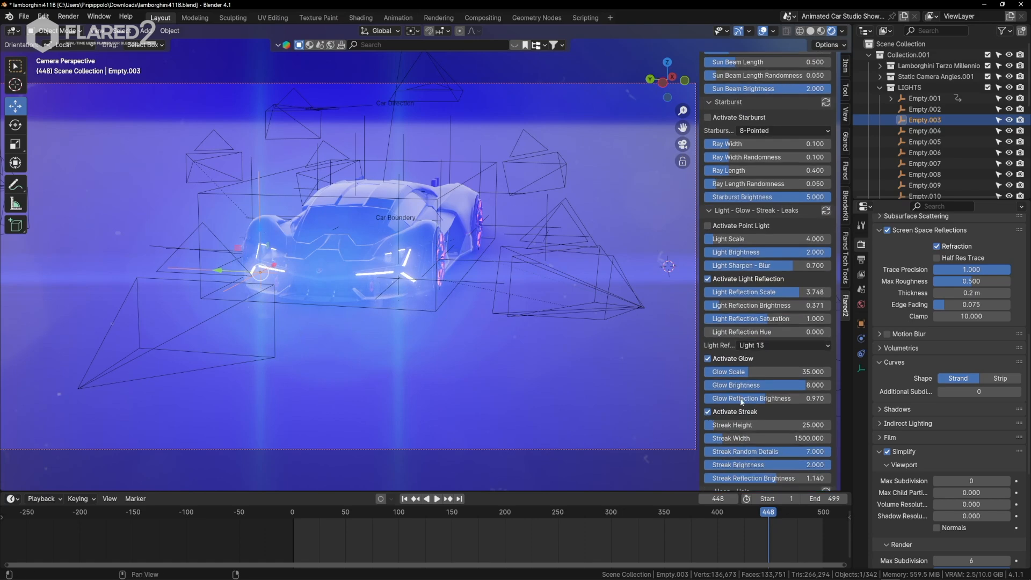
left_click_drag(758, 371, 723, 372)
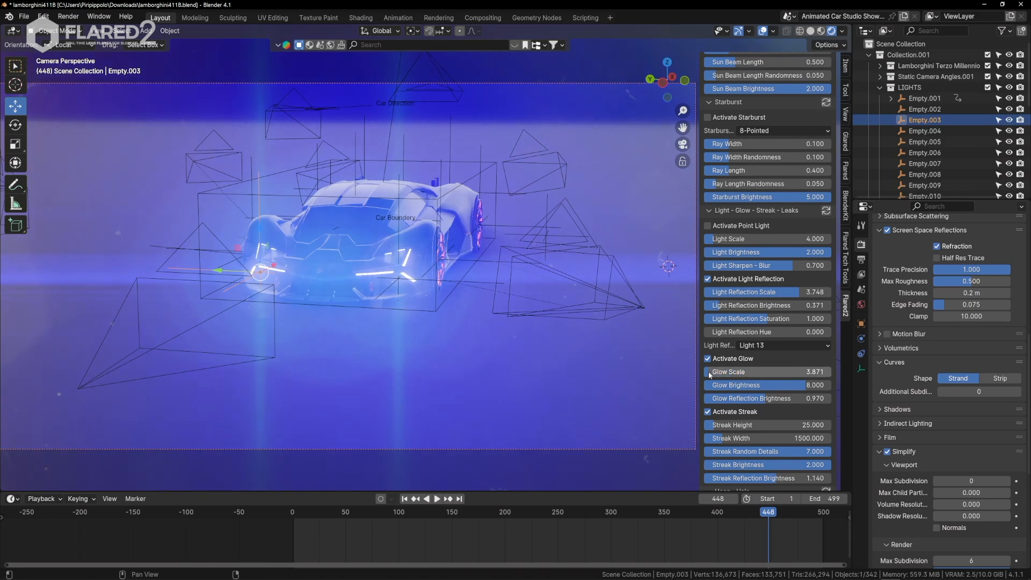
left_click(825, 211)
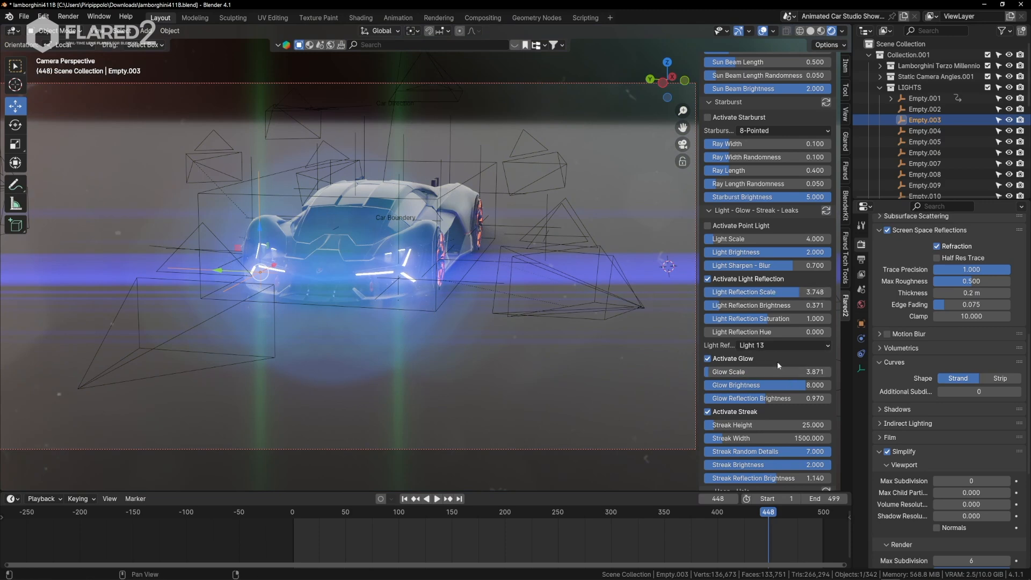
Deactivate Hoop - Halo and reposition the camera with Walk Navigation to view the ghosts beside the car.
scroll(776, 361, "down", 5)
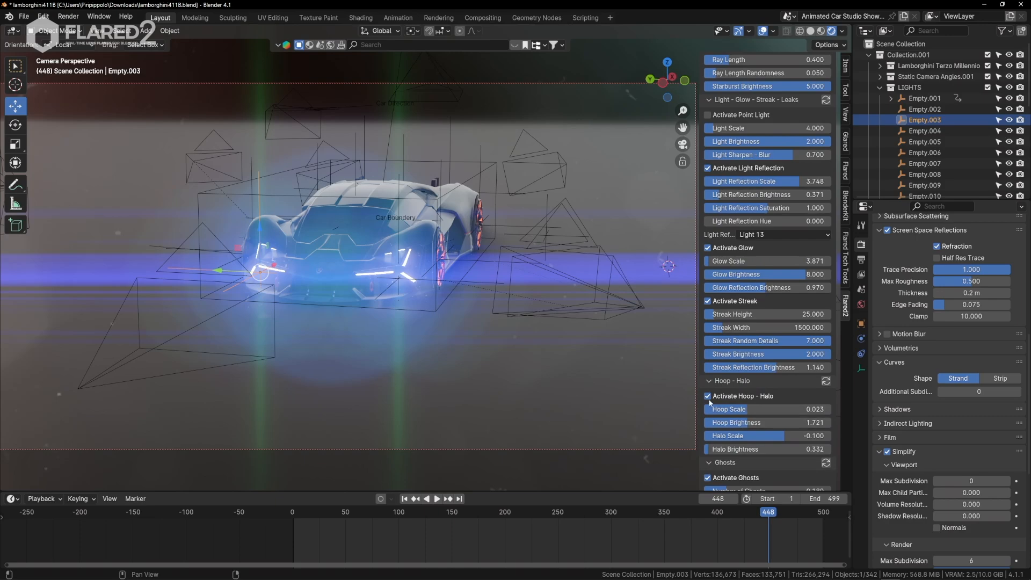
left_click(707, 396)
key("q")
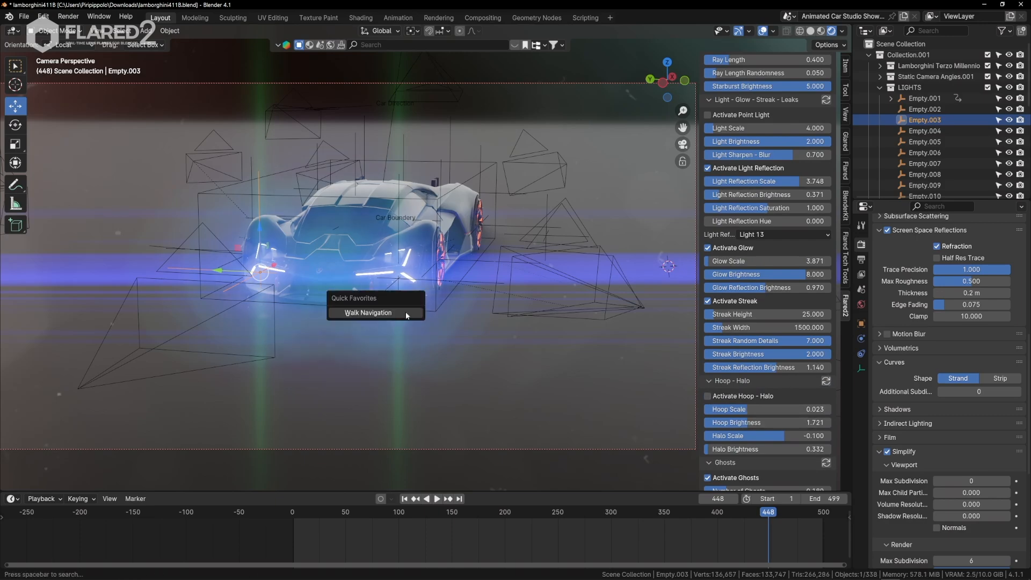
left_click(405, 312)
key("a")
left_click(682, 332)
Deactivate Ghosts and Horizontal Ghosts and update the linked headlight flare.
scroll(767, 269, "down", 2)
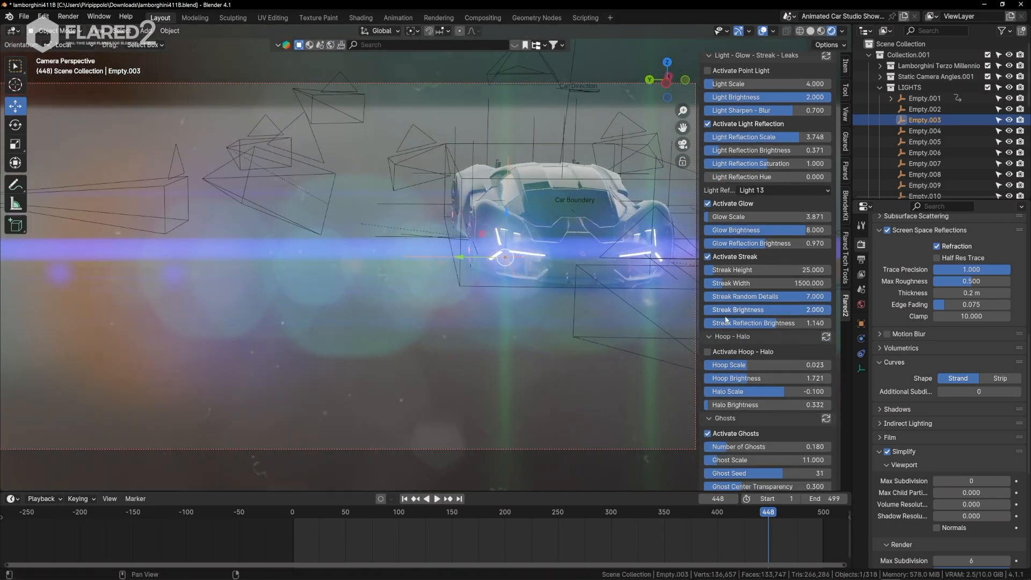
scroll(739, 369, "down", 3)
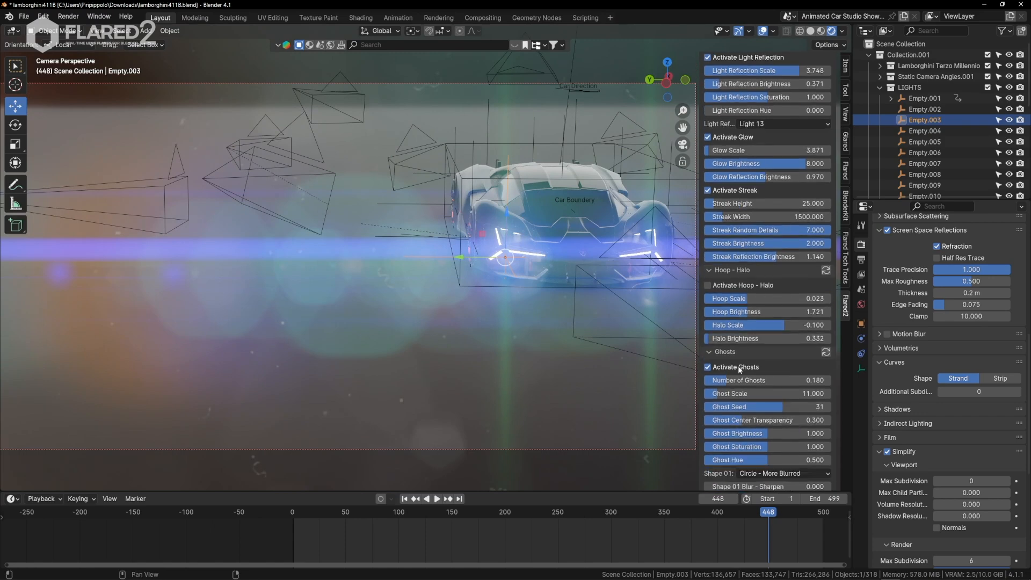
left_click(708, 367)
scroll(771, 377, "down", 14)
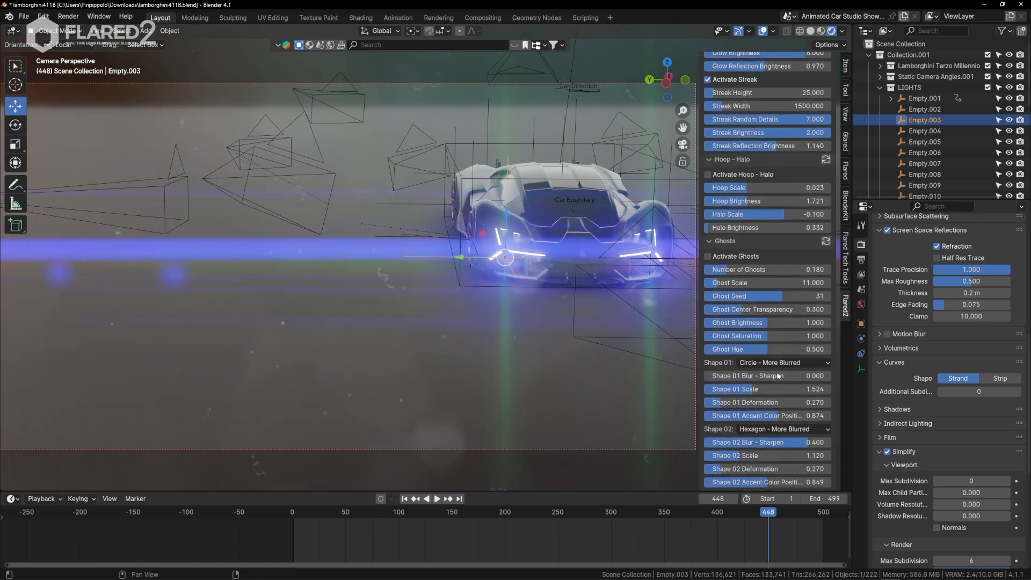
left_click(707, 364)
left_click(827, 350)
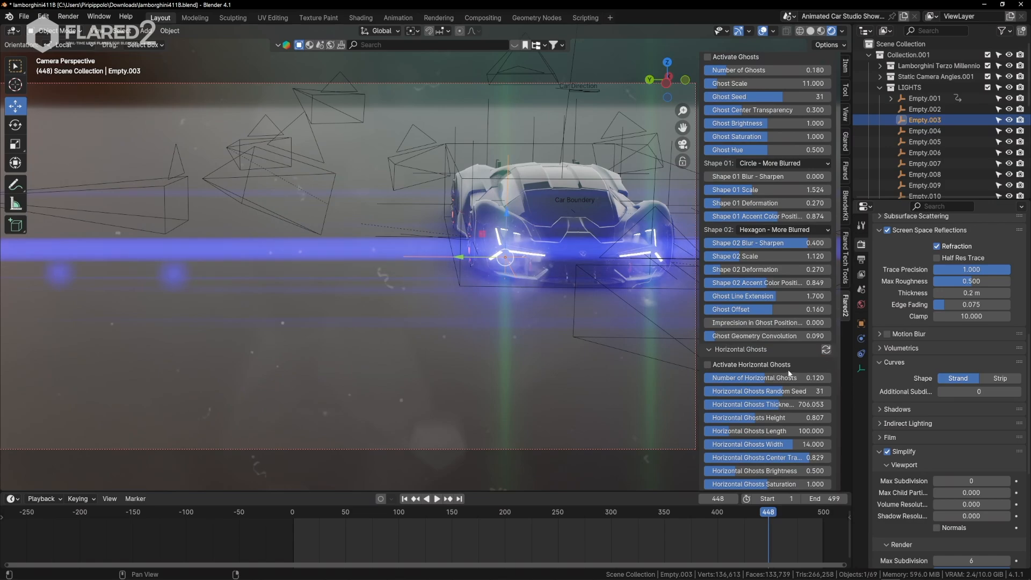
Reactivate Horizontal Ghosts on both flares to inspect them close to the car's front, then deactivate them again.
left_click(707, 364)
left_click(826, 350)
key("shift+grave")
key("w")
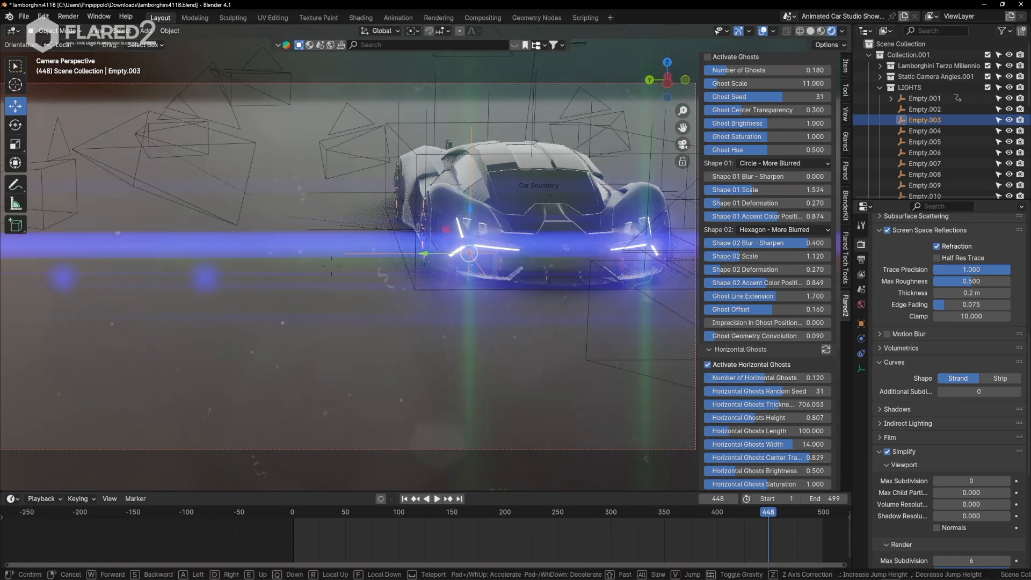
key("Escape")
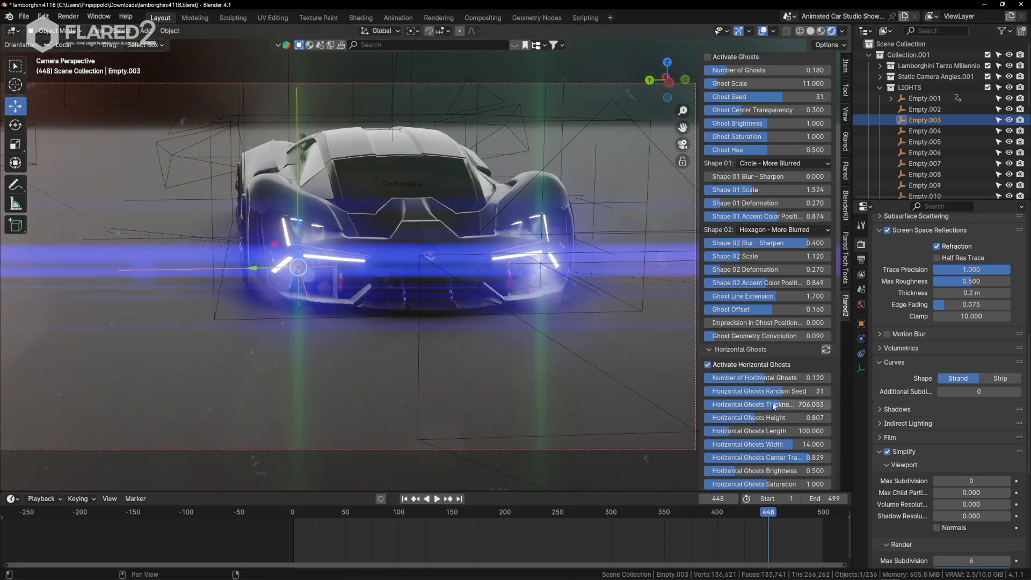
left_click(707, 365)
left_click(826, 351)
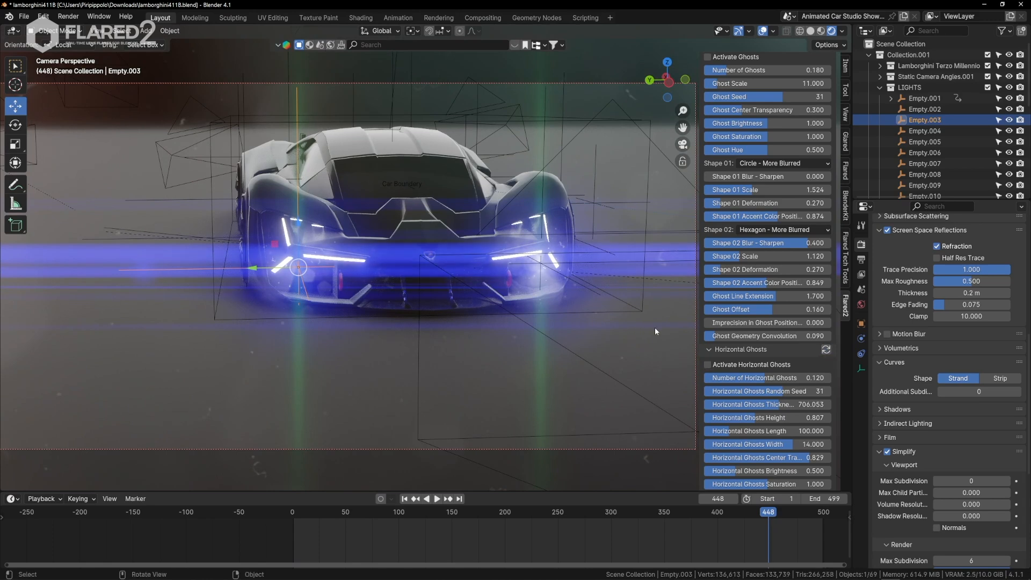
Deactivate Lens Dirt and walk the camera around the car's front corners to examine the remaining streaks.
scroll(743, 391, "down", 15)
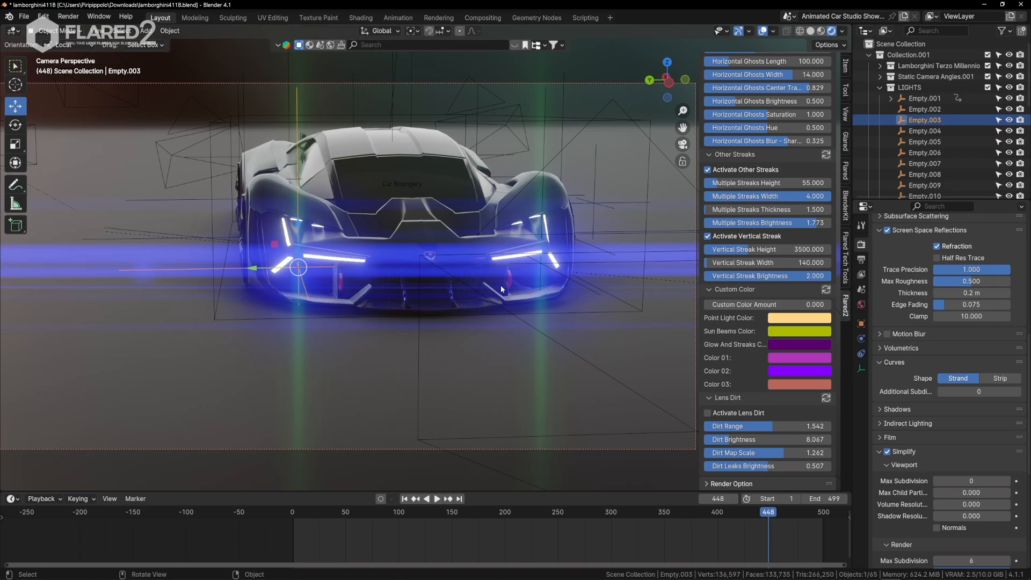
key("shift+grave")
key("d")
key("w")
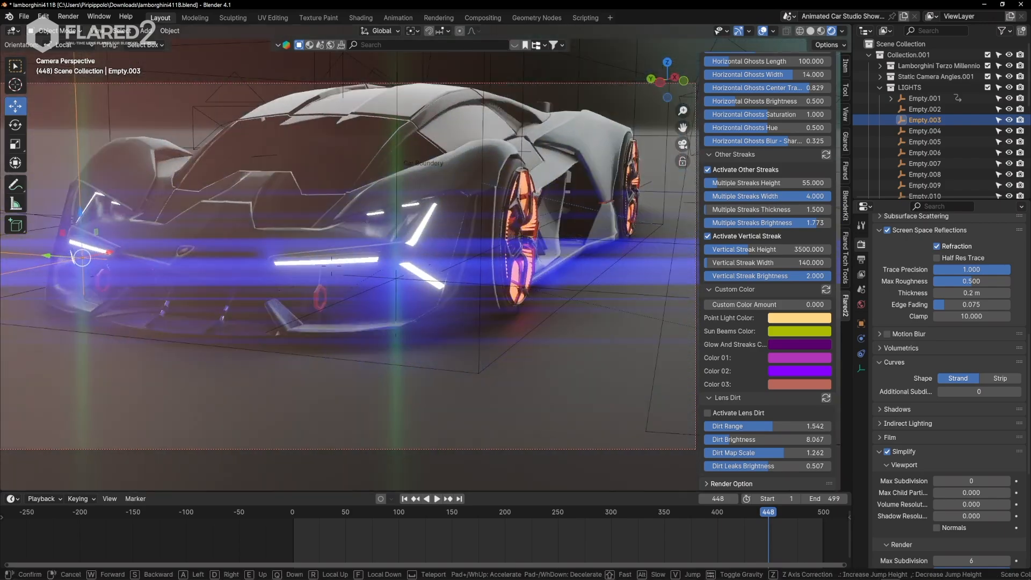
key("a")
key("a")
key("s")
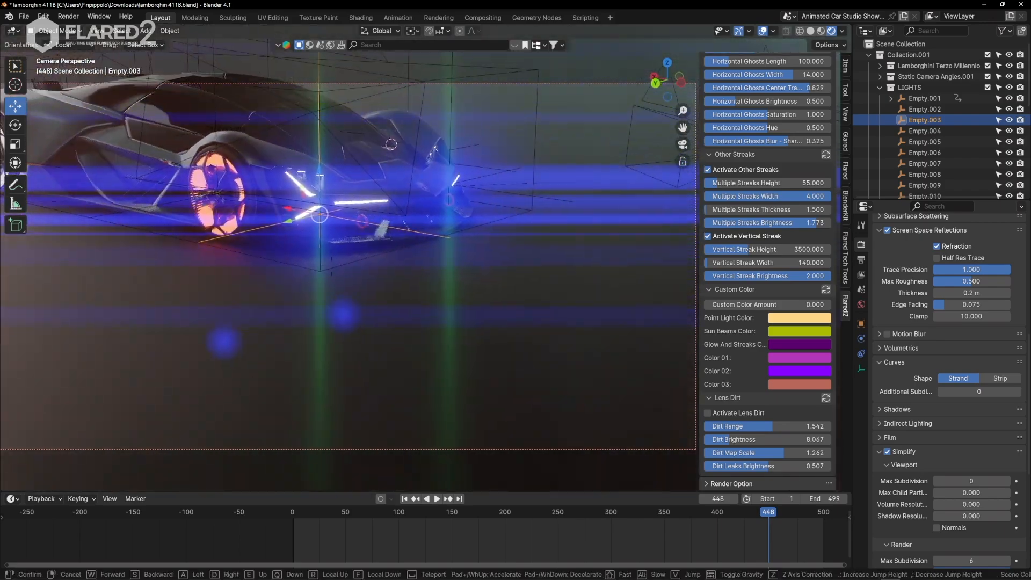
left_click(295, 328)
key("shift+grave")
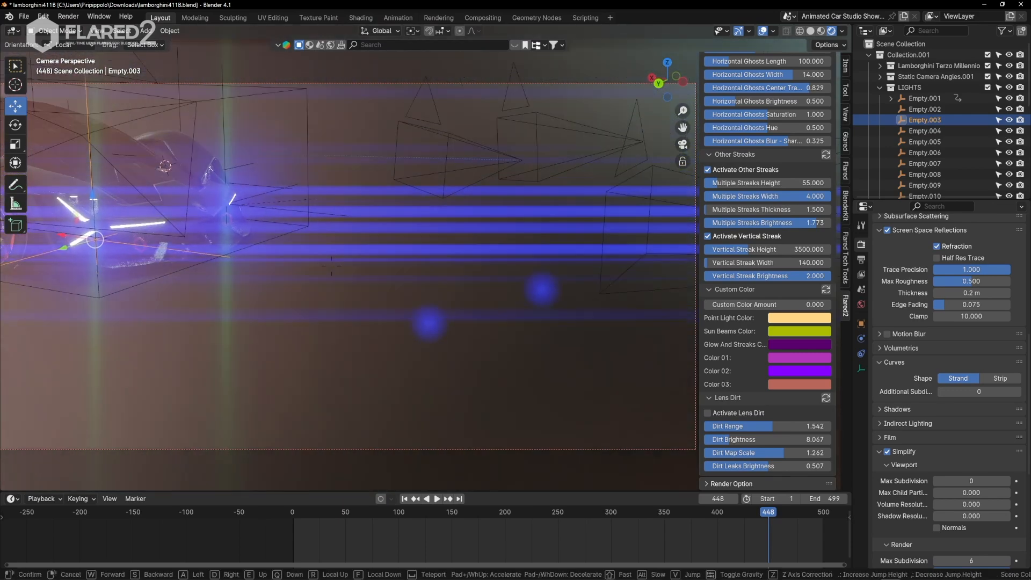
left_click(369, 284)
Set Light Reflection Scale to 3.748 and Light Reflection Brightness to 0.371, and update the linked headlight flare.
scroll(742, 245, "up", 11)
scroll(743, 244, "up", 15)
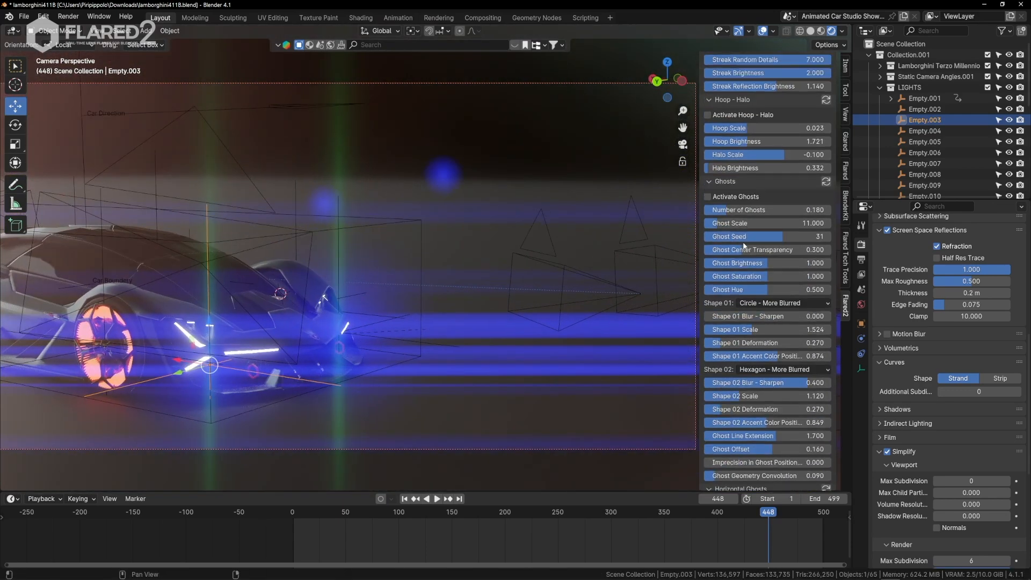
left_click_drag(720, 247, 722, 272)
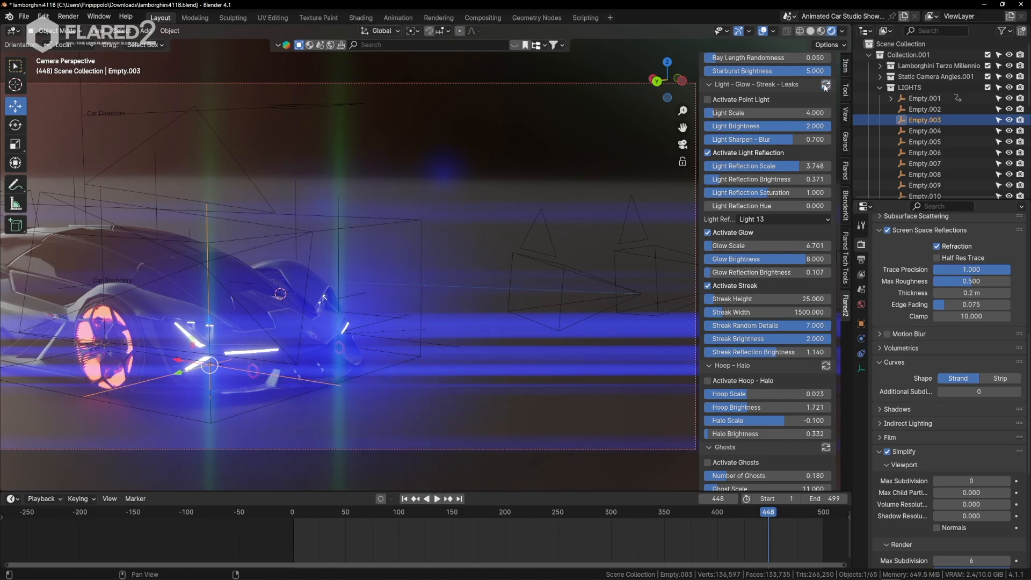
Walk the camera around the car's front and both front corners to examine the light reflections and streaks.
key("shift+grave")
key("d")
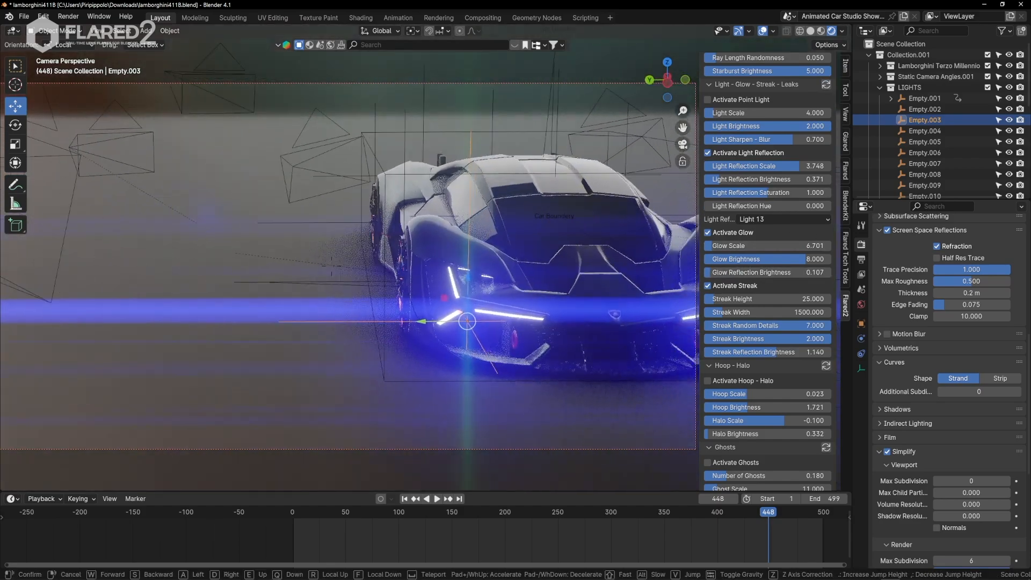
key("s")
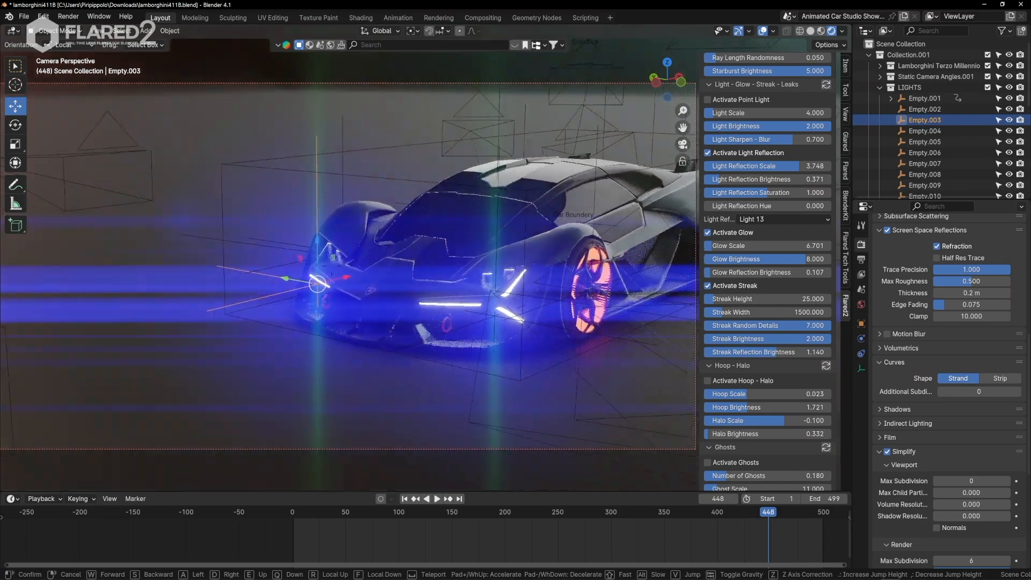
key("a")
key("w")
key("a")
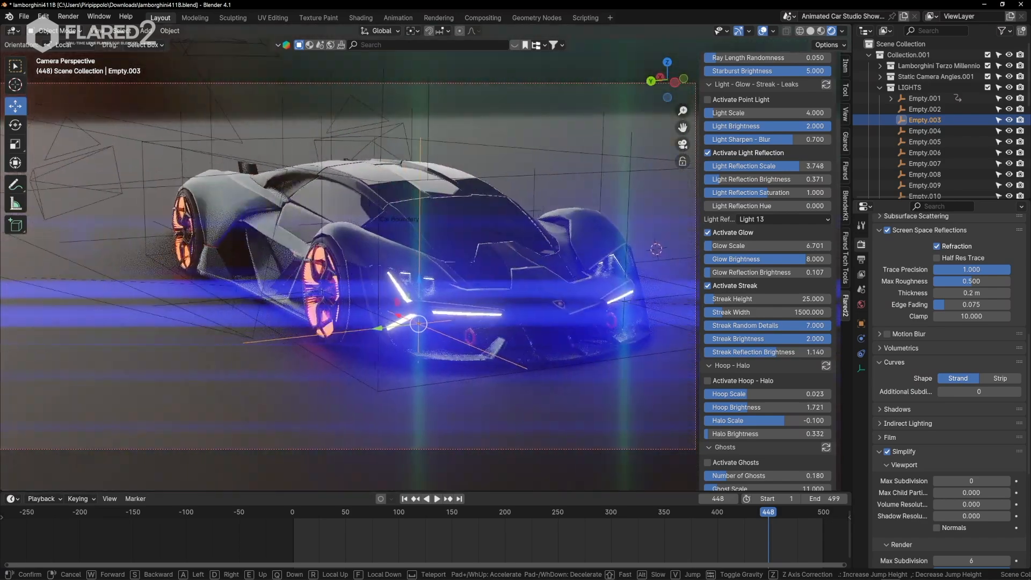
left_click(362, 283)
key("shift+grave")
key("w")
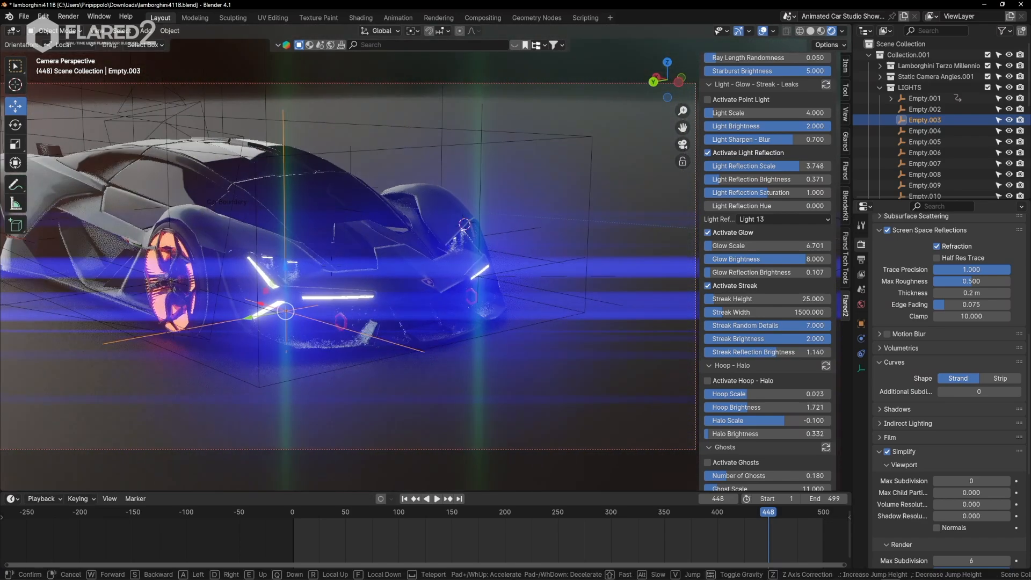
key("a")
left_click(297, 261)
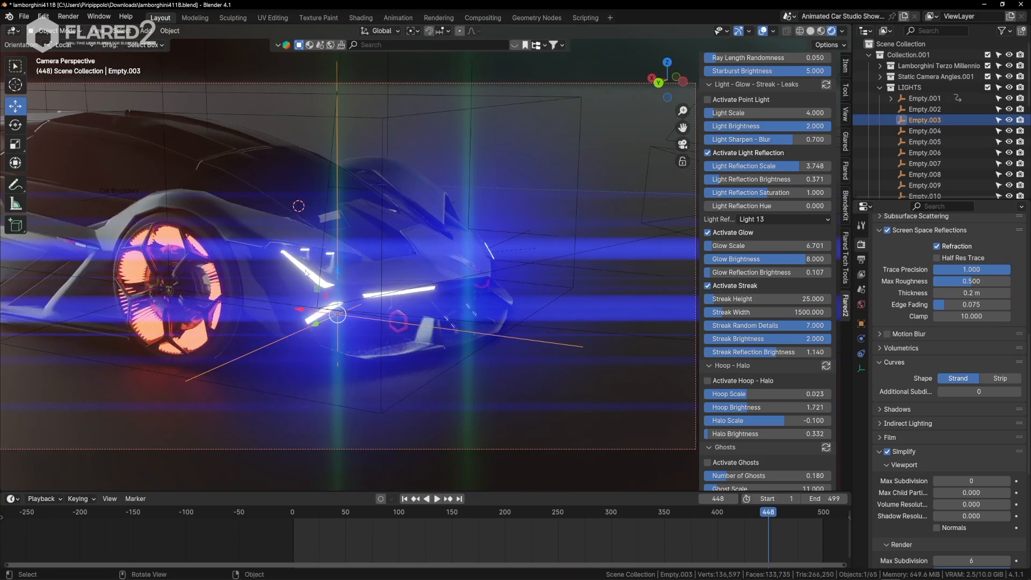
key("shift+grave")
key("d")
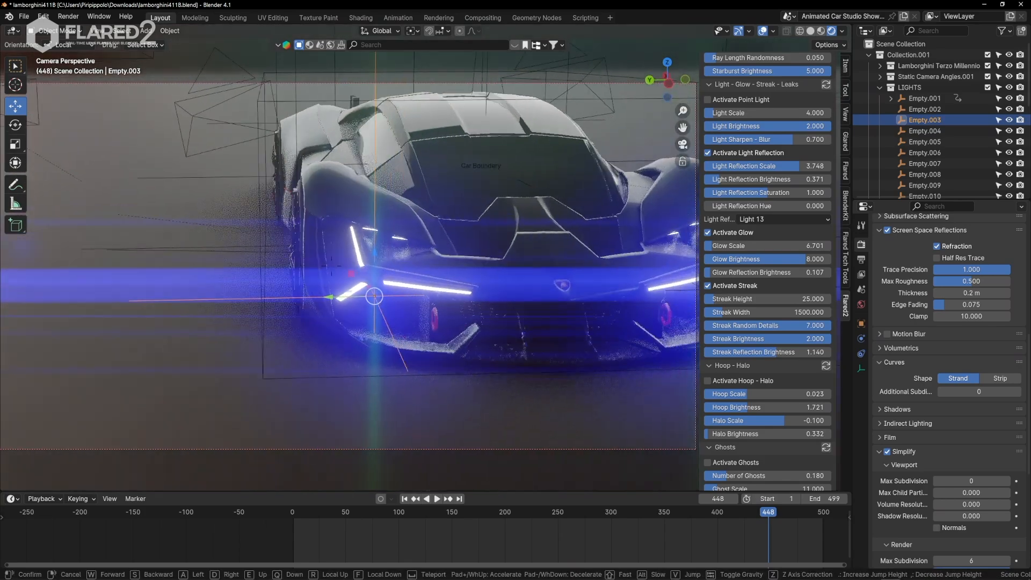
left_click(472, 206)
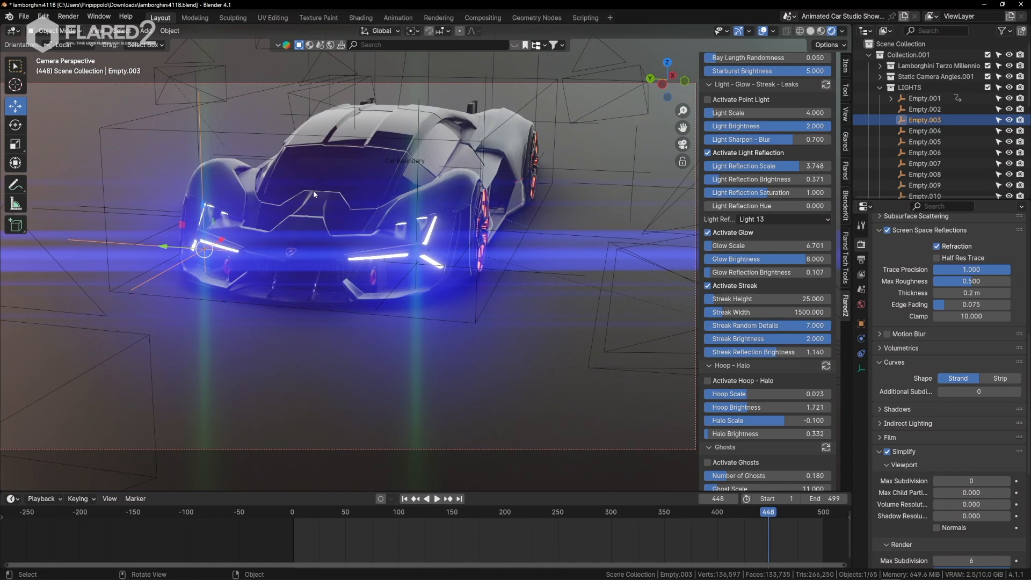
Reposition the camera at the car's front corner beside the wheel and hide the viewport overlays and gizmos.
scroll(803, 369, "down", 20)
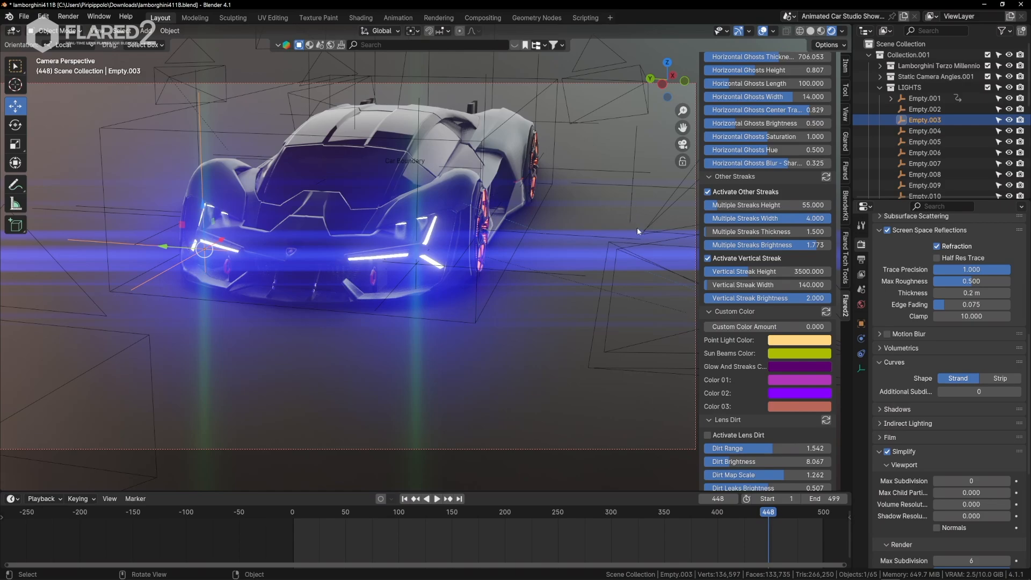
key("shift+grave")
key("w")
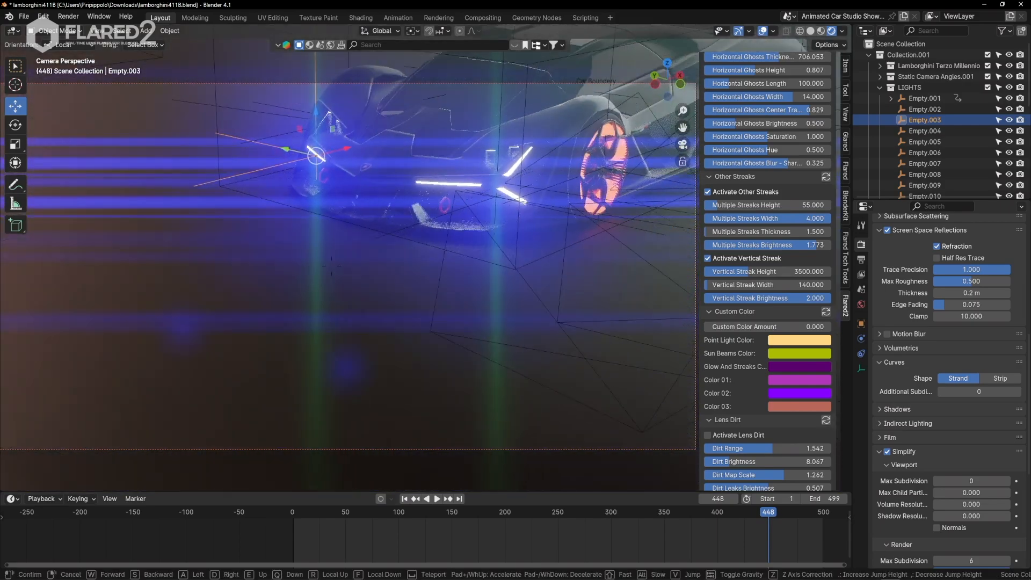
key("s")
left_click(652, 49)
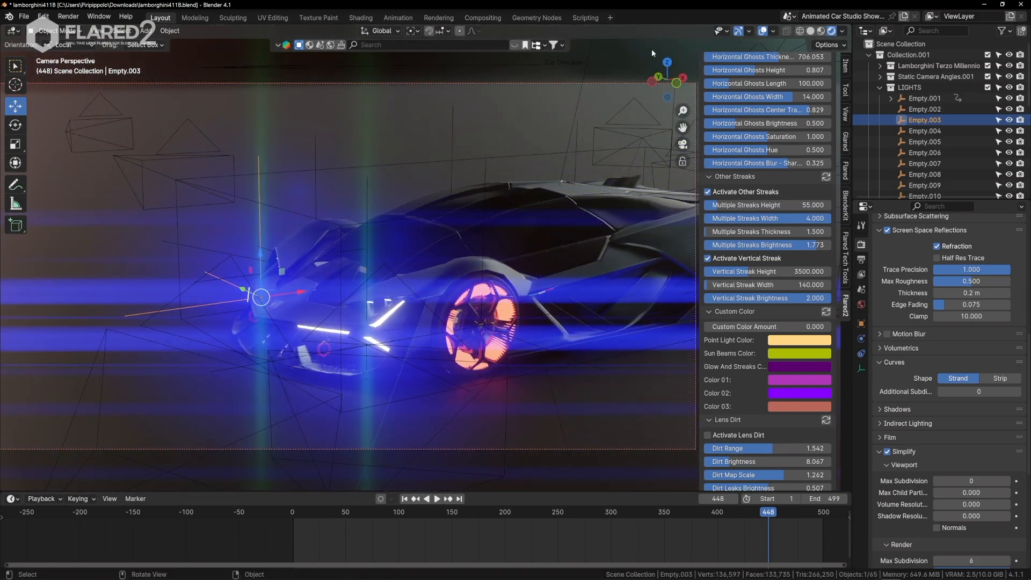
left_click(763, 31)
left_click(739, 32)
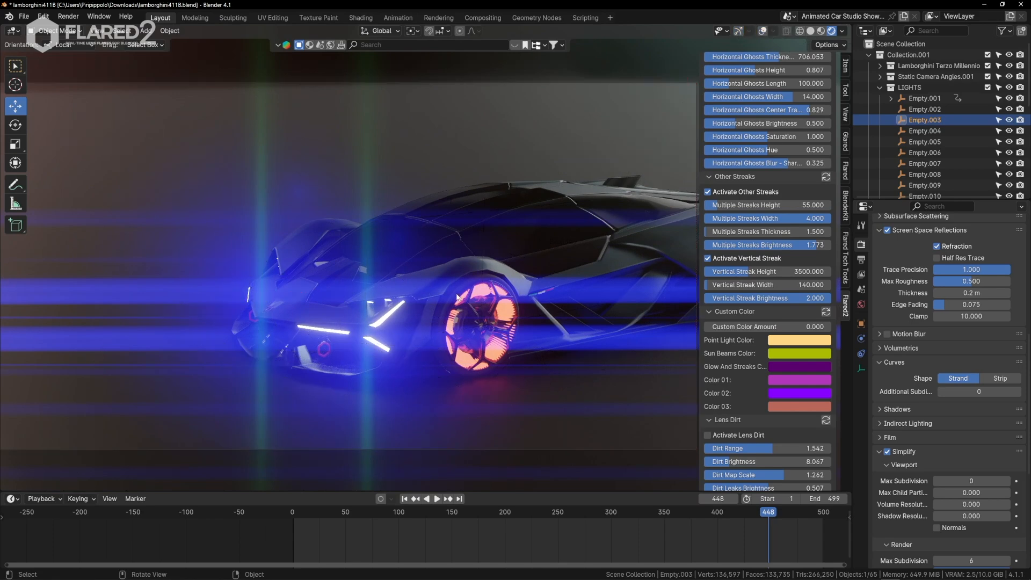
Tilt the camera above and below the car with Walk Navigation to examine the multiple streaks.
middle_click_drag(456, 297, 456, 372, "shift")
key("q")
left_click(251, 247)
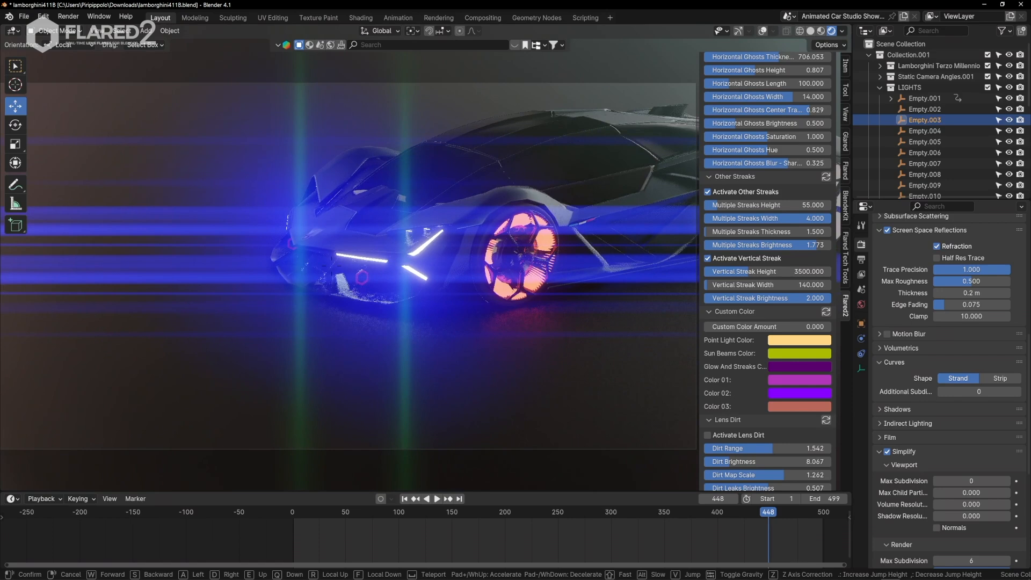
left_click(178, 333)
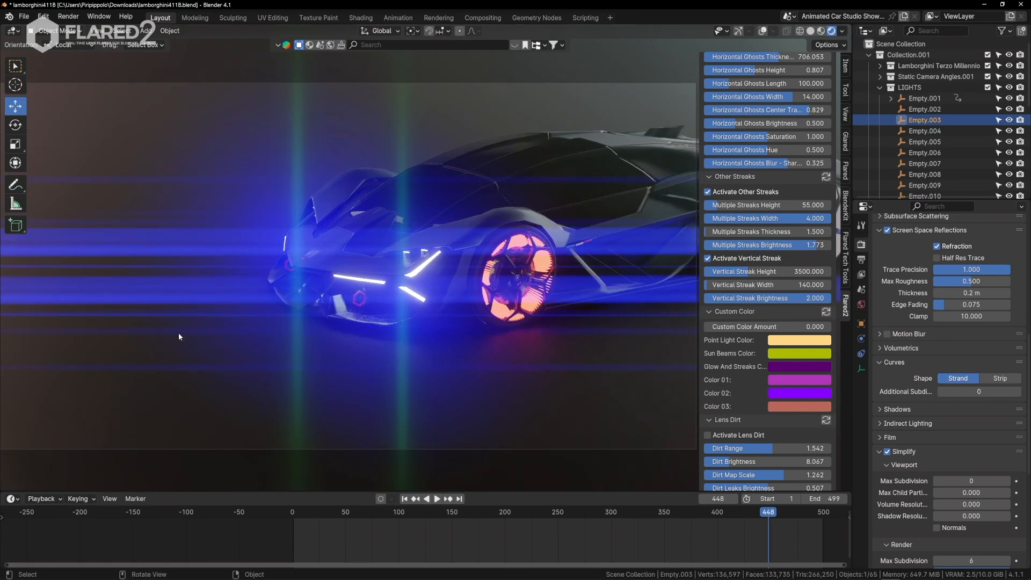
key("q")
left_click(329, 300)
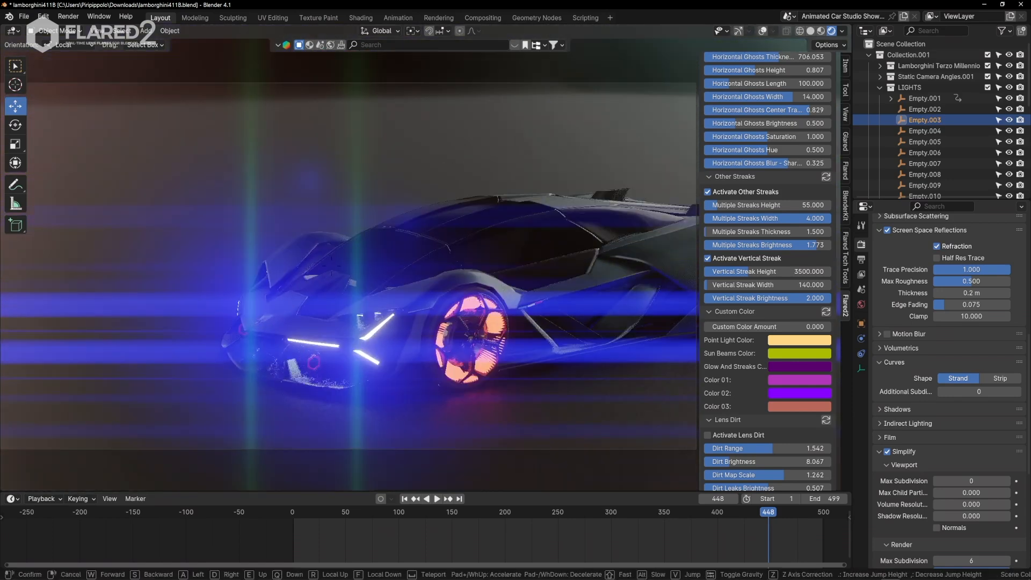
left_click(331, 265)
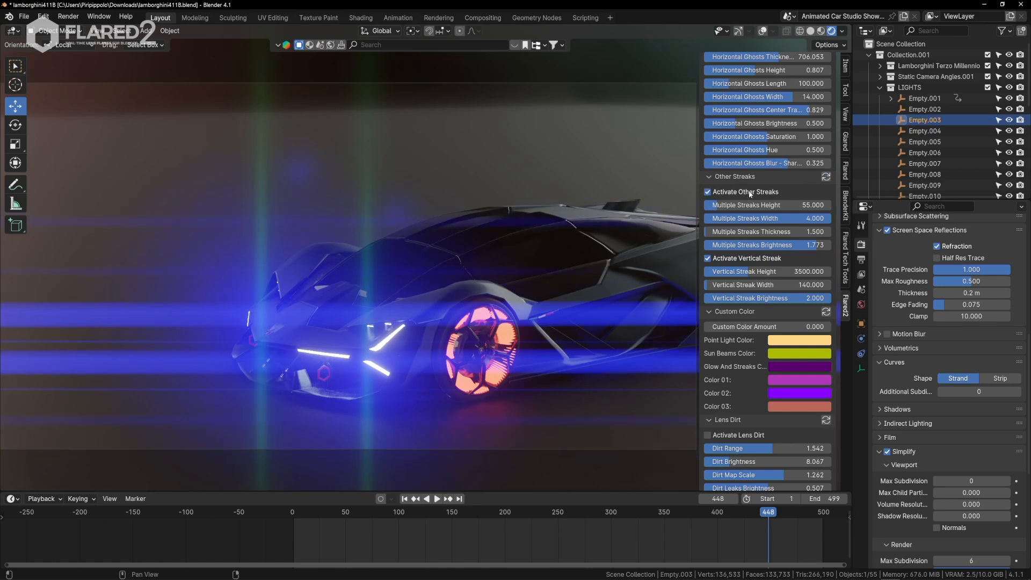
Set Multiple Streaks Brightness to 0.660 on both flares and walk the camera across the car's front to check the streaks.
left_click_drag(791, 245, 759, 245)
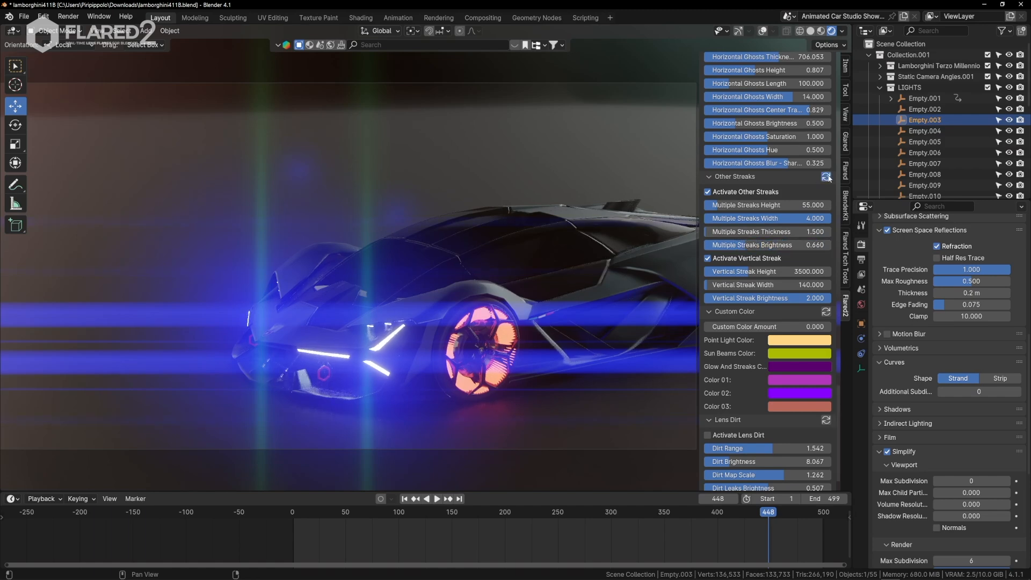
key("shift+grave")
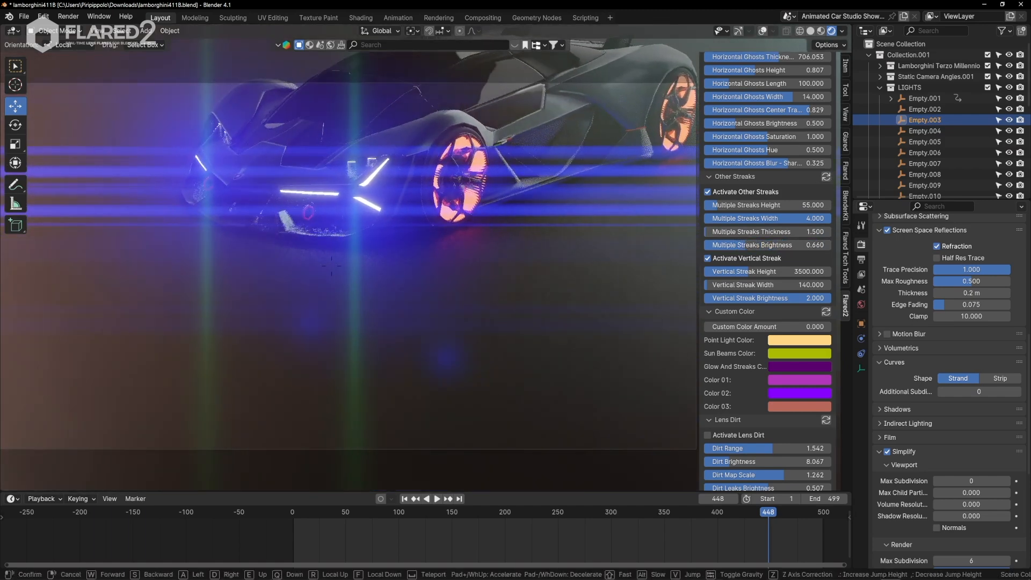
key("a")
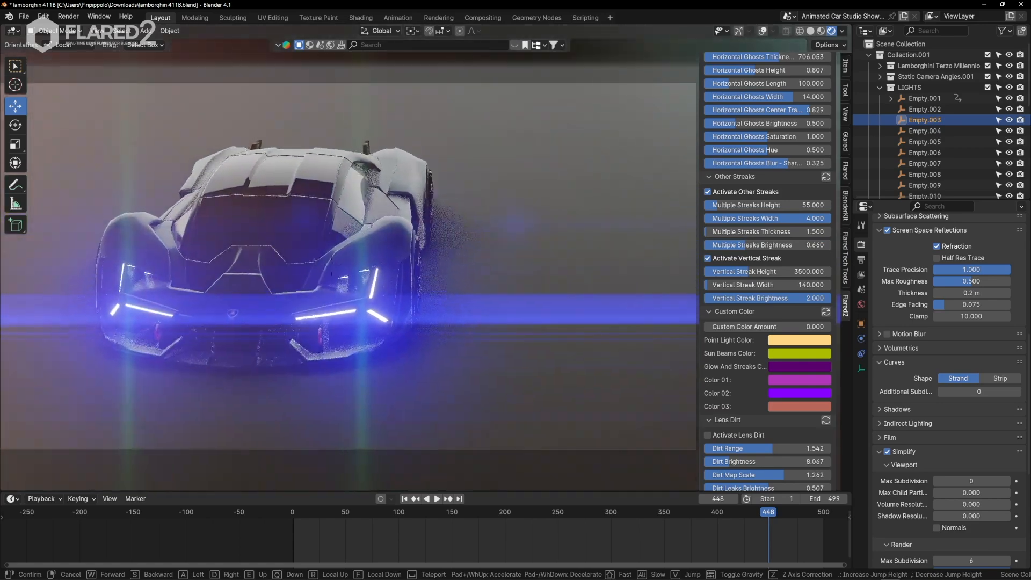
key("a")
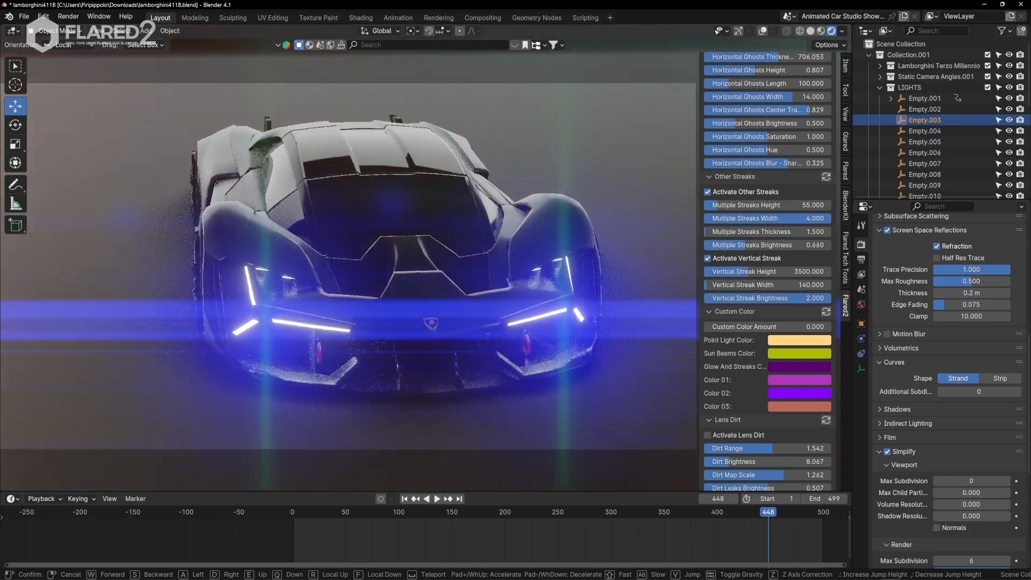
key("a")
left_click(397, 222)
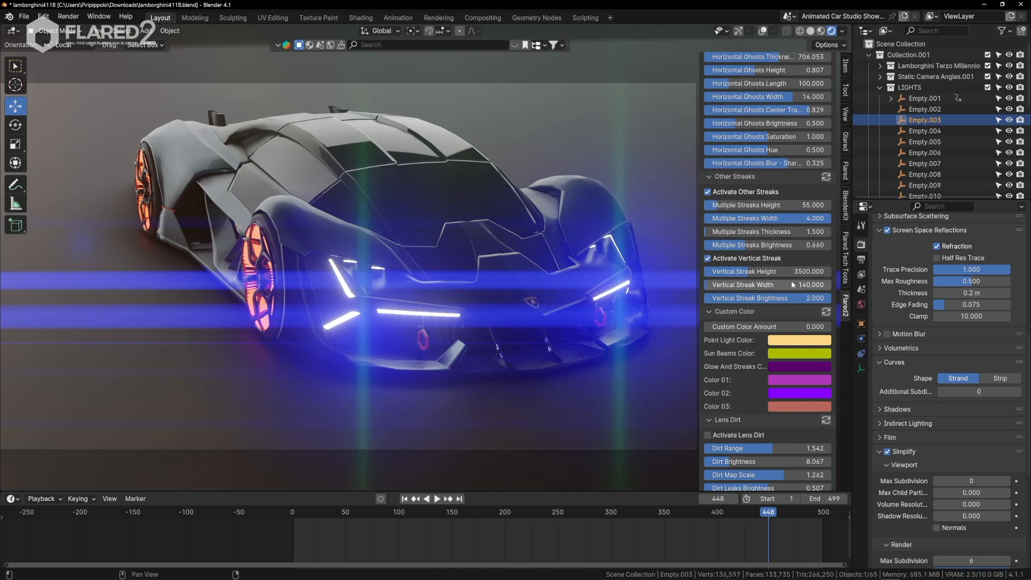
Set Vertical Streak Height to 2619.497 and Vertical Streak Width to 70.031 on both flares, and widen the flare settings area.
mouse_move(789, 273)
left_mouse_down()
mouse_move(727, 272)
mouse_move(784, 284)
left_mouse_up()
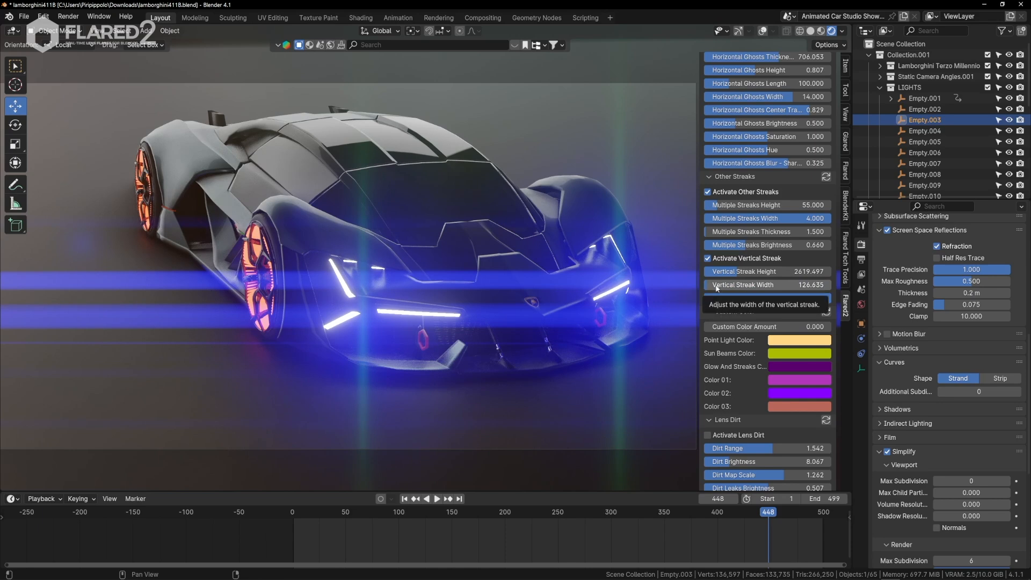
left_click_drag(716, 286, 702, 285)
left_click_drag(699, 348, 663, 353)
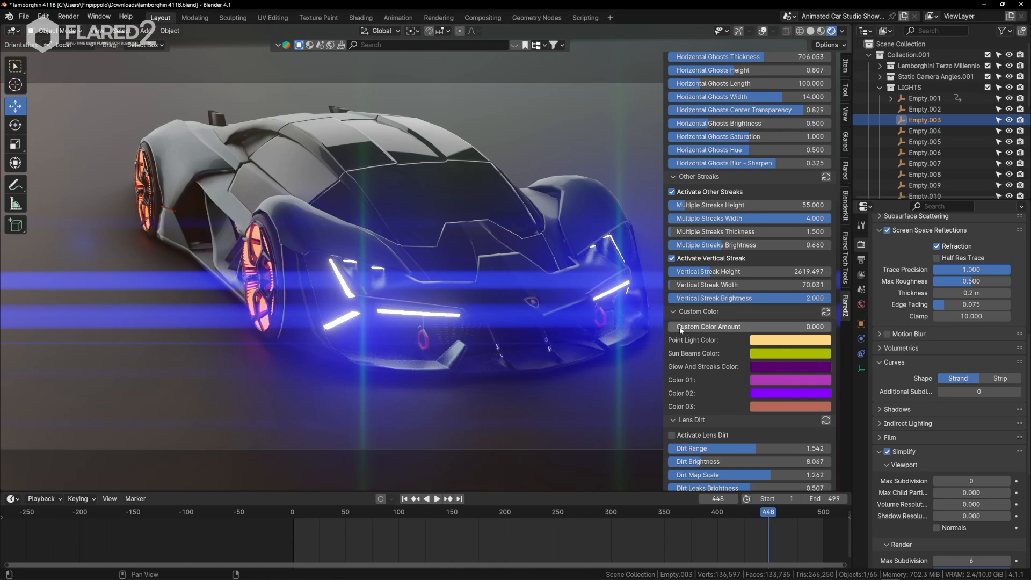
Set Custom Color Amount to 1.000 and Glow And Streaks Color to a brighter blue with hue 0.660 on both flares.
left_click_drag(679, 328, 831, 327)
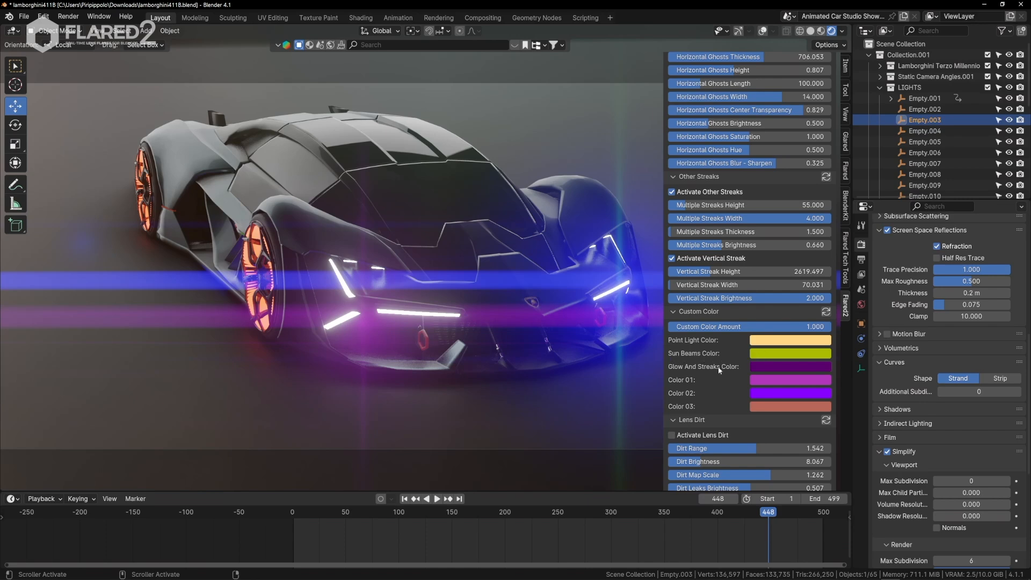
left_click(763, 367)
left_click_drag(819, 230, 842, 210)
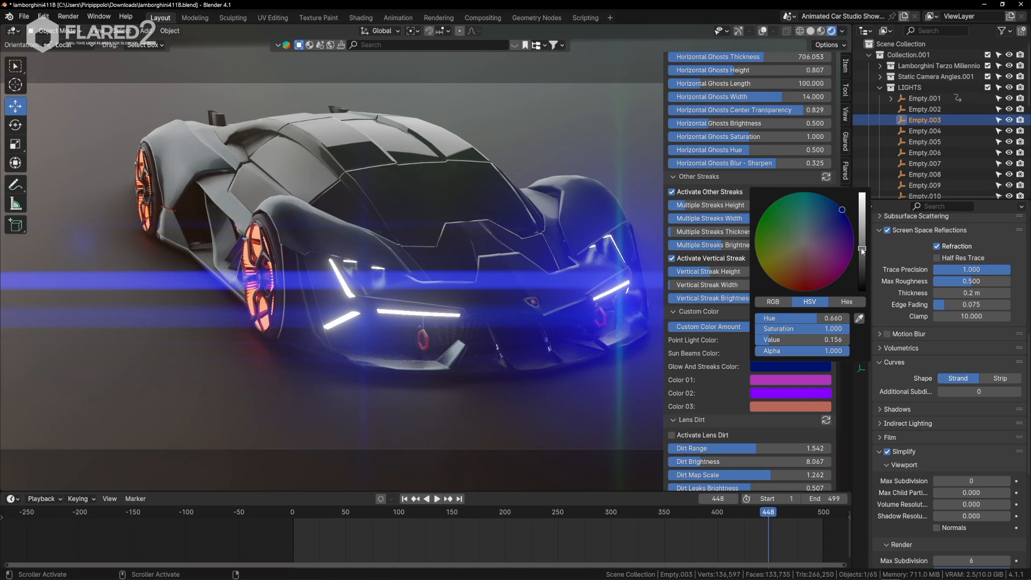
left_click_drag(862, 250, 862, 219)
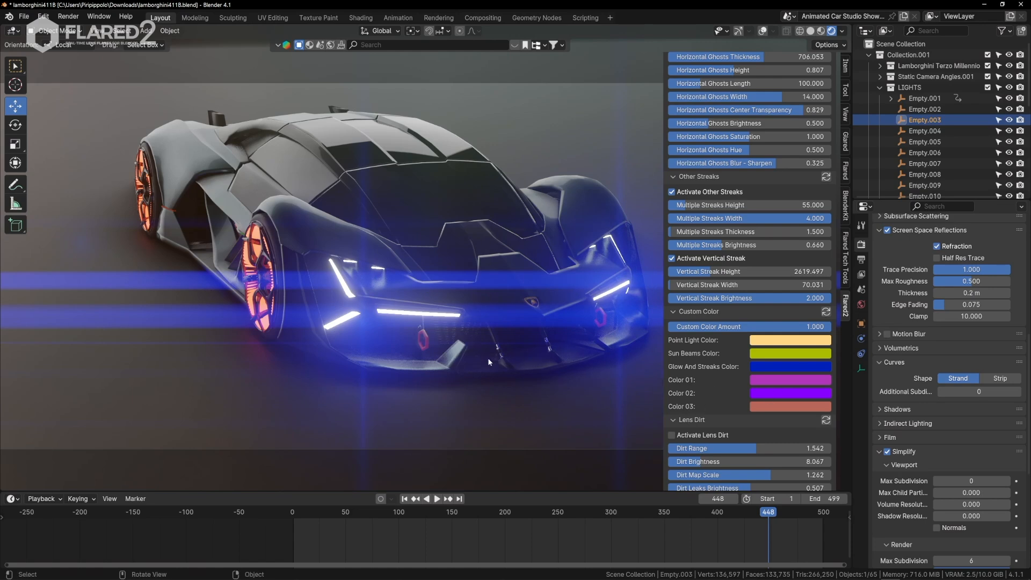
Walk the camera around the car's front and stop head-on to examine the recolored blue glow and streaks.
key("q")
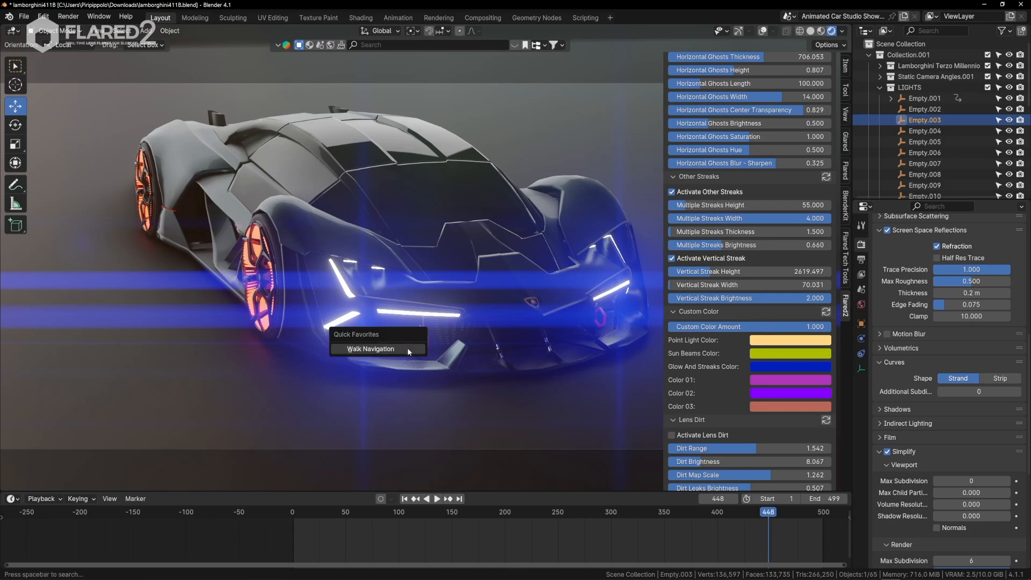
left_click(410, 351)
key("d")
key("d")
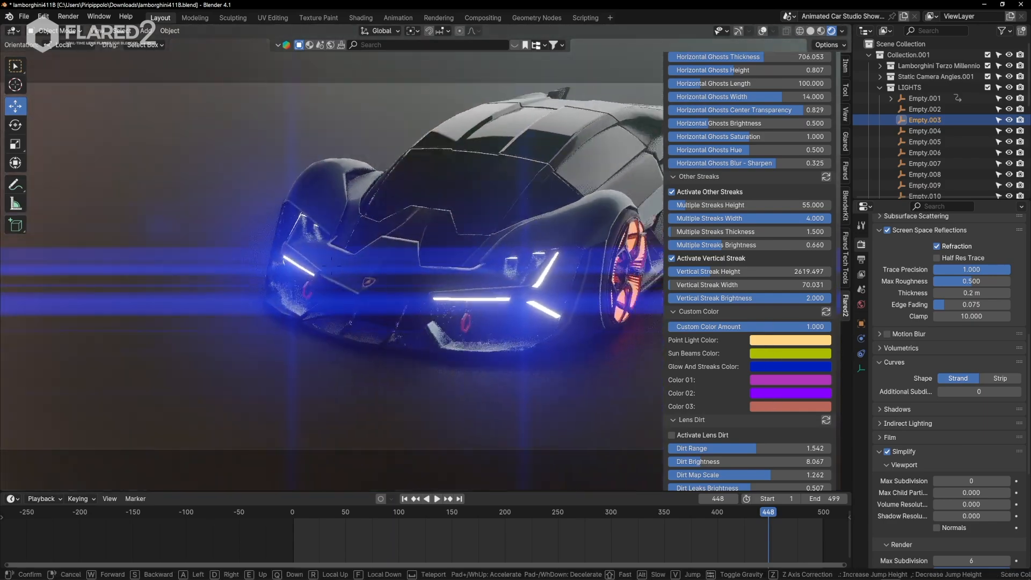
key("a")
key("a")
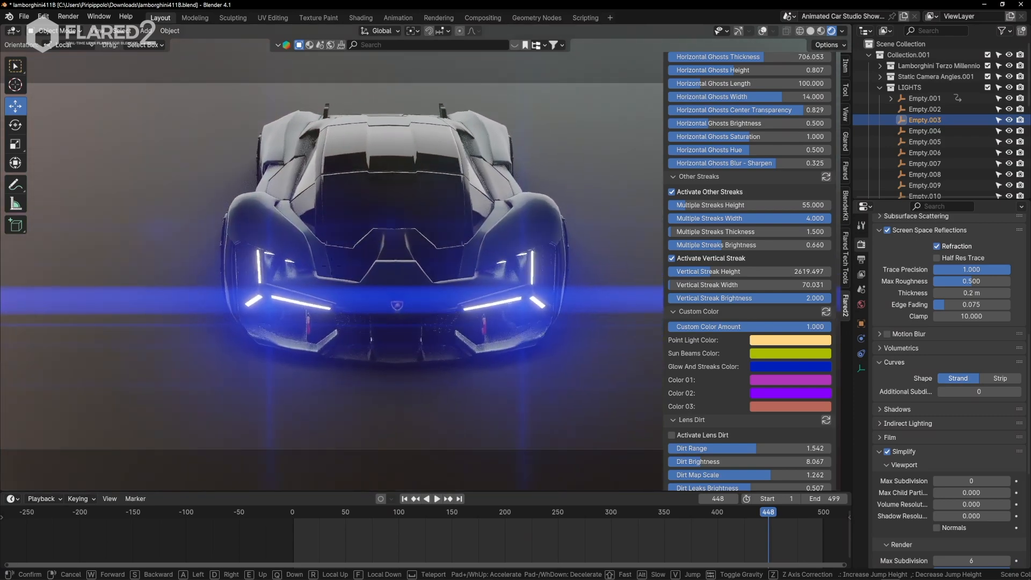
left_click(380, 349)
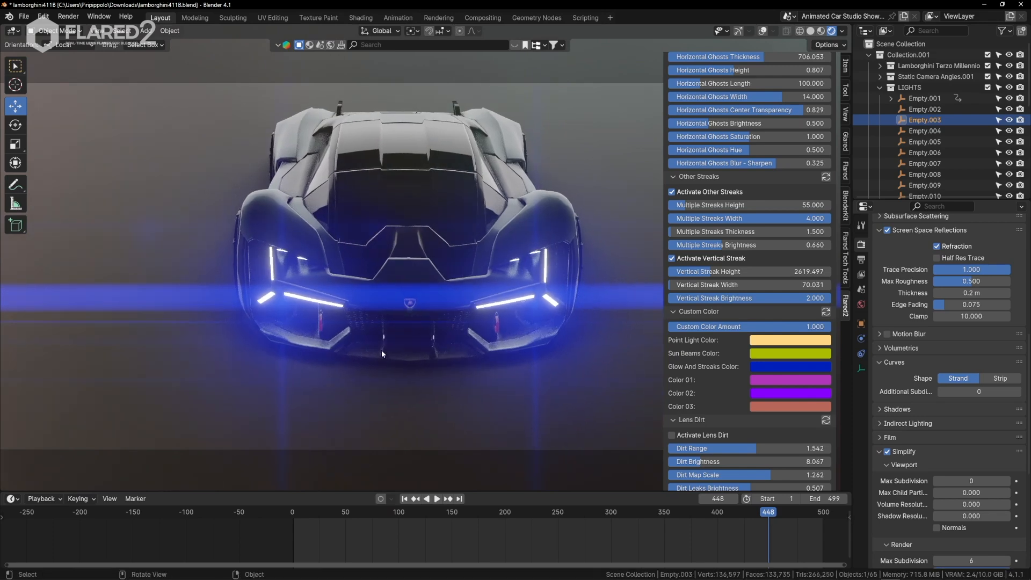
Set Light Reflection Scale to 0.222 for the headlight flare.
scroll(381, 349, "down", 3)
scroll(388, 348, "up", 3)
scroll(706, 220, "up", 15)
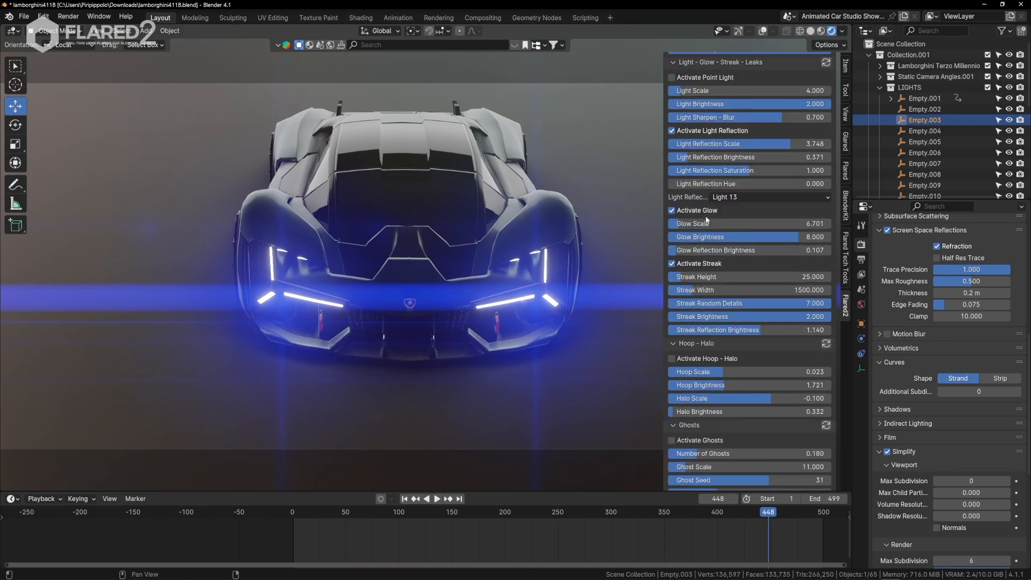
scroll(733, 262, "up", 3)
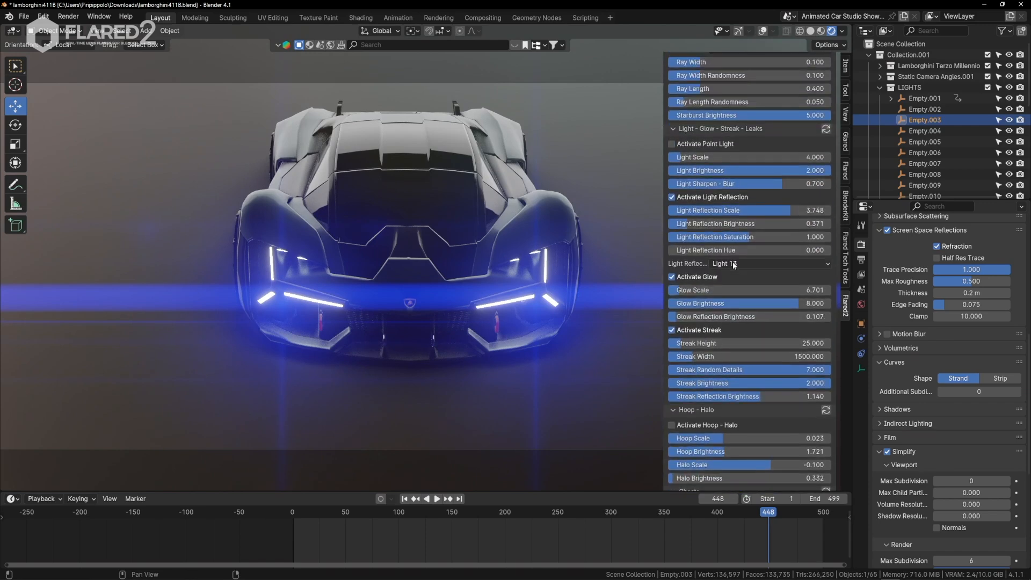
scroll(733, 265, "up", 1)
scroll(554, 273, "down", 1)
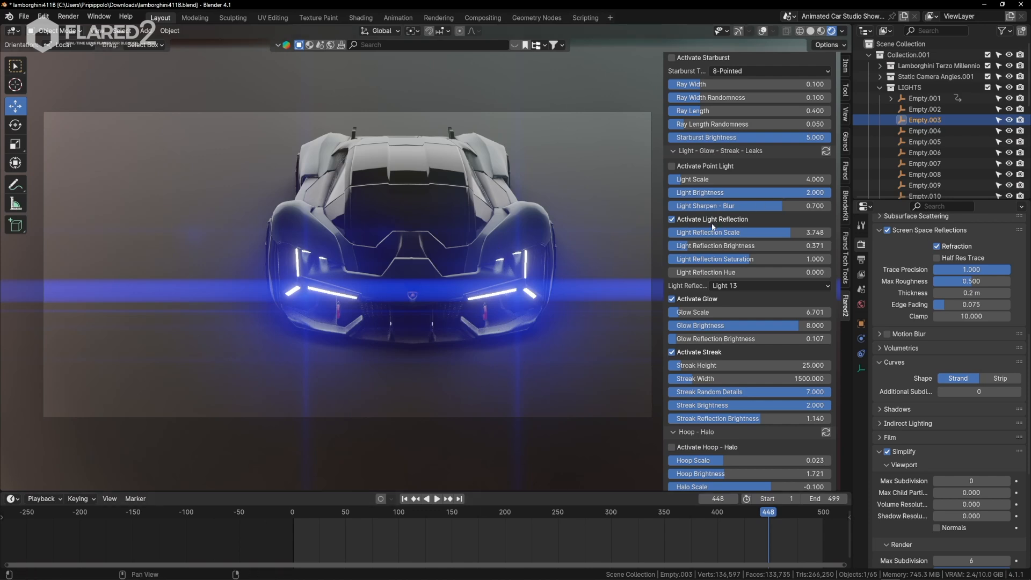
left_click_drag(765, 233, 668, 233)
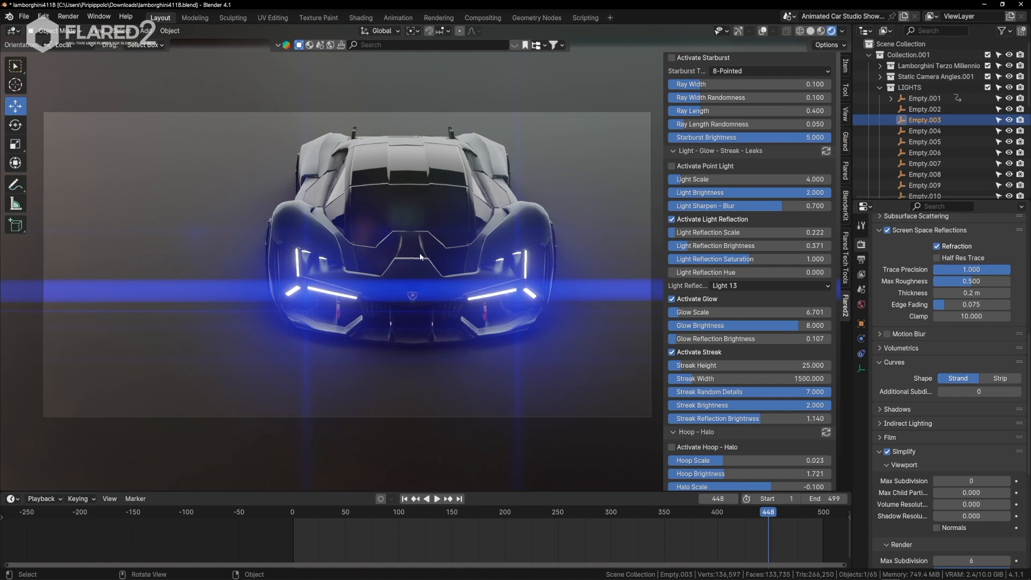
Inspect the light reflections around the car's front and sync the Light - Glow - Streak - Leaks settings to both headlight flares.
middle_click_drag(398, 239, 431, 256)
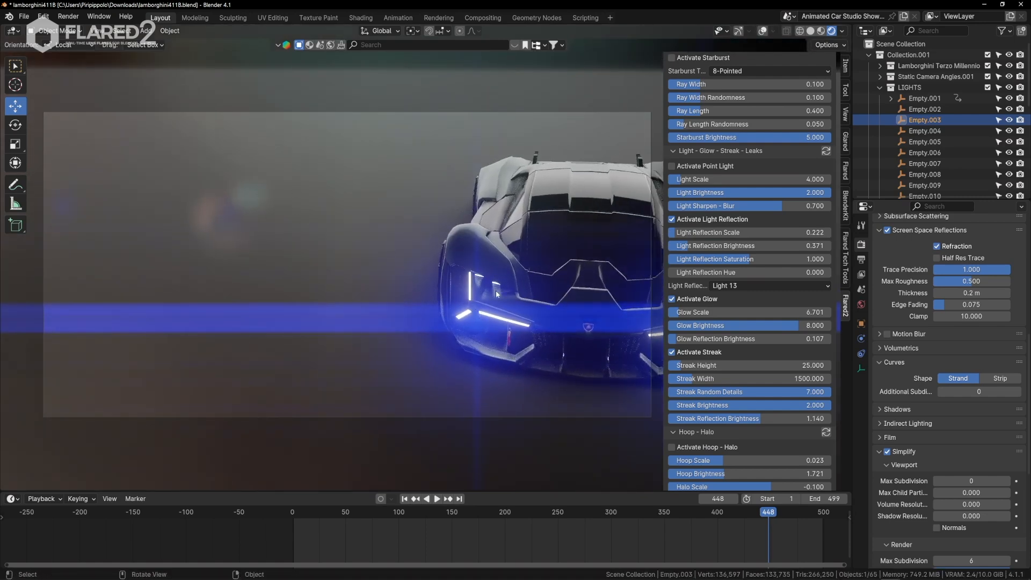
key("shift+grave")
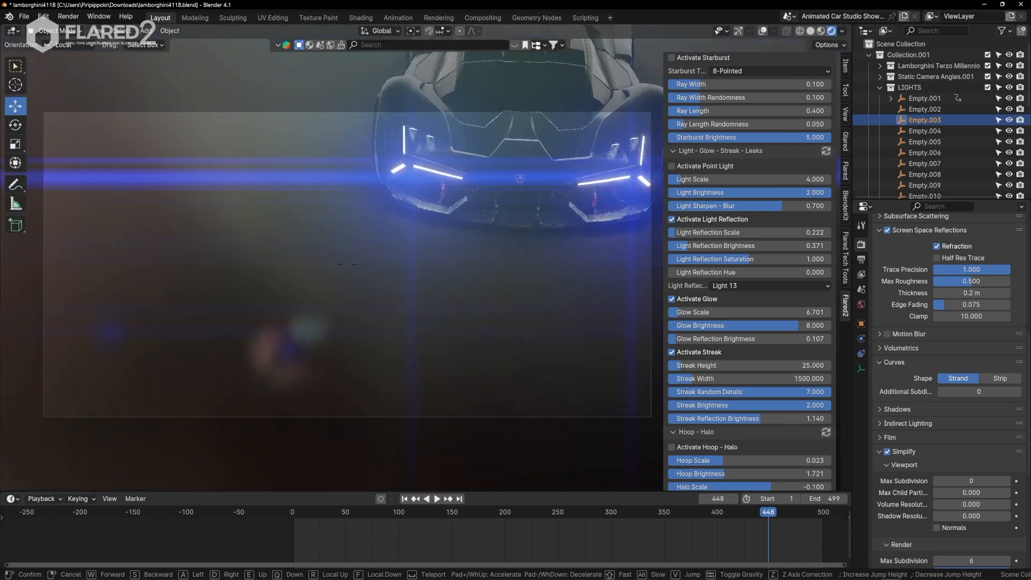
left_click(511, 294)
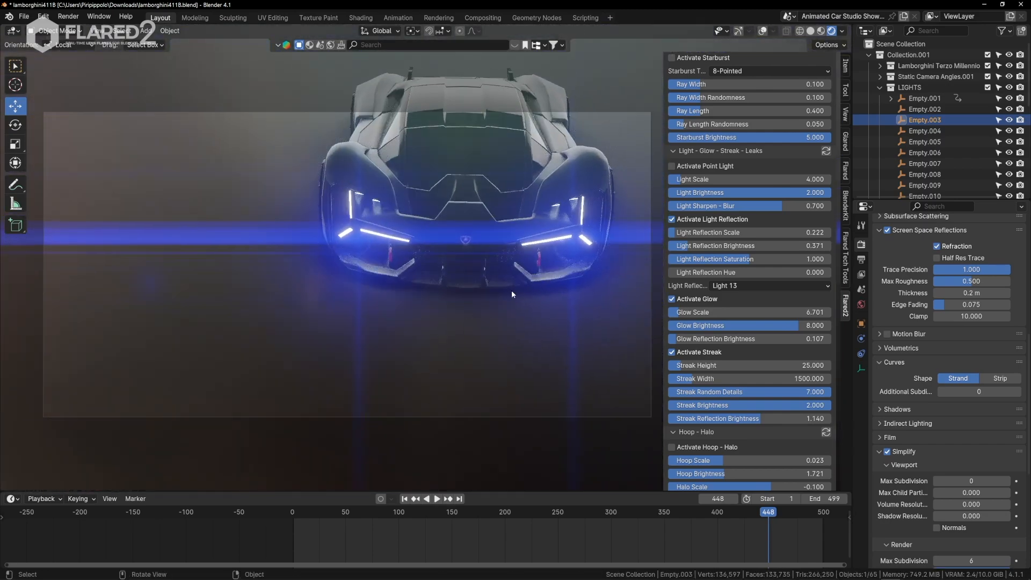
key("q")
left_click(460, 304)
left_click(460, 305)
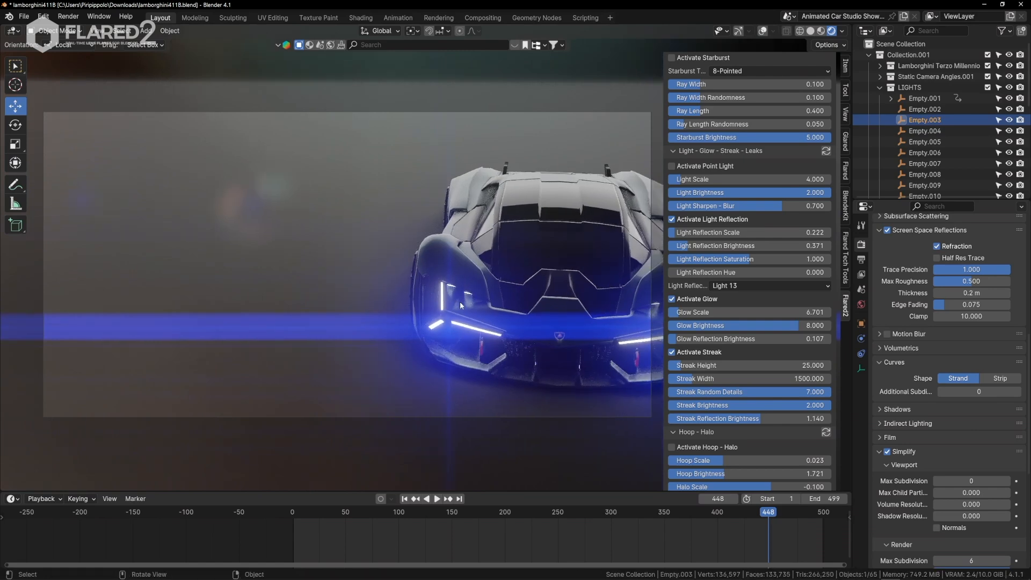
left_click(826, 152)
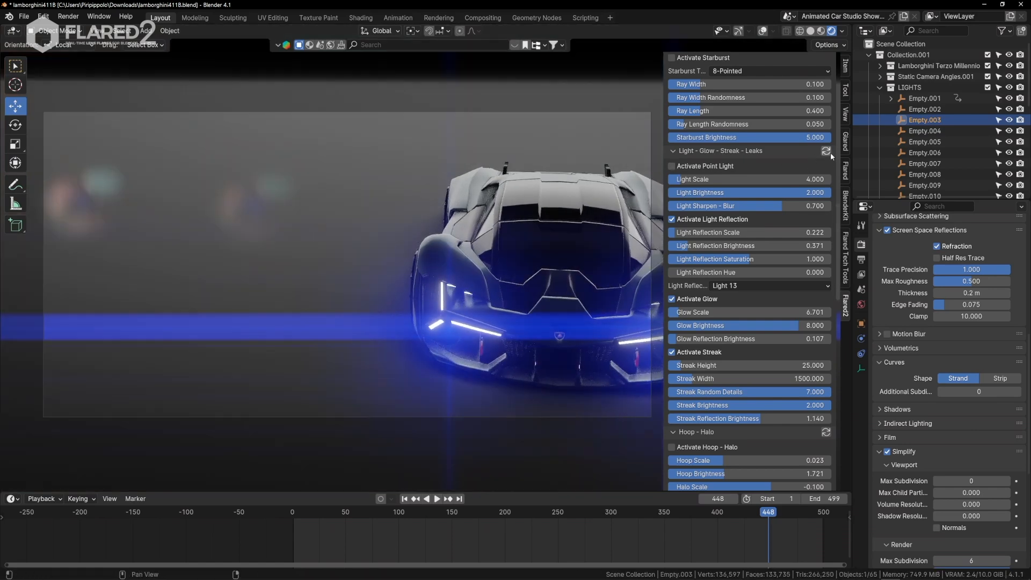
Set Light Reflection Scale to 0.160 and Light Reflection Brightness to 0.231 for the active headlight flare.
key("q")
left_click(560, 362)
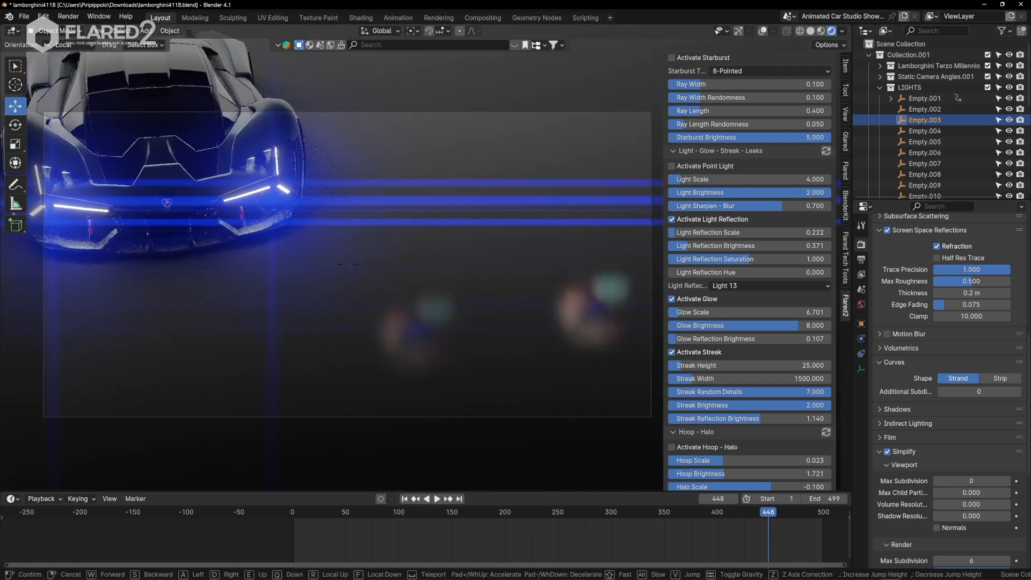
key("s")
key("w")
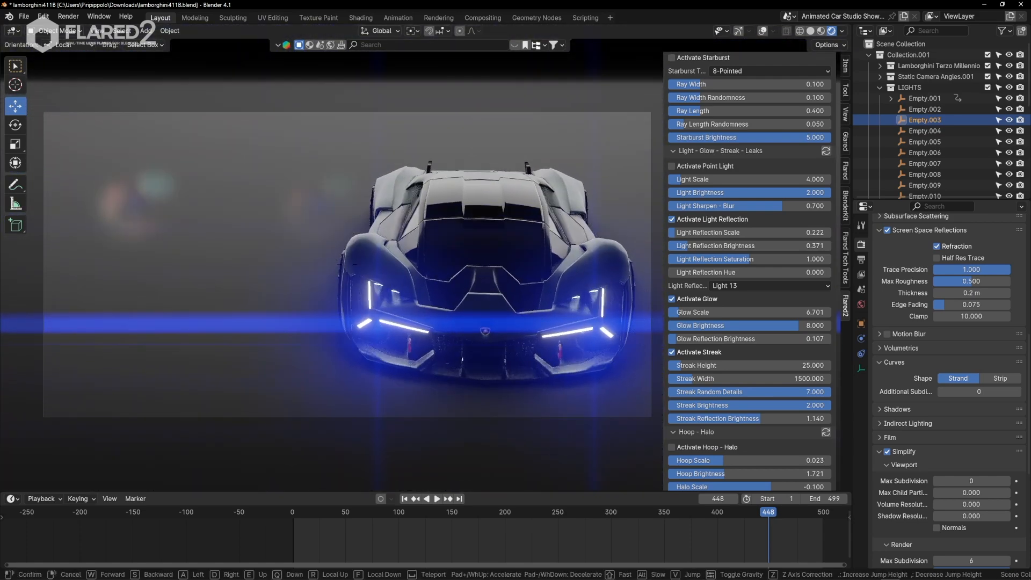
left_click(426, 258)
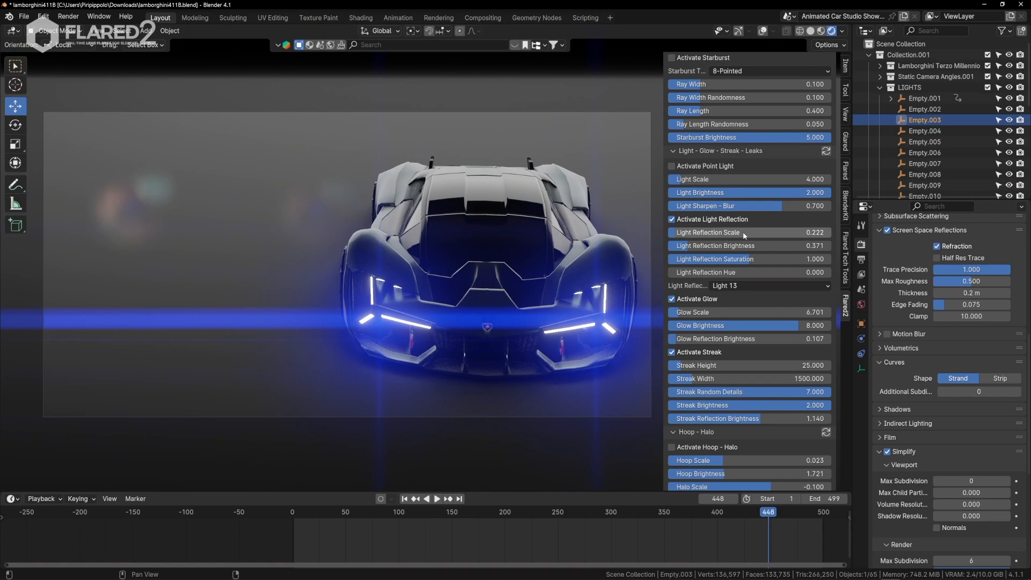
left_click_drag(746, 231, 680, 245)
key("shift+grave")
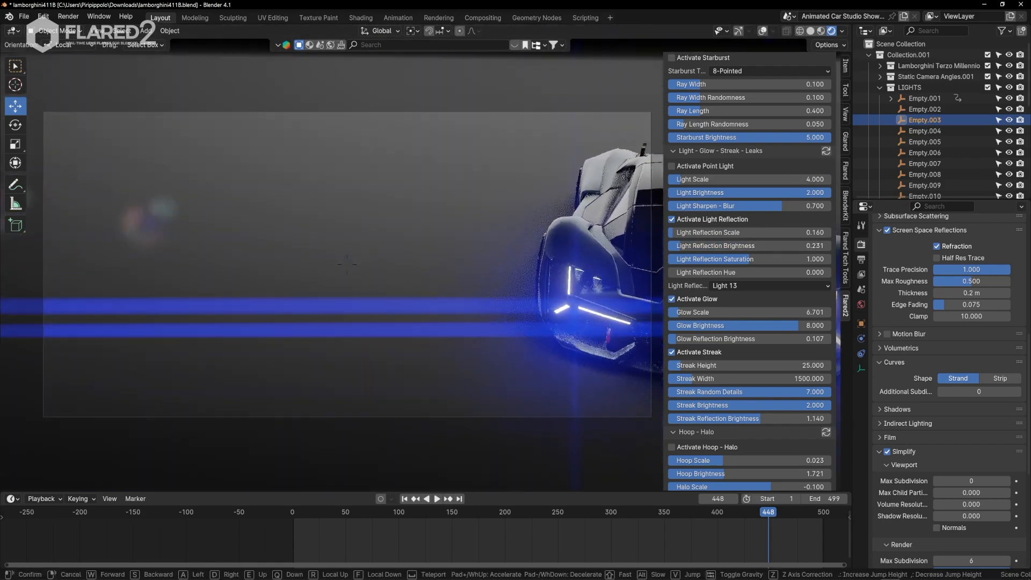
key("Escape")
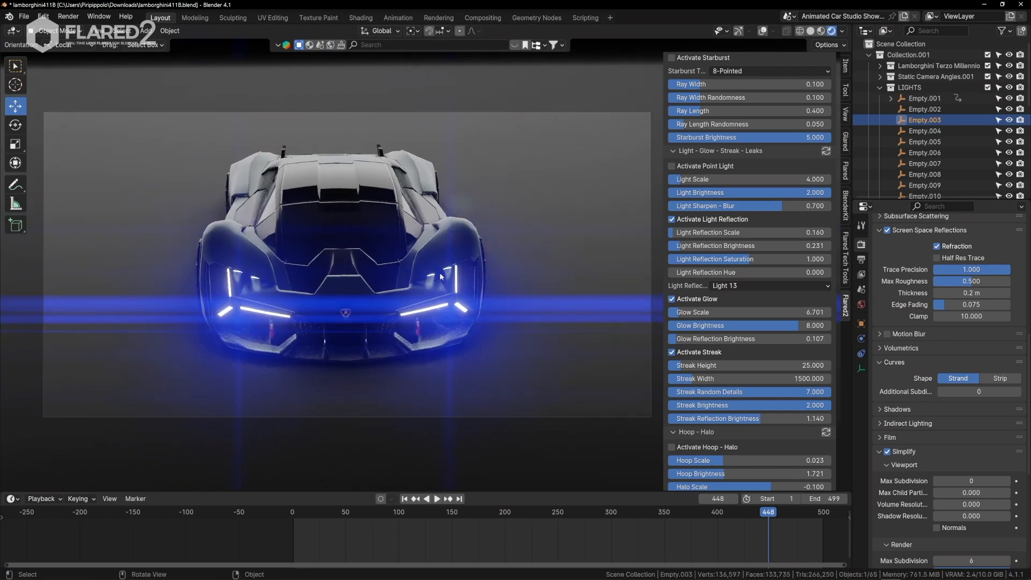
Try reflection images Light 14 and Light 15, settle on Light 16, and sync the light settings to both headlight flares.
key("q")
left_click(474, 290)
left_click(476, 293)
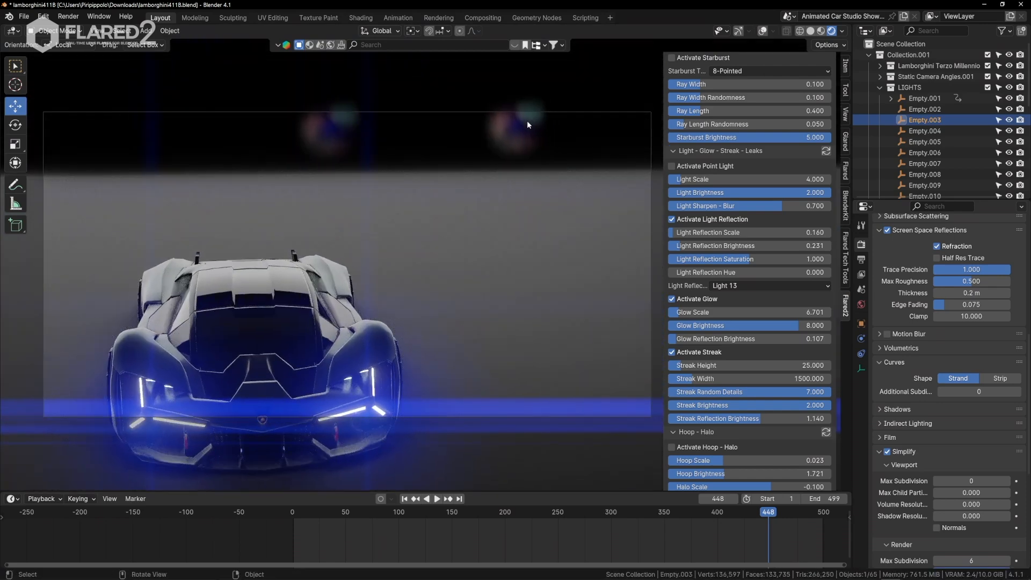
left_click(747, 288)
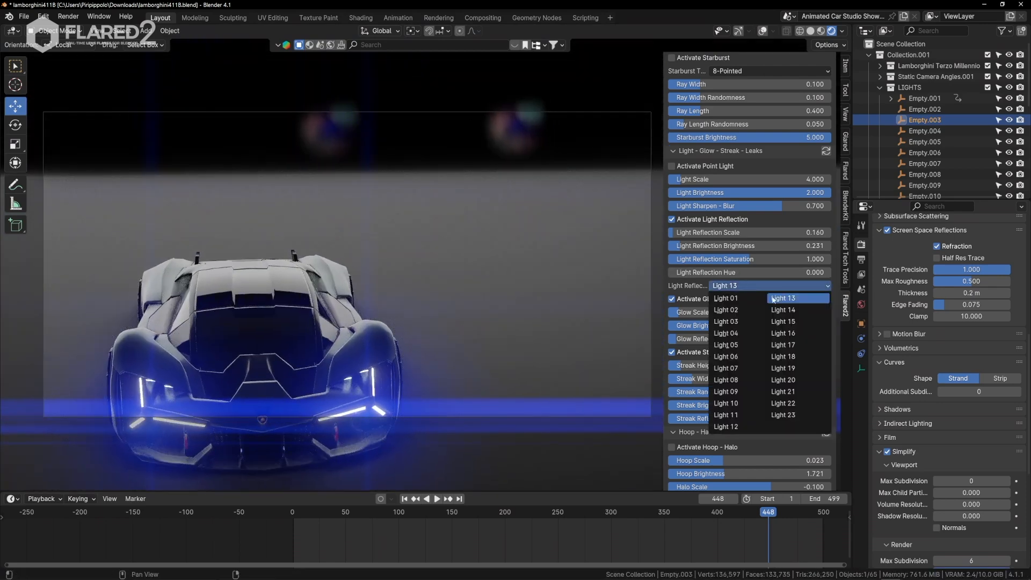
left_click(781, 310)
left_click(765, 285)
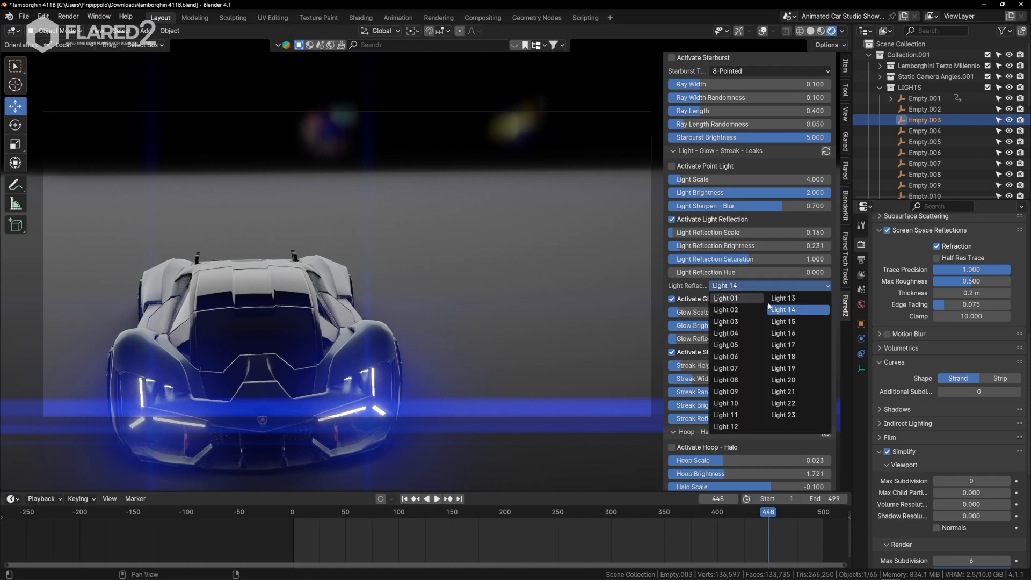
left_click(795, 321)
left_click(773, 285)
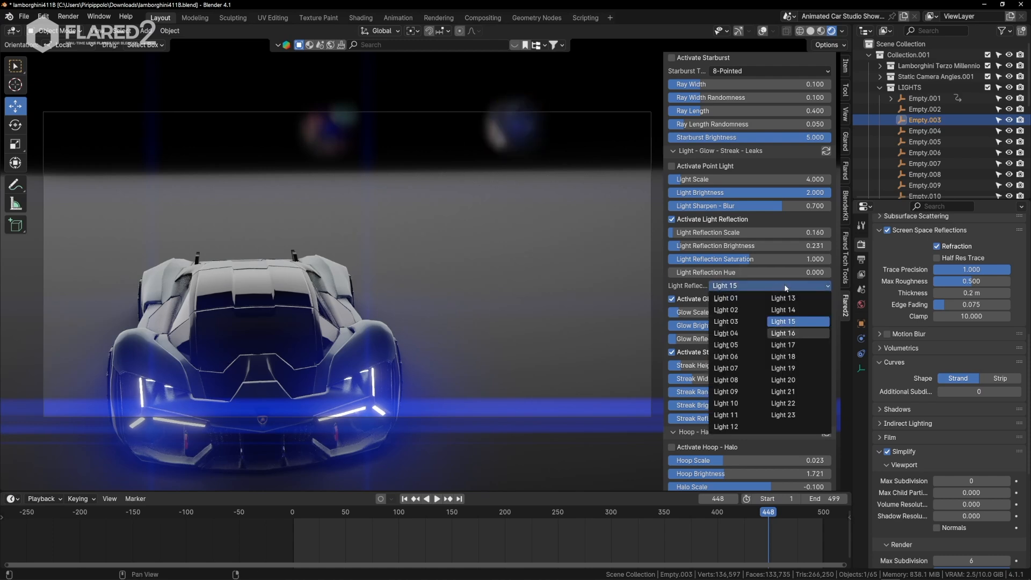
left_click(795, 332)
left_click(782, 286)
left_click(734, 284)
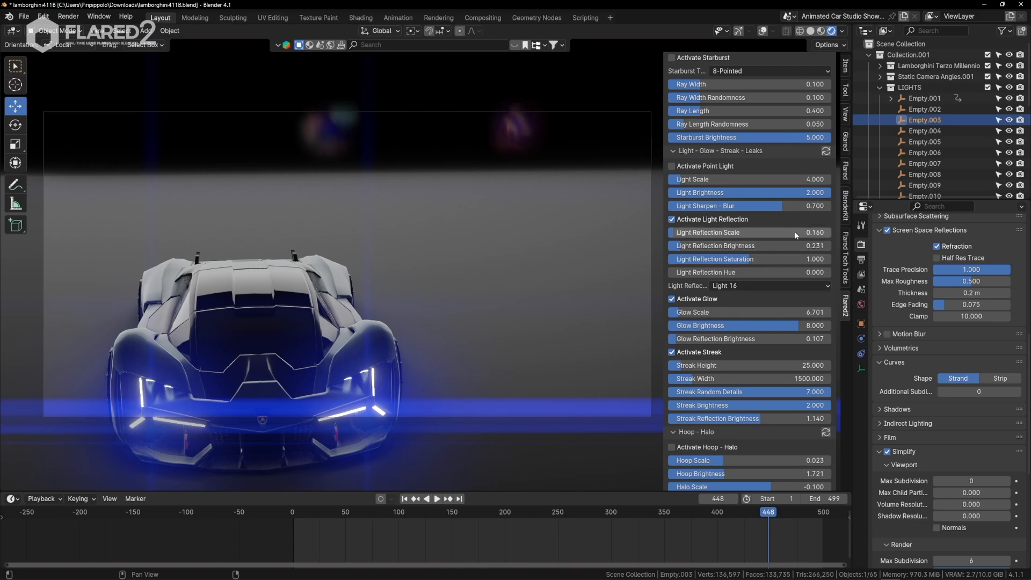
left_click(826, 152)
Set Streak Brightness to 0.737 and Streak Height to 28.686 for the headlight flare.
key("shift+grave")
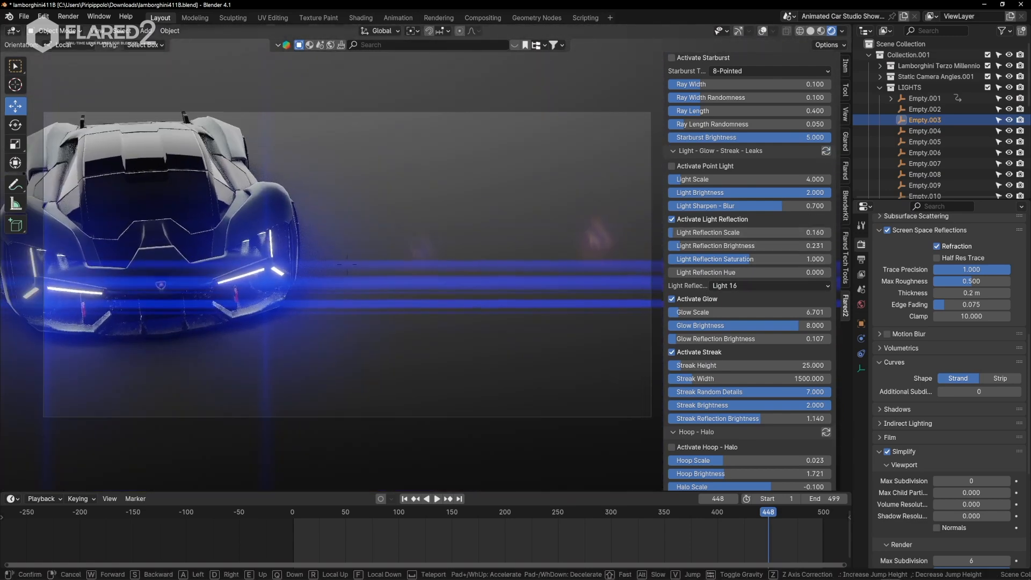
left_click(630, 191)
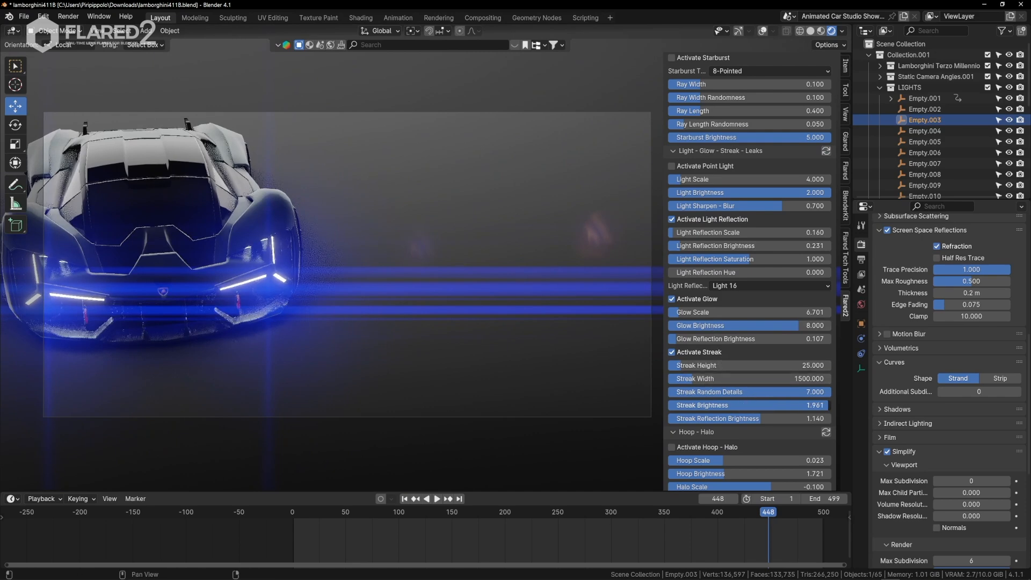
left_click_drag(765, 406, 663, 405)
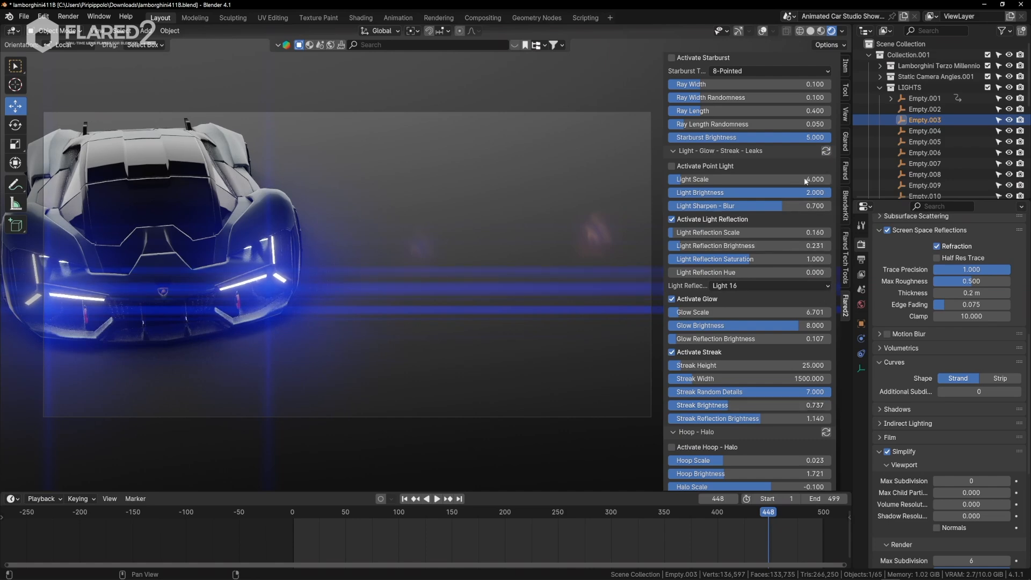
left_click_drag(719, 368, 725, 368)
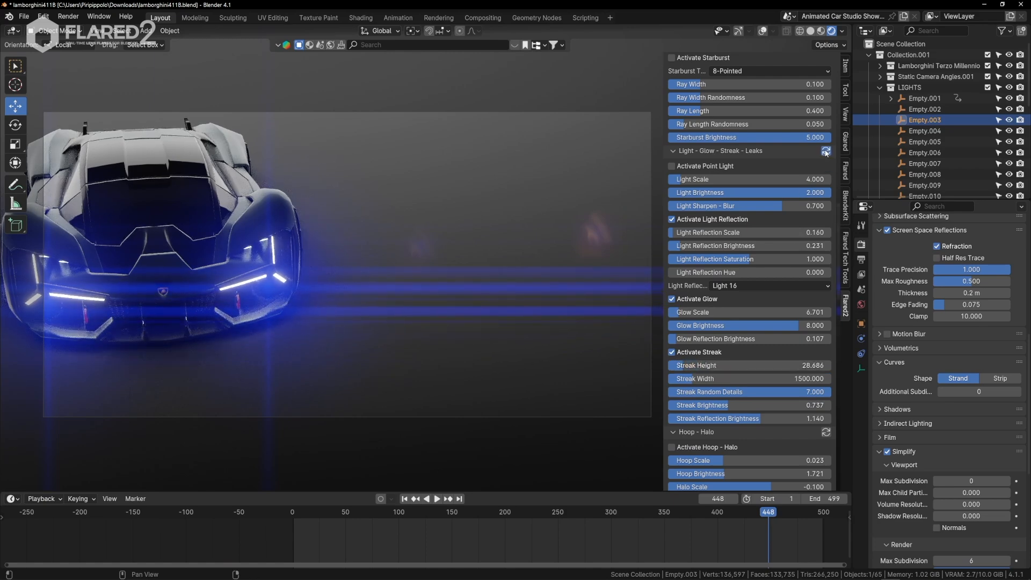
Fly the camera from the car's front around to its side to examine the headlight streaks and reflections.
key("q")
left_click(396, 359)
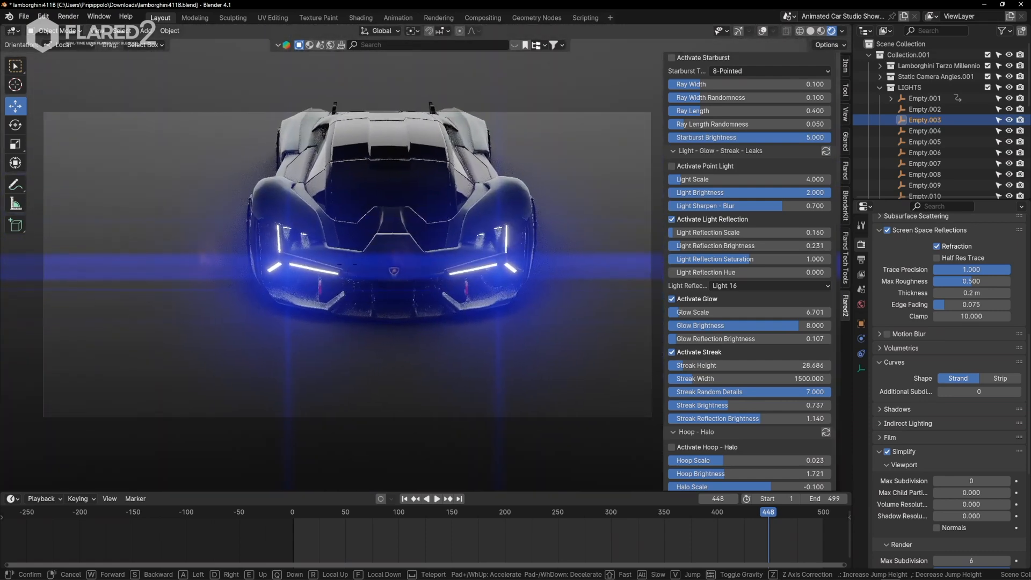
left_click(432, 320)
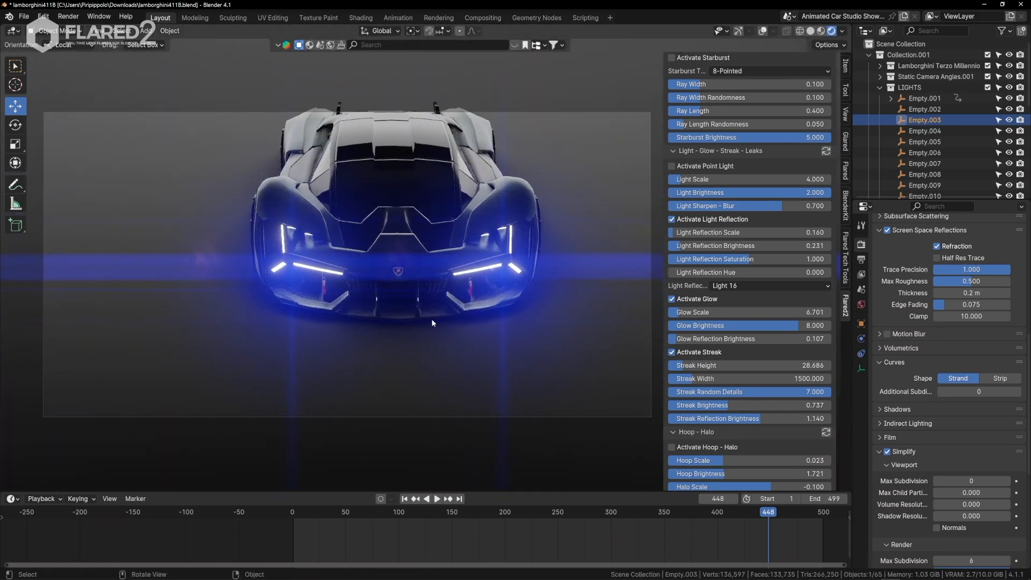
key("q")
left_click(527, 333)
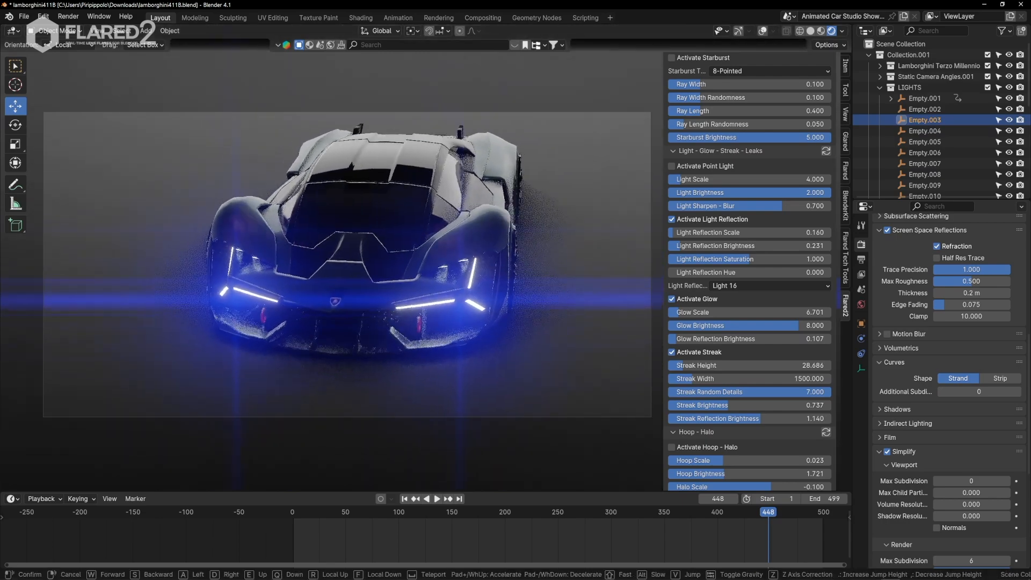
key("d")
key("q")
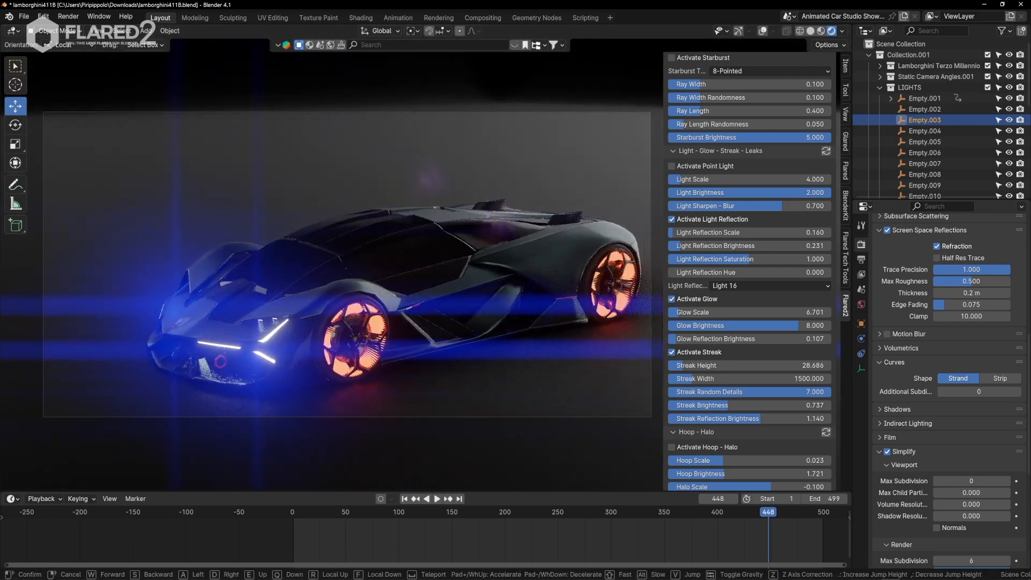
left_click(528, 333)
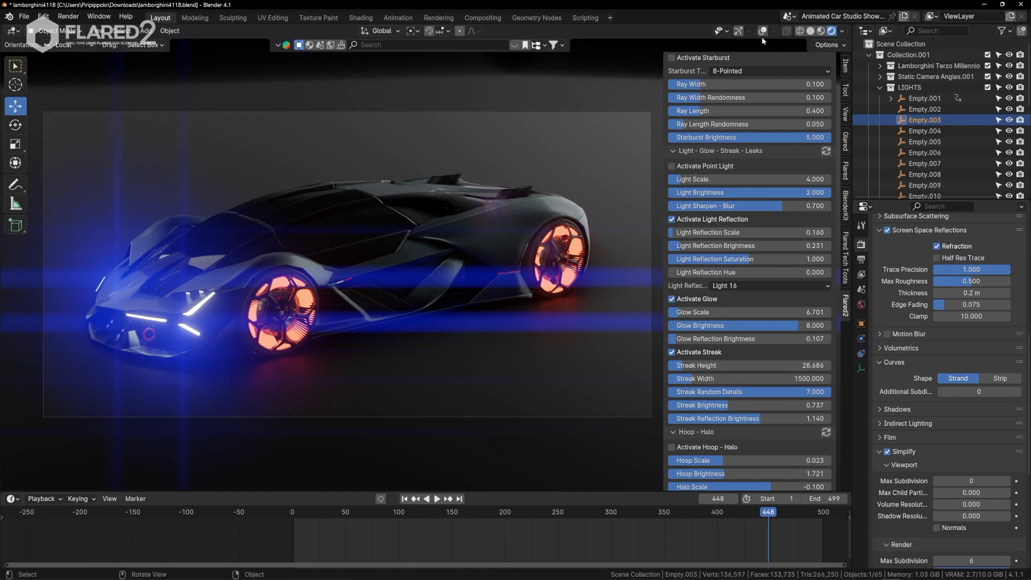
Show the viewport overlays, then deselect and hide both Default_01 headlight flares in the flare list.
key("shift+alt+z")
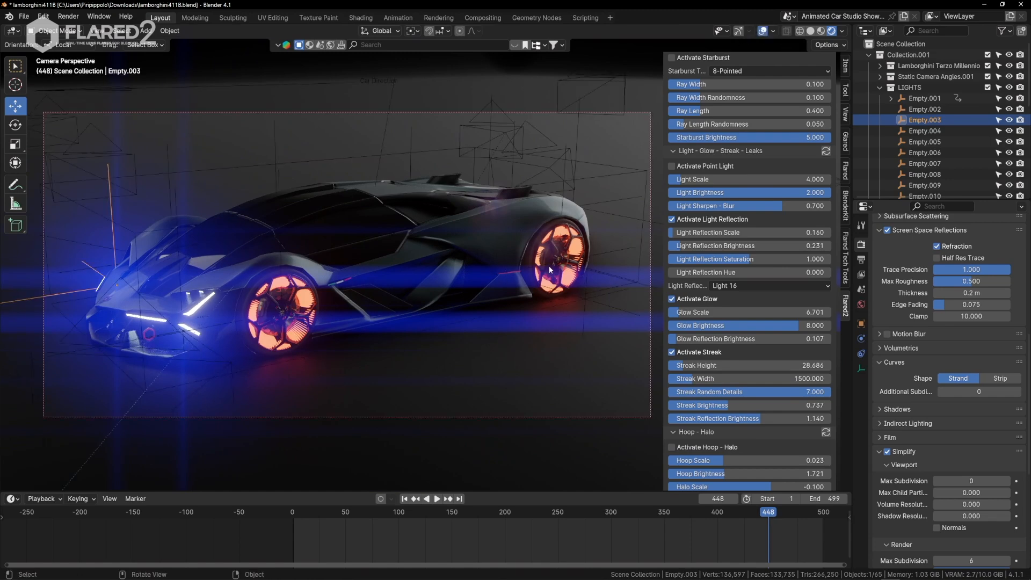
scroll(742, 234, "up", 15)
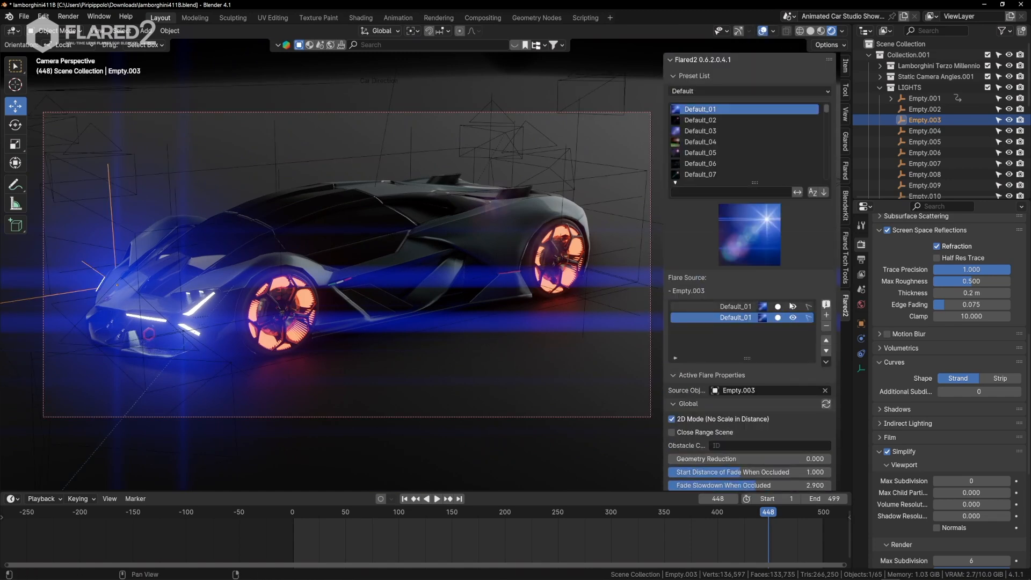
mouse_move(793, 307)
left_mouse_down()
mouse_move(793, 318)
mouse_move(778, 307)
left_mouse_up()
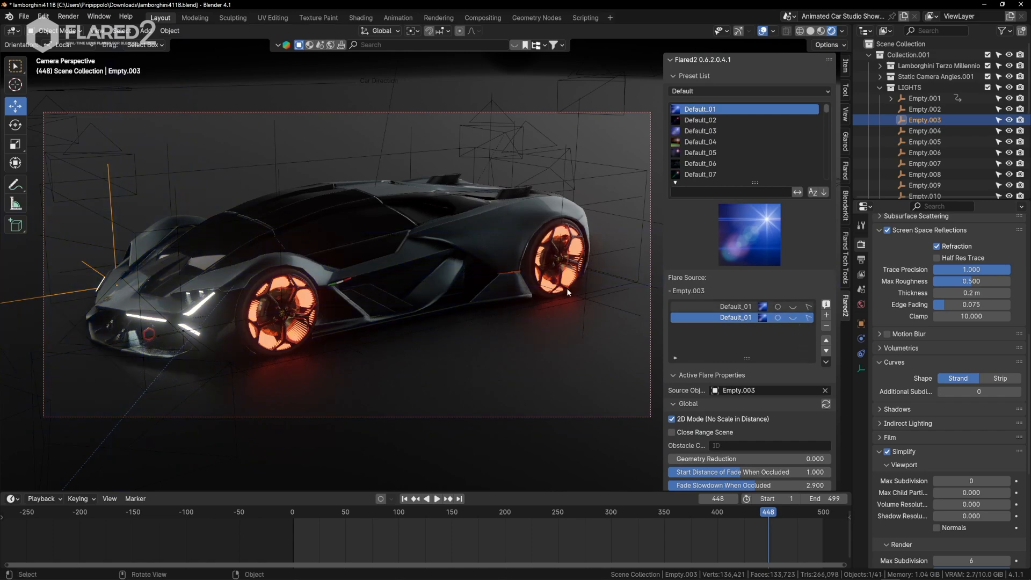
Select the four wheel empties, Empty.004 to Empty.007, and add a Default_10 flare to each.
middle_click_drag(607, 304, 598, 285)
left_click(587, 239)
middle_click_drag(587, 239, 453, 286)
left_click(518, 319, "shift")
left_click(374, 307, "shift")
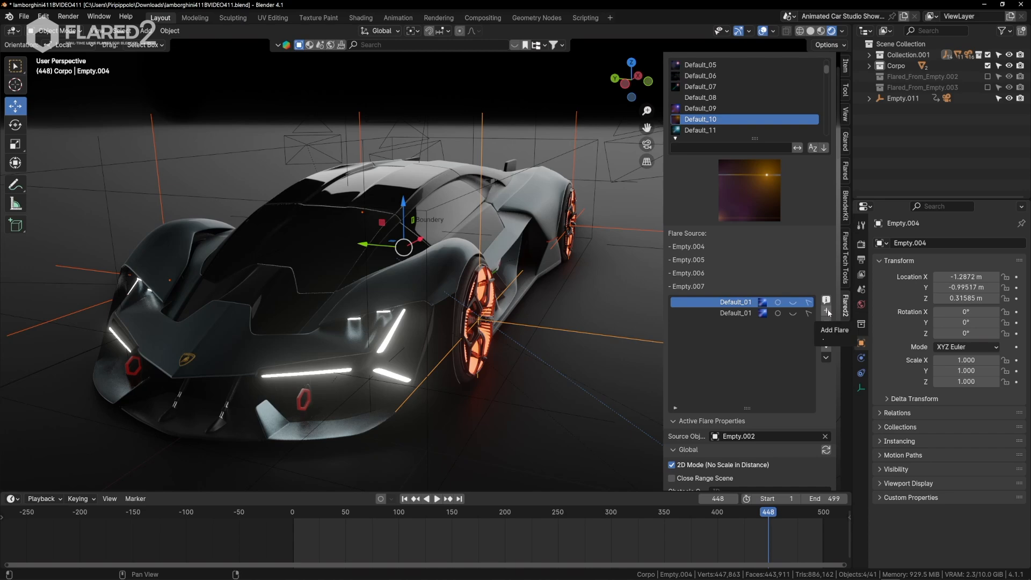
left_click(827, 311)
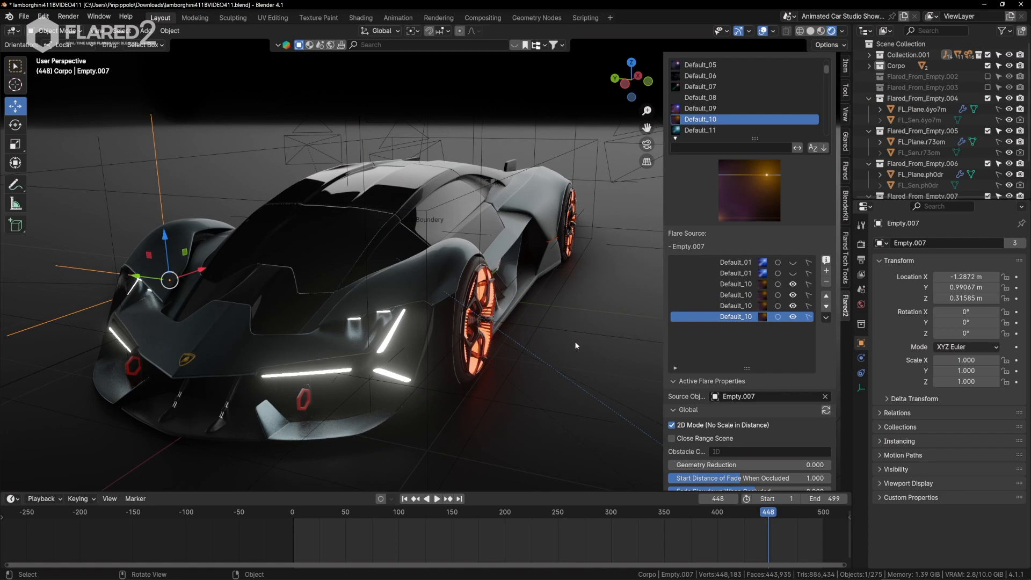
Look through the scene camera and mark all four Default_10 wheel flares for shared editing.
key("KP_0")
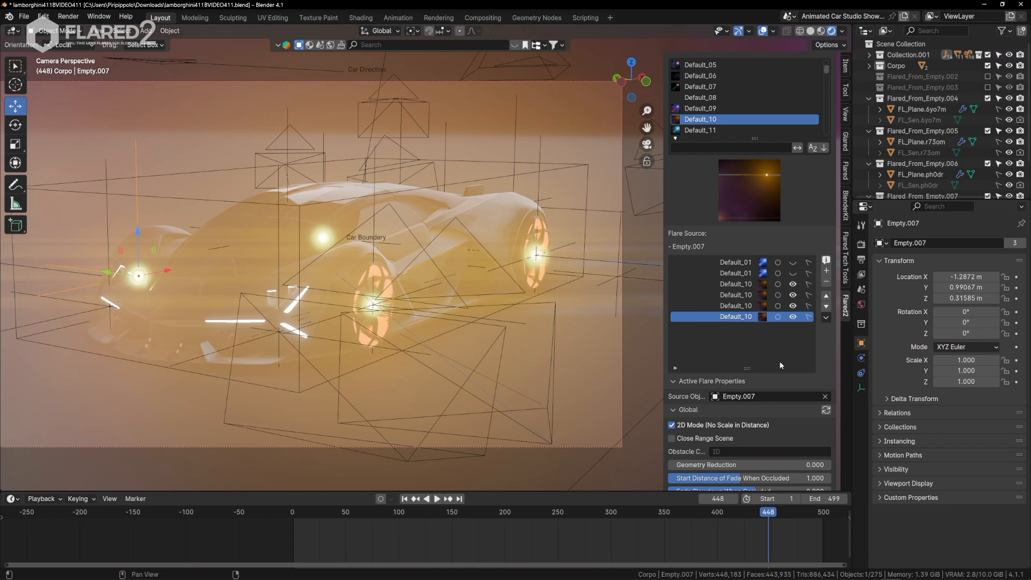
left_click(777, 284)
left_click_drag(779, 289, 777, 321)
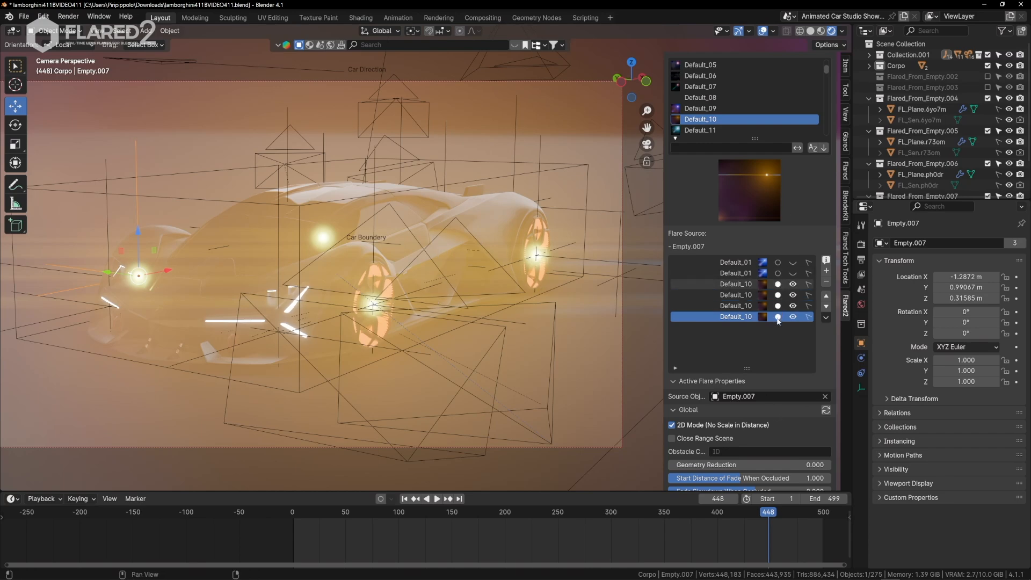
Assign the Corpo collection as the obstacle collection and sync the Global settings to all four wheel flares.
scroll(475, 290, "up", 1)
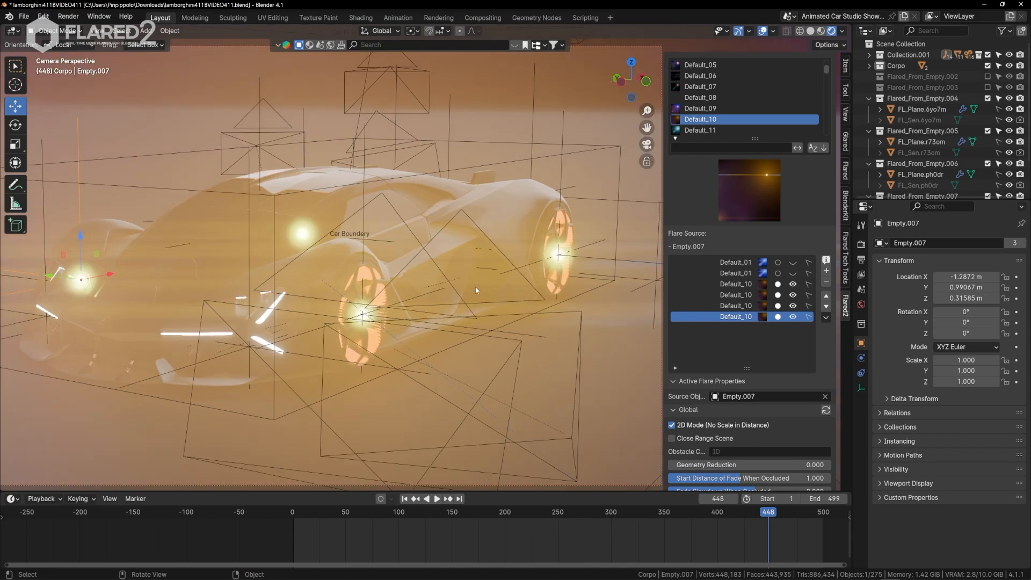
scroll(475, 290, "down", 1)
scroll(723, 442, "down", 1)
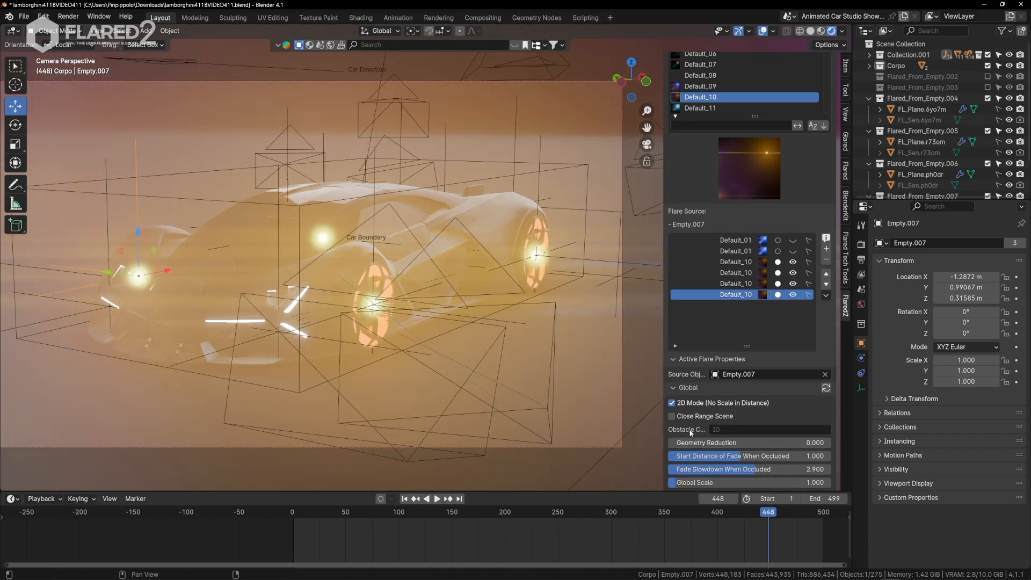
left_click(709, 430)
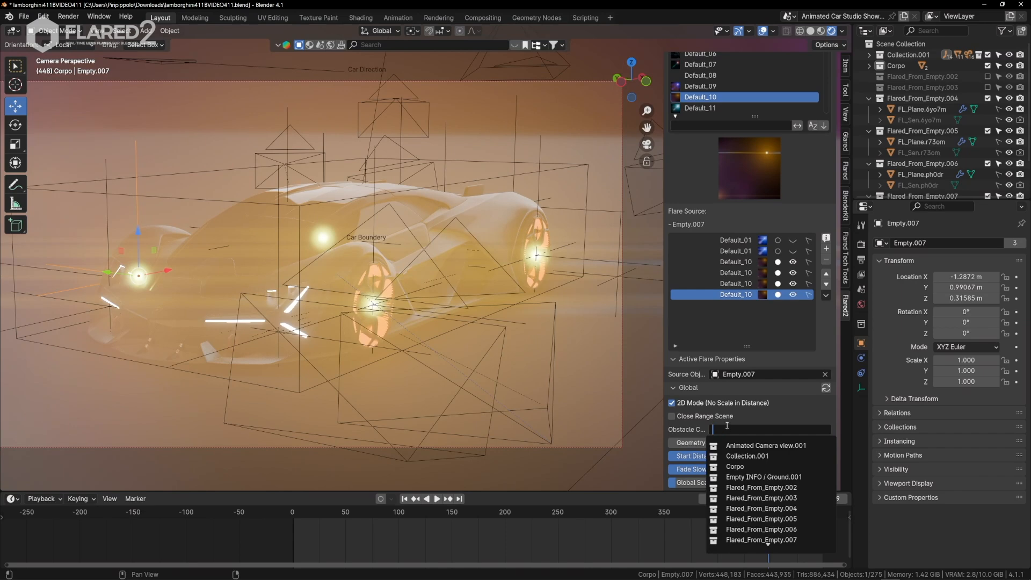
left_click(740, 468)
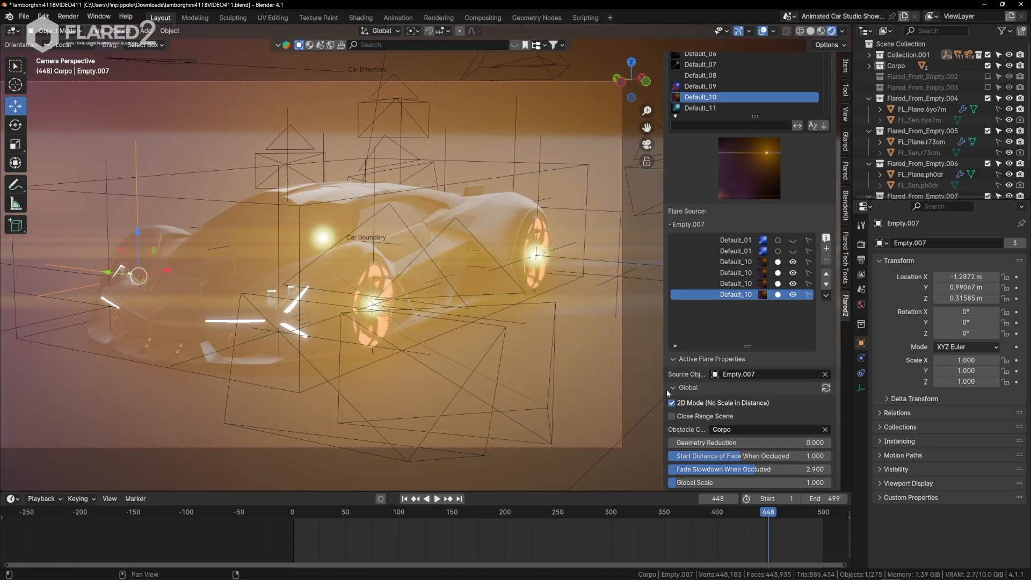
left_click(826, 387)
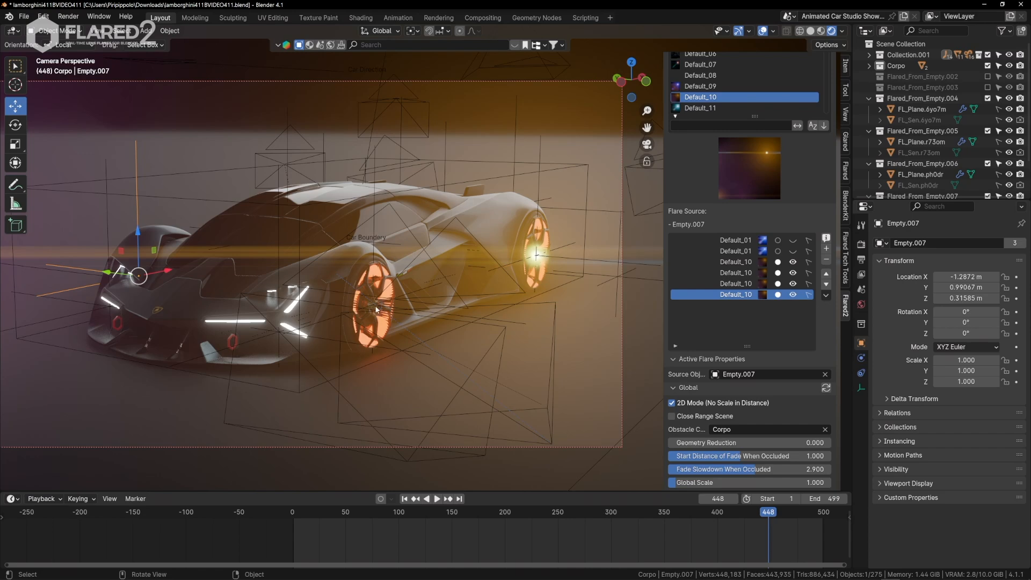
Walk the camera around the car to examine how the wheel flares behave when the bodywork occludes them.
key("q")
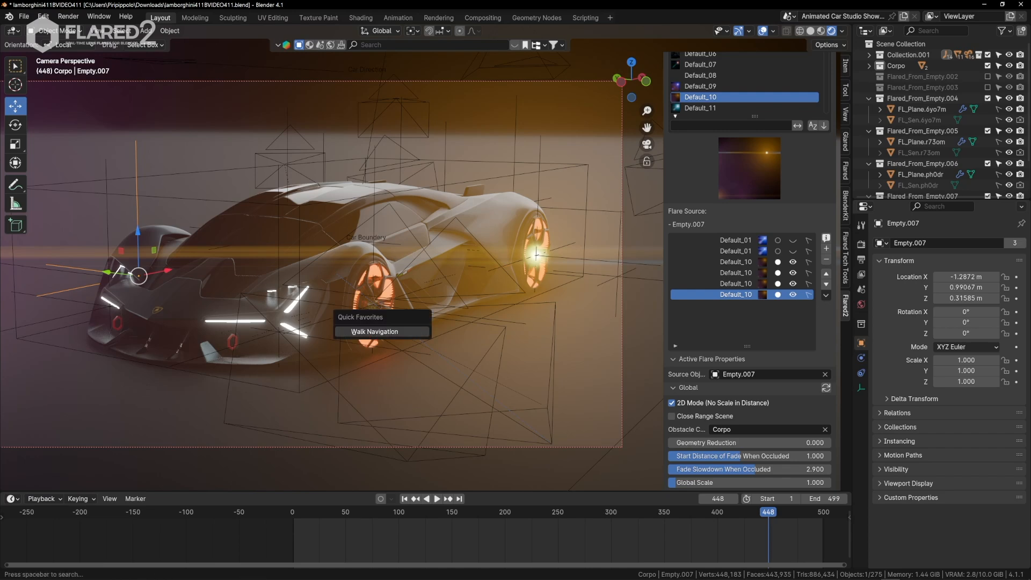
left_click(413, 332)
key("d")
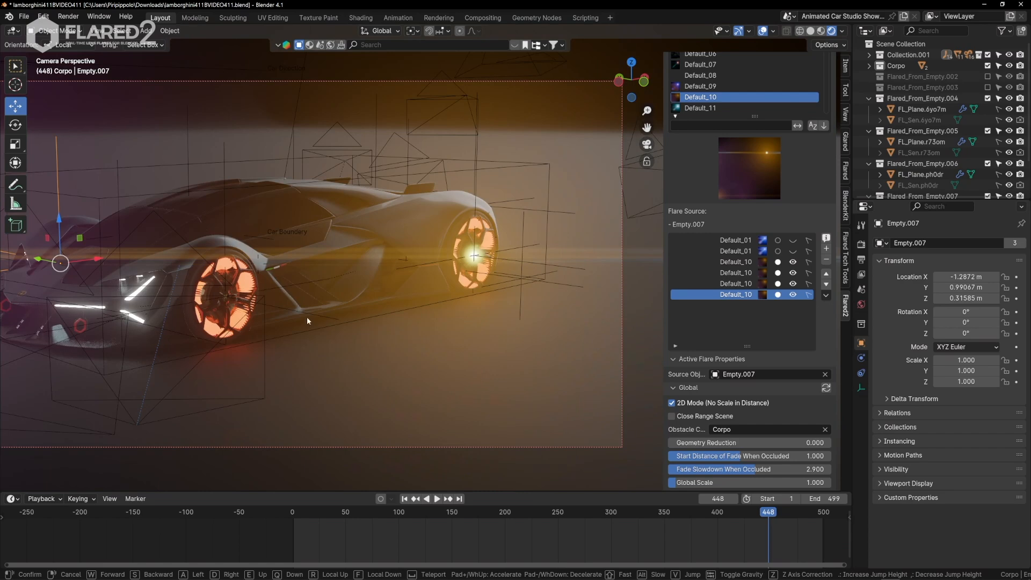
left_click(307, 321)
key("q")
left_click(378, 334)
key("a")
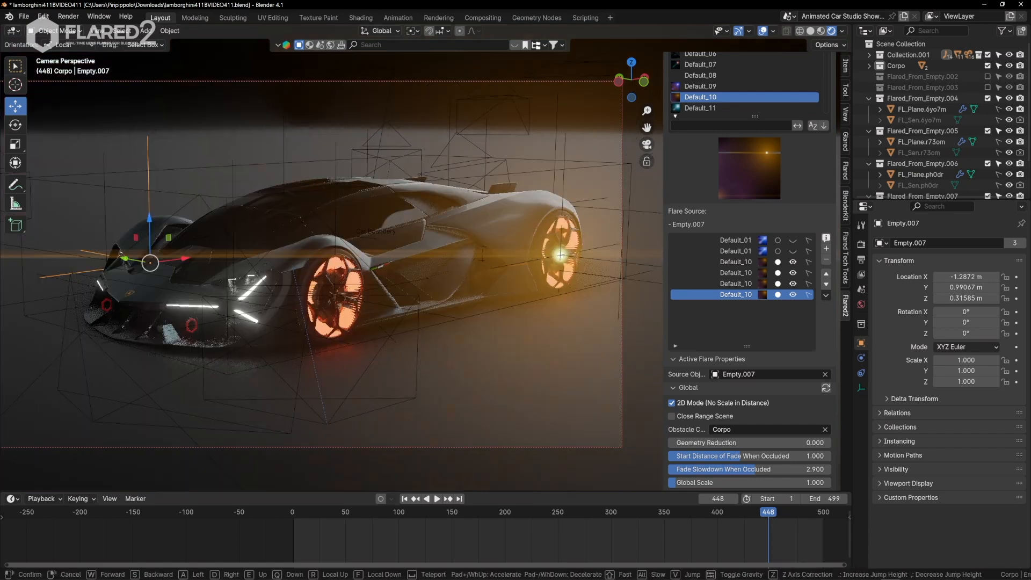
key("a")
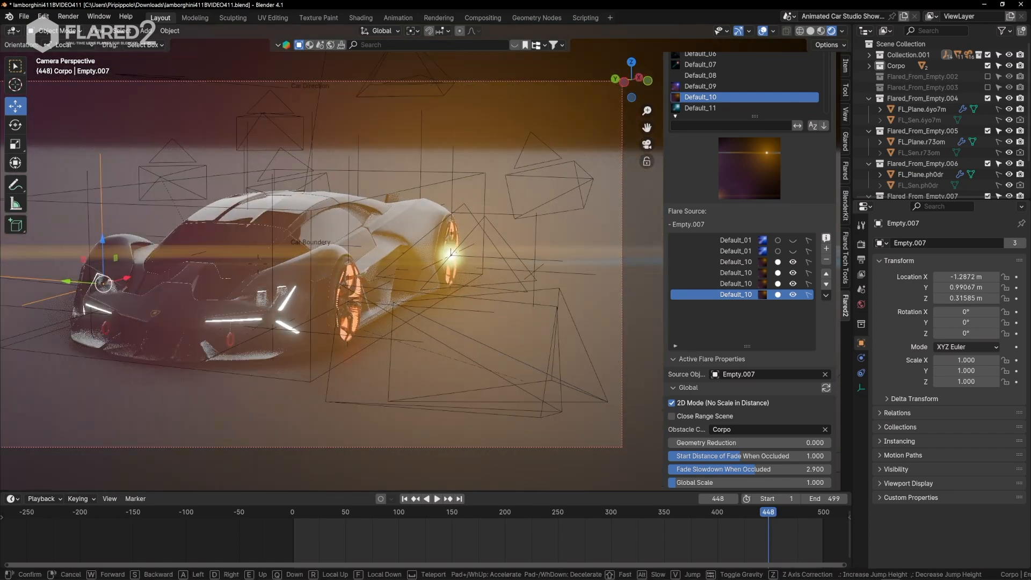
key("a")
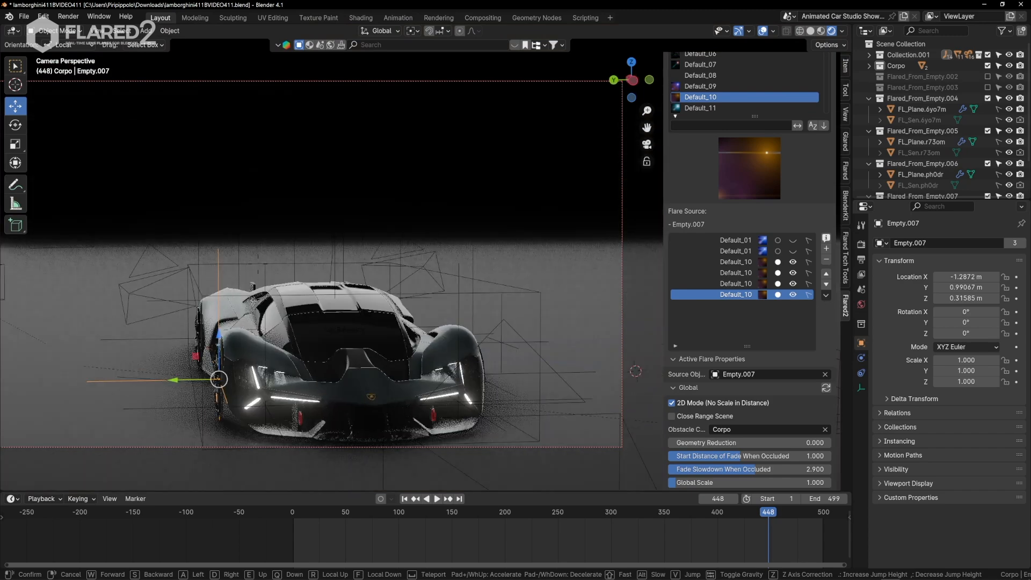
key("a")
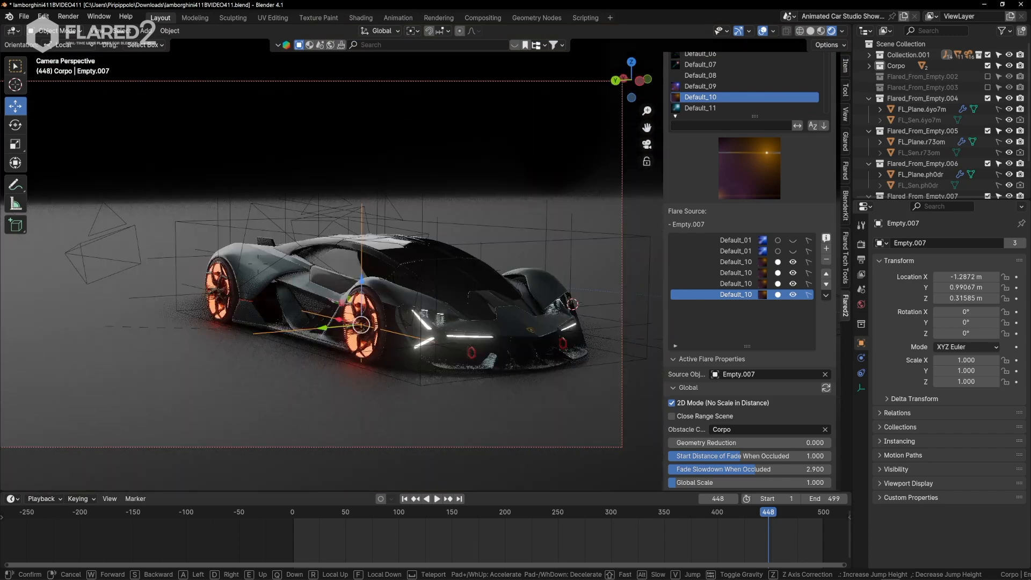
key("a")
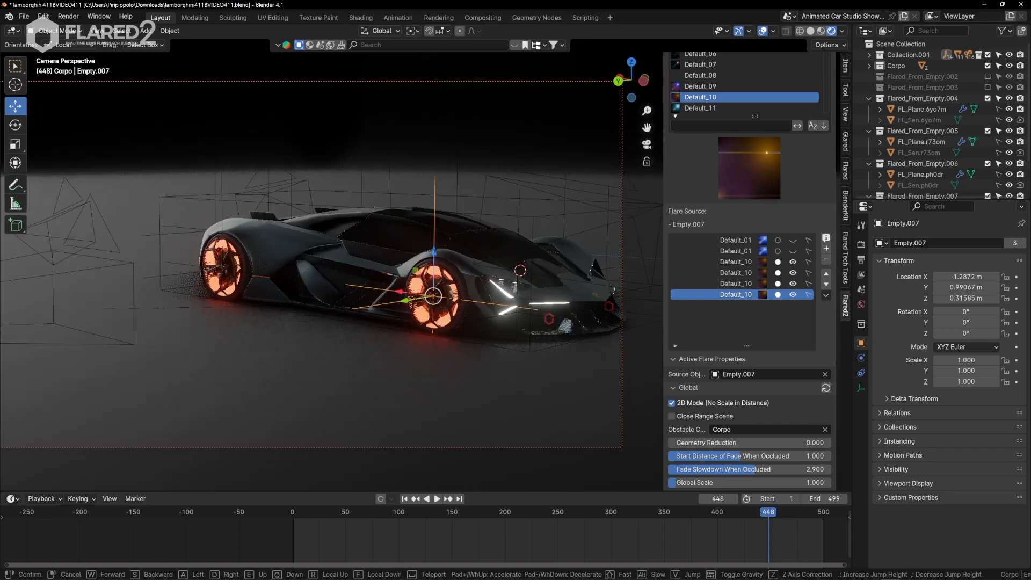
left_click(379, 336)
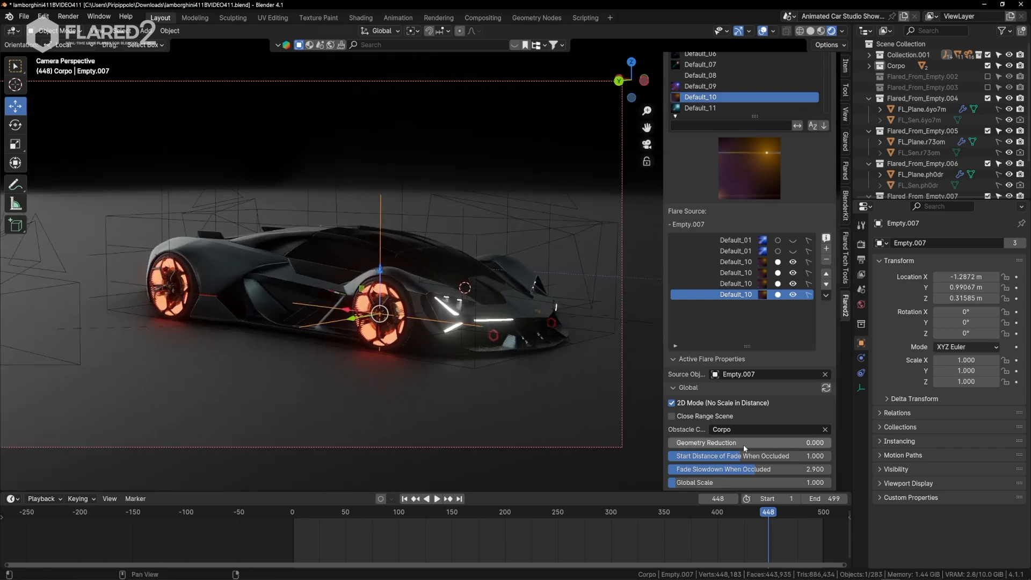
Set Start Distance of Fade When Occluded to 2 and Fade Slowdown to 5, sync the Global settings, and check the wheel flares from several angles.
left_click_drag(815, 469, 813, 469)
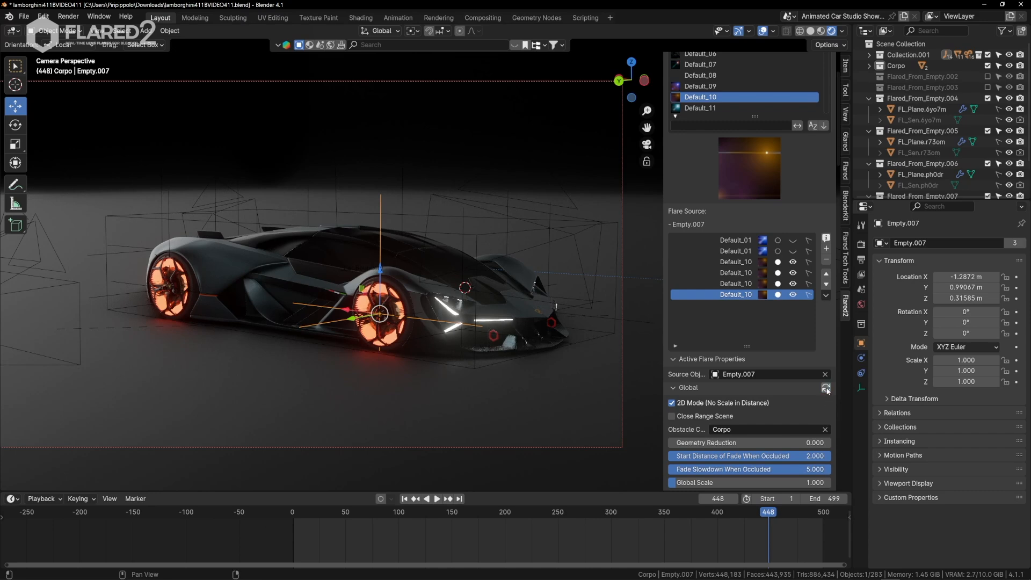
left_click(433, 351)
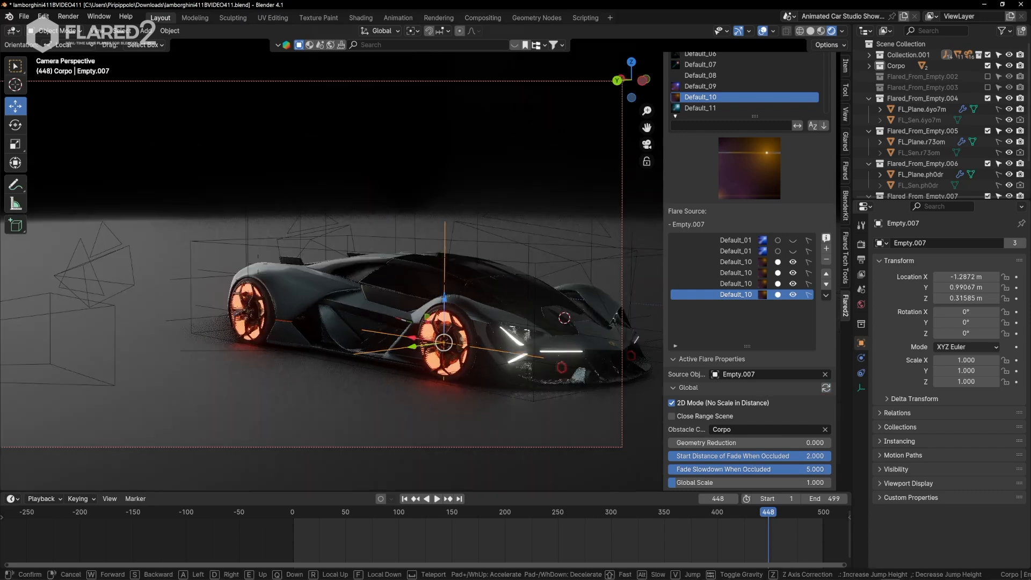
key("d")
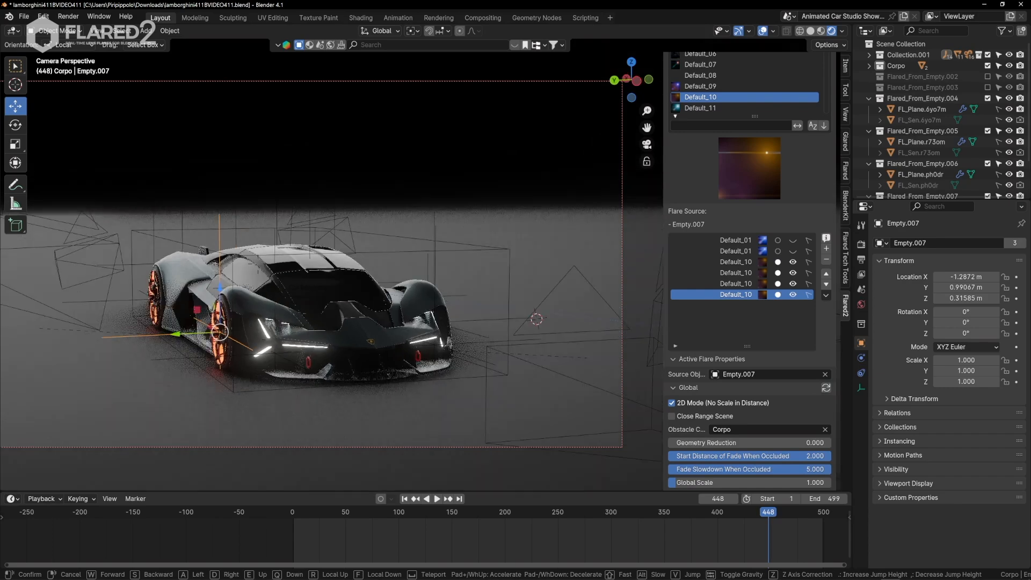
key("d")
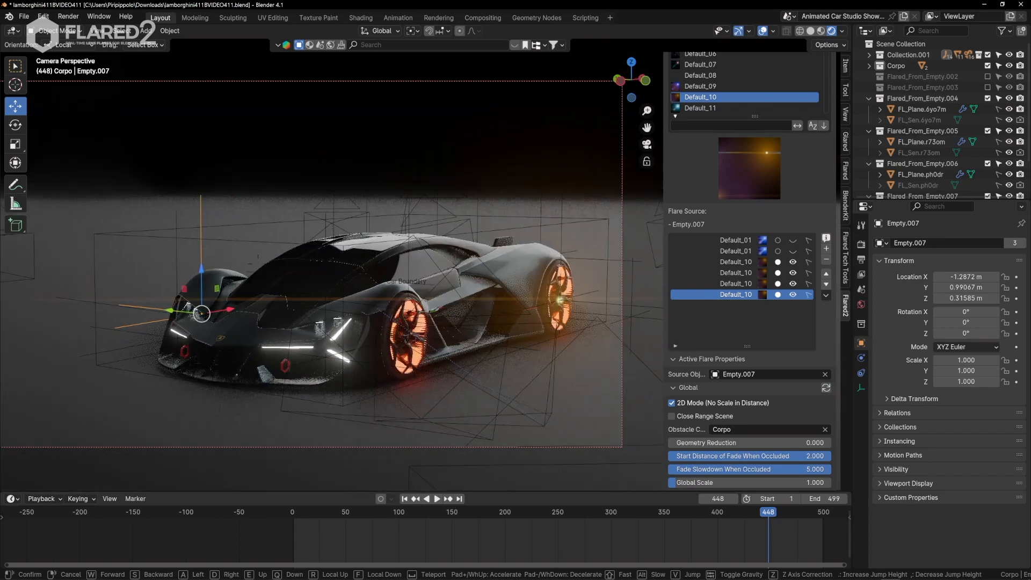
key("d")
key("d")
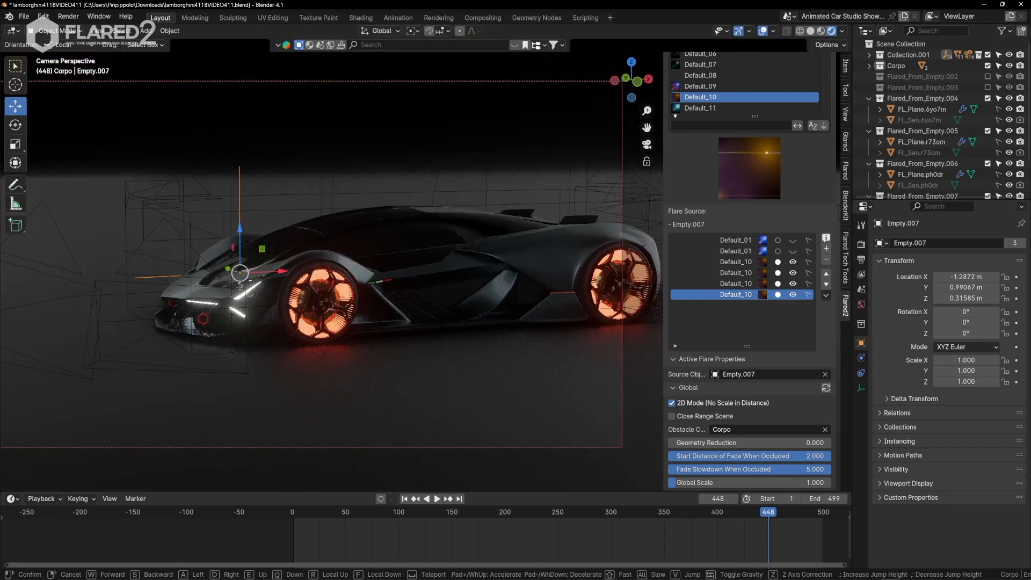
key("a")
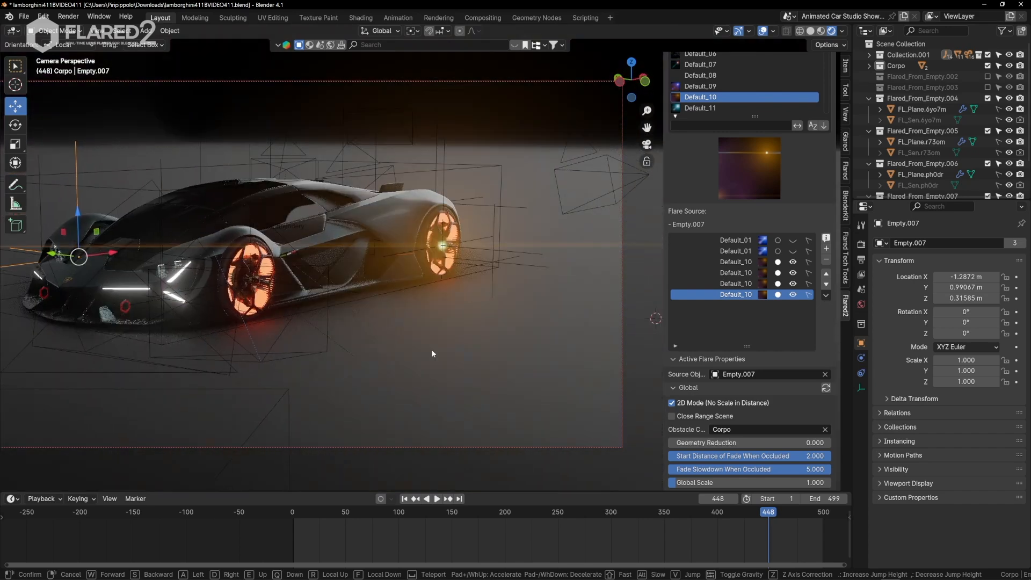
left_click(456, 356)
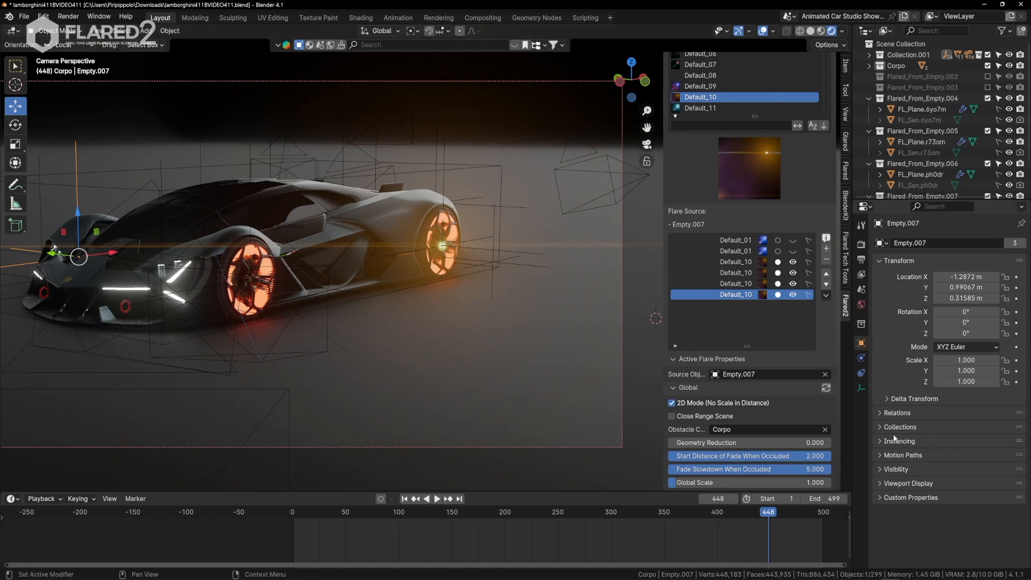
Set Geometry Reduction to 0.05 and sync the Global settings to all four wheel flares.
scroll(796, 414, "down", 4)
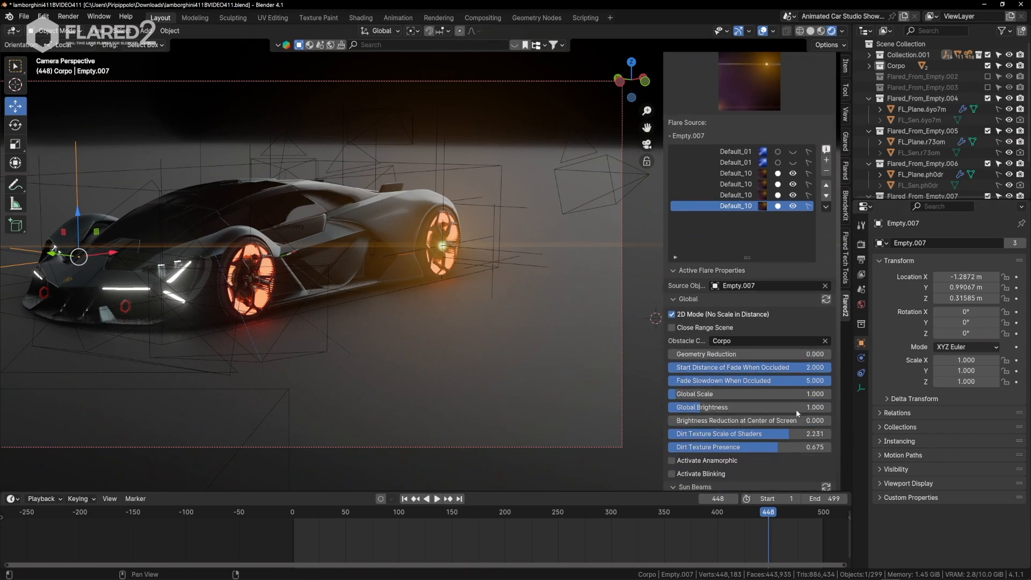
left_click(800, 355)
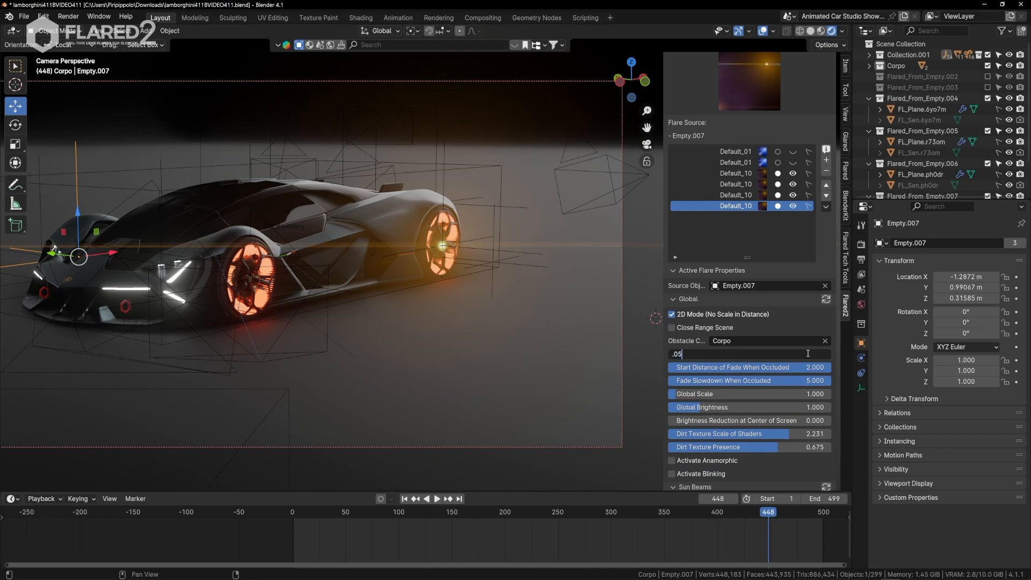
type(".05")
key("Return")
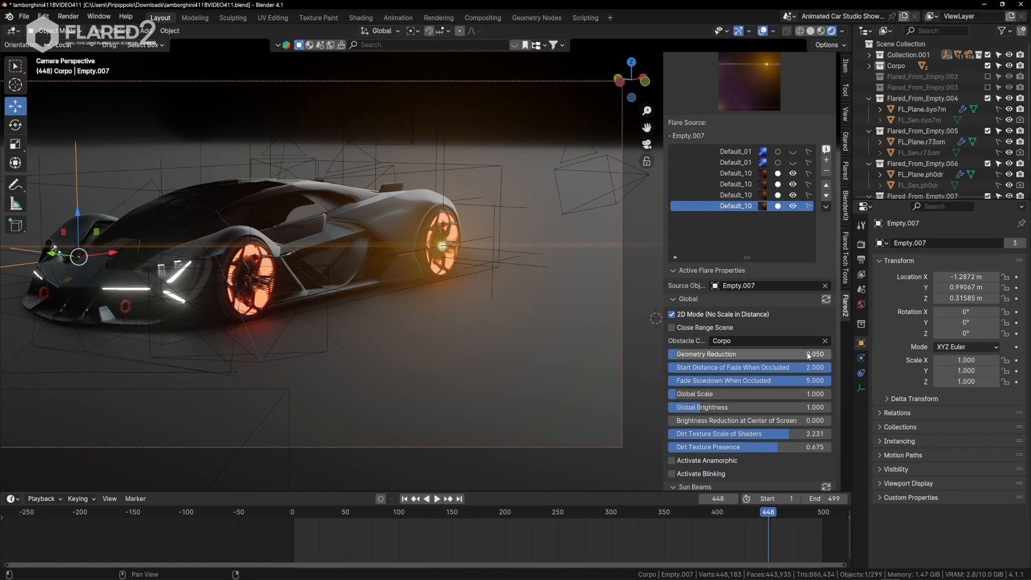
left_click(826, 300)
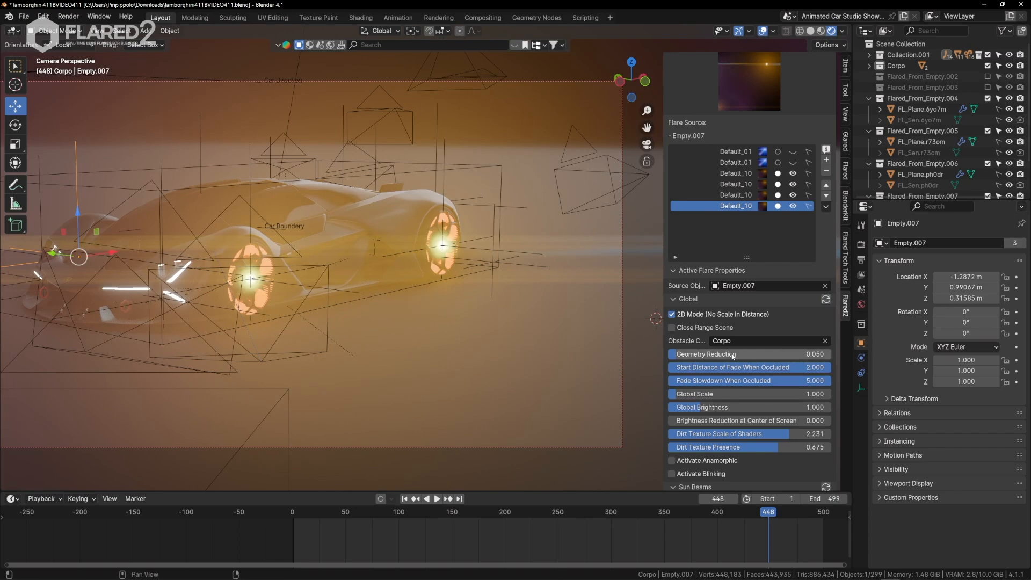
Walk the camera across the car's front and side to examine wheel flare occlusion with the reduced obstacle geometry.
key("q")
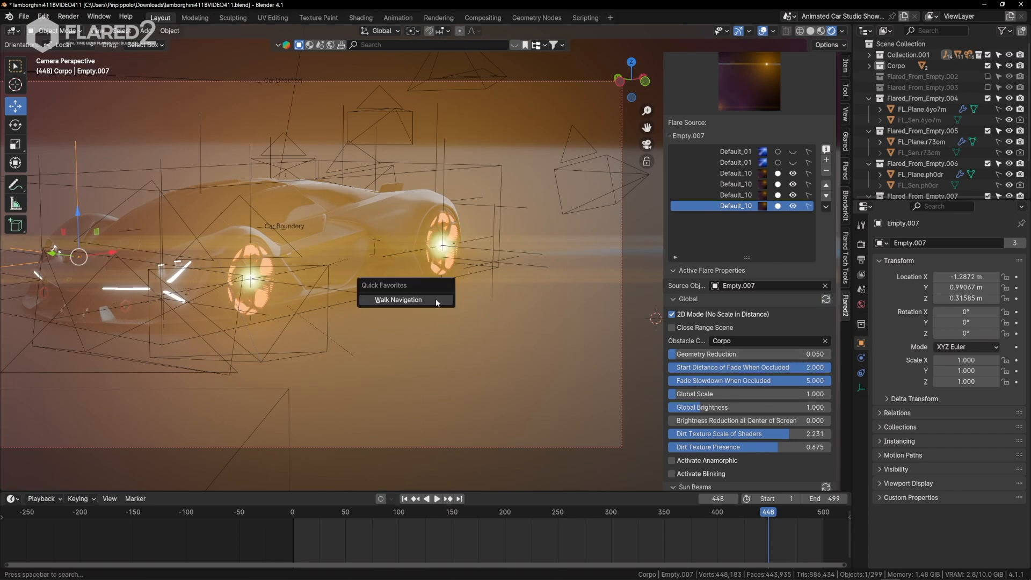
left_click(436, 299)
key("a")
key("a")
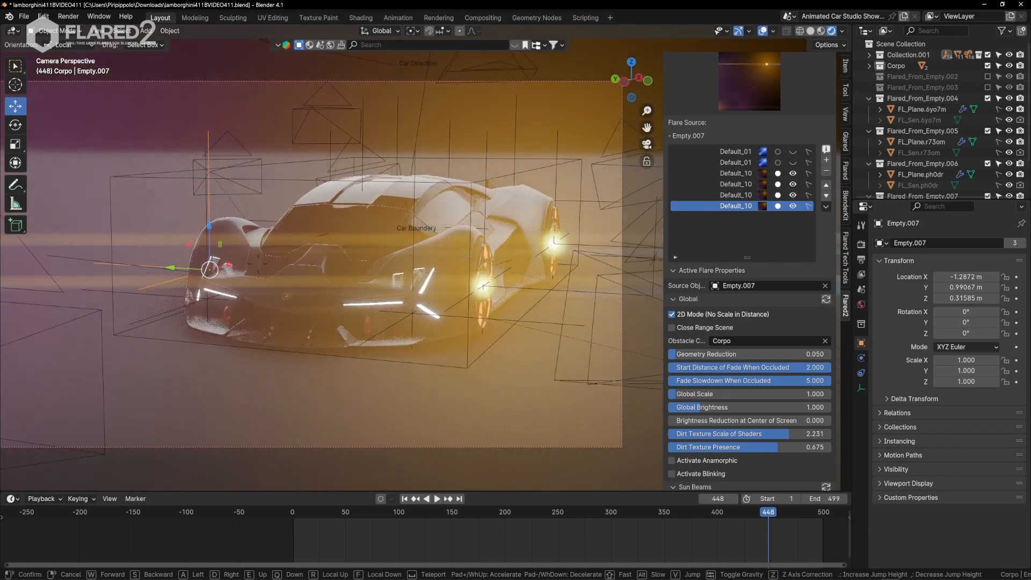
key("a")
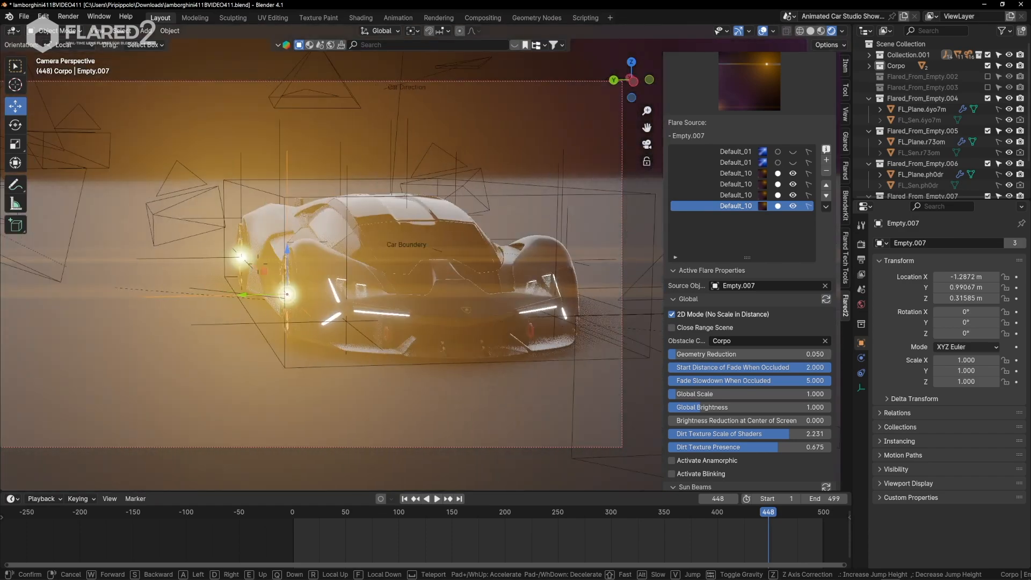
key("a")
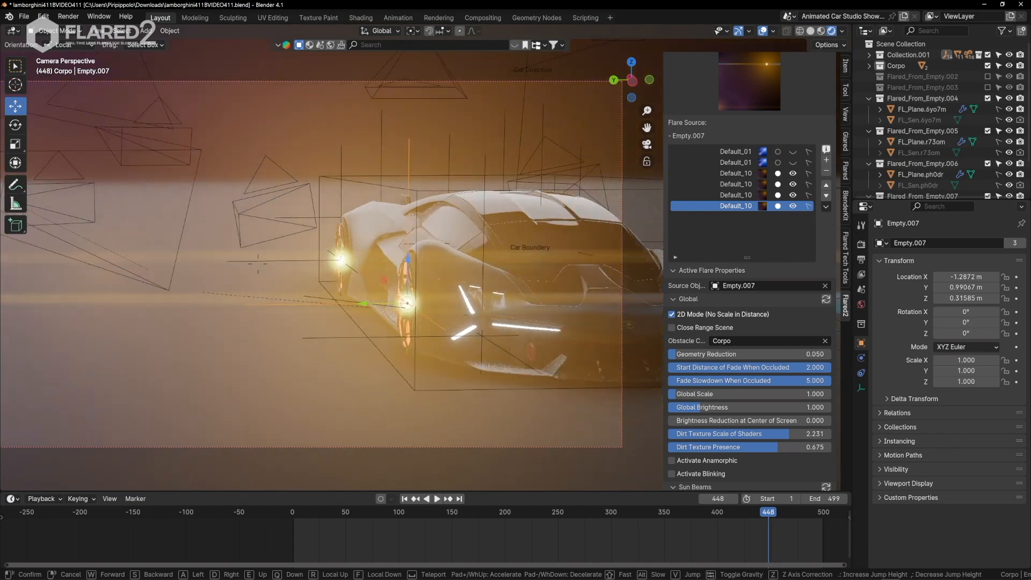
key("d")
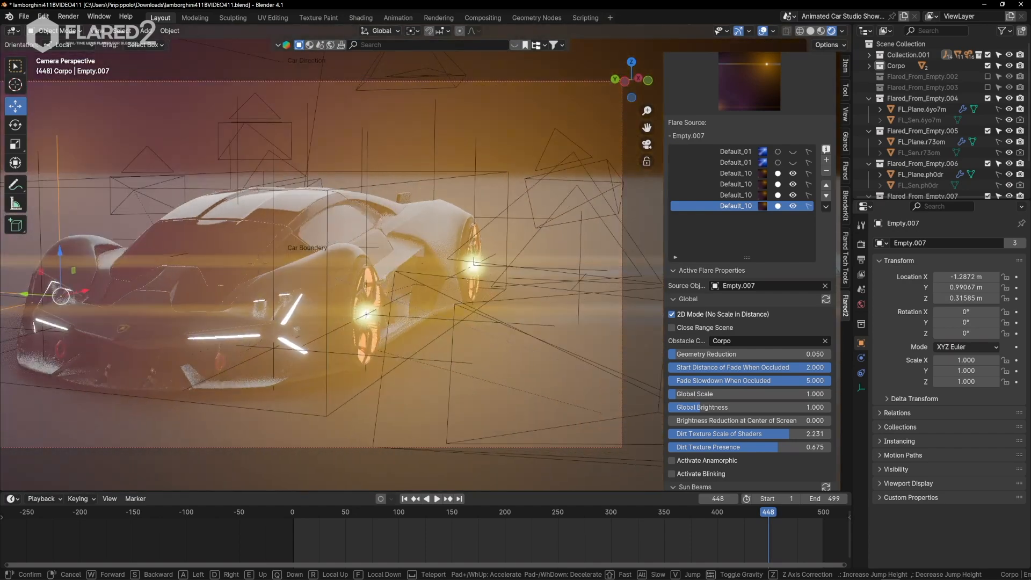
key("w")
left_click(491, 272)
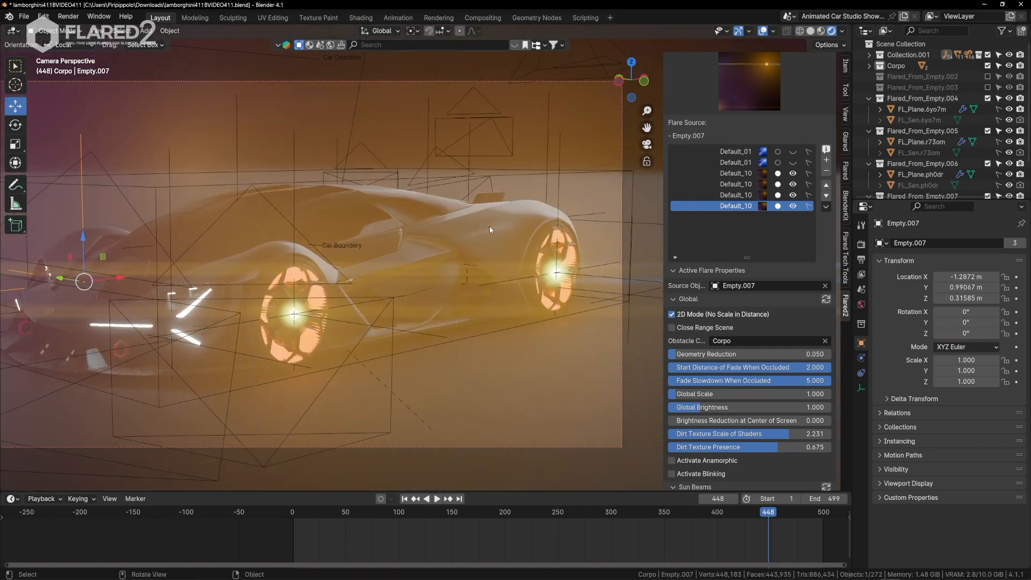
Select the car body mesh, mainPart, and walk around it to compare its shape with the wheel flare occlusion.
left_click(479, 269)
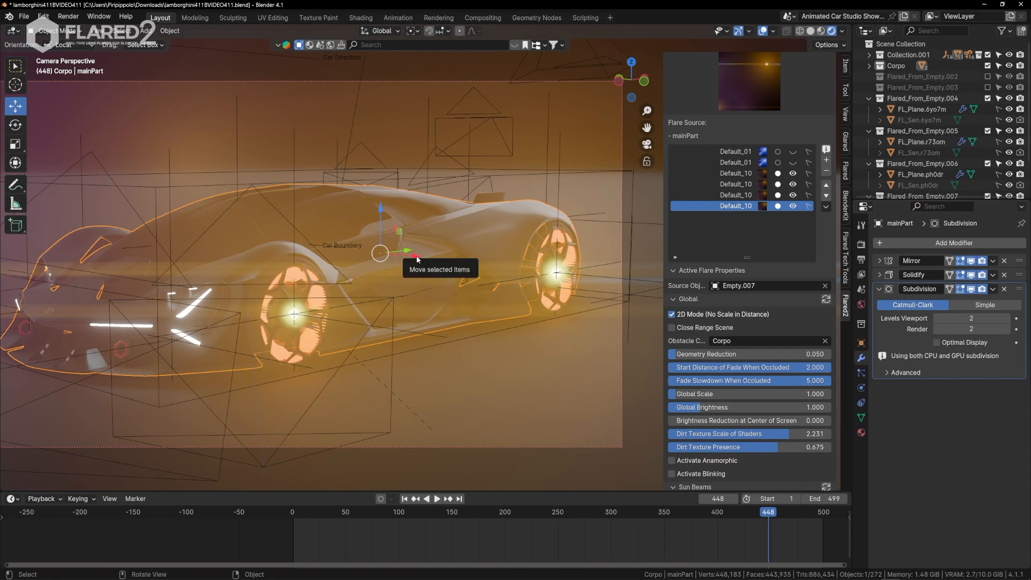
key("q")
left_click(461, 327)
key("a")
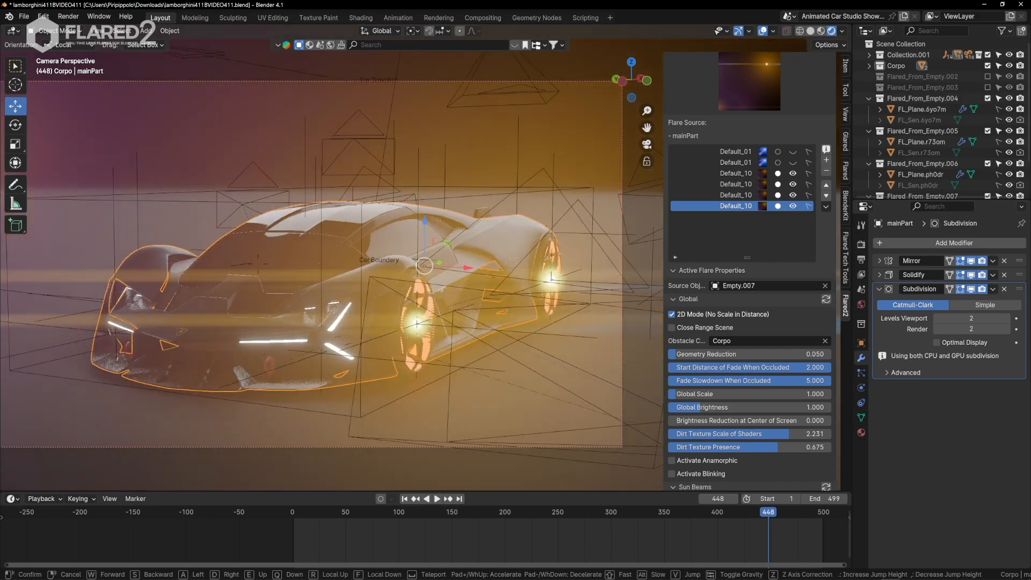
key("a")
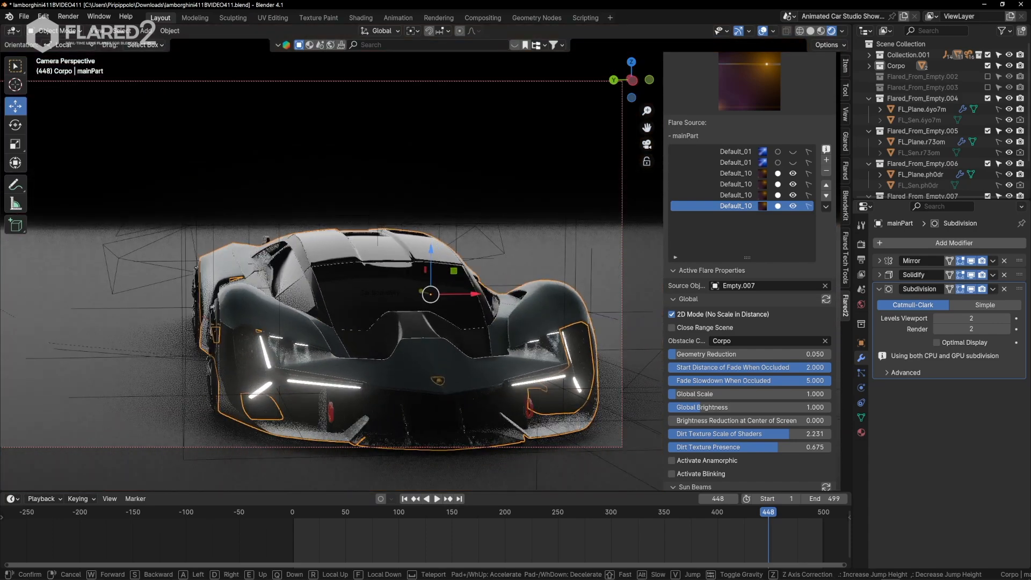
key("d")
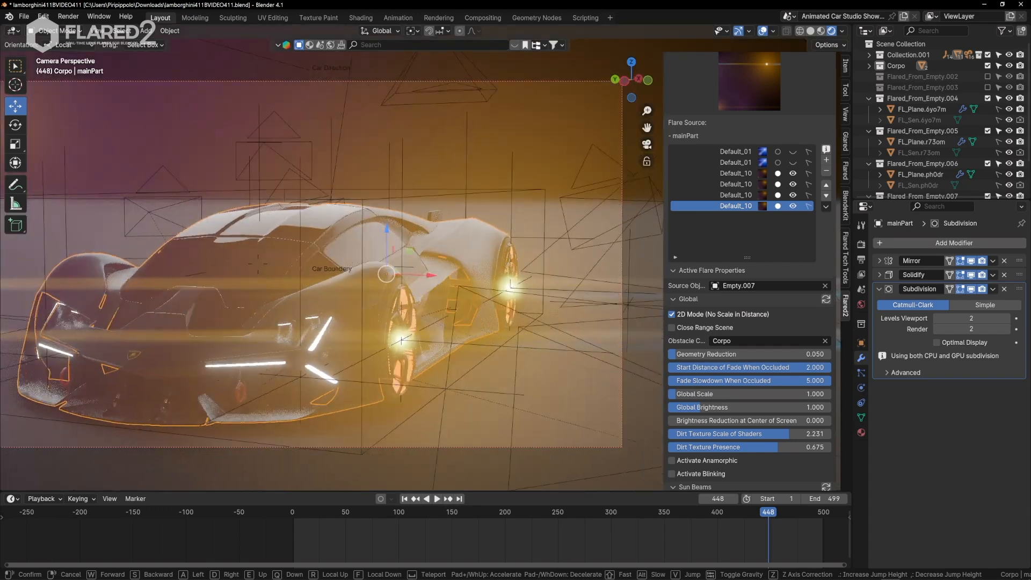
key("d")
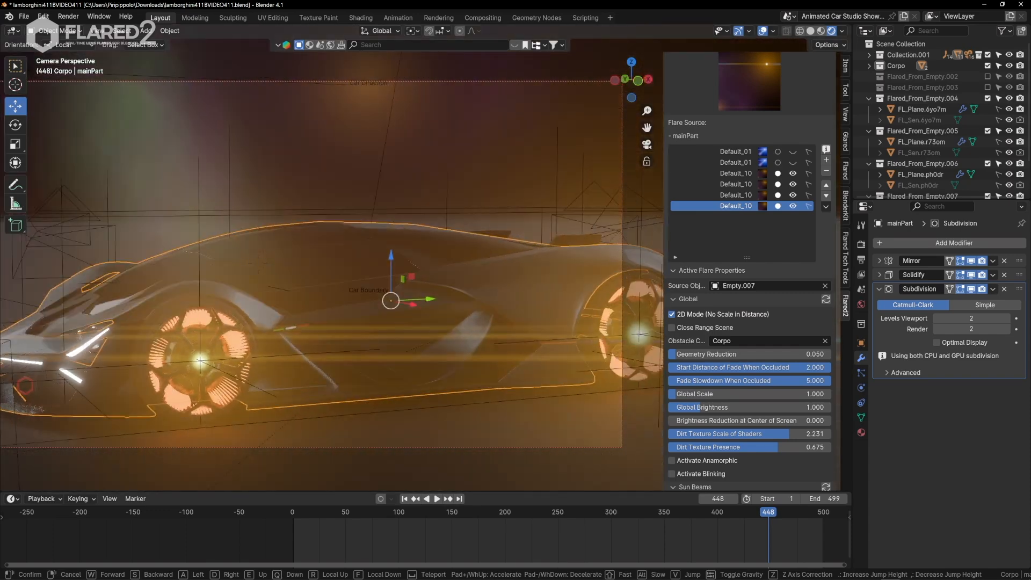
key("d")
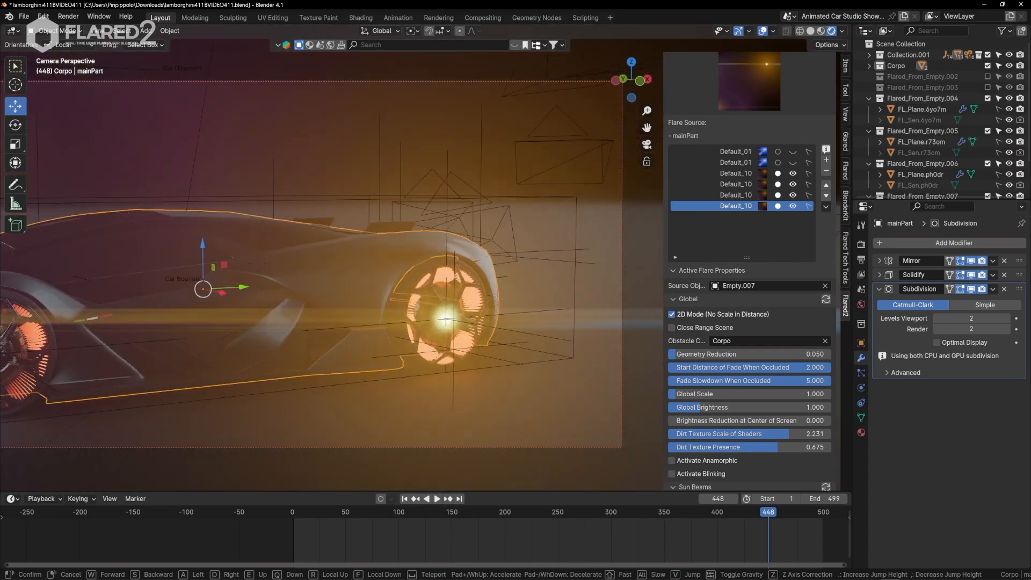
key("Escape")
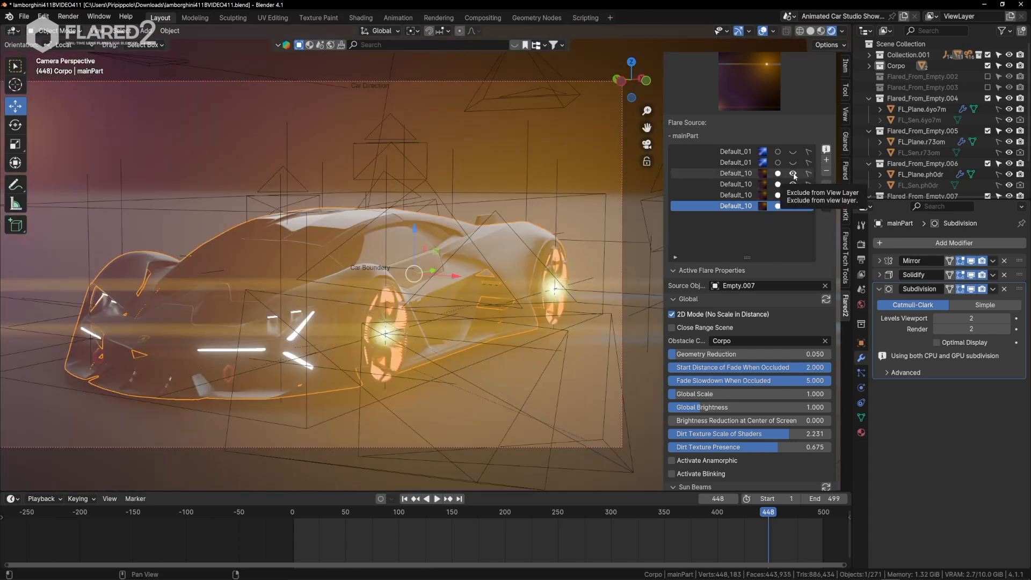
Hide all four Default_10 wheel flares in the flare list and reframe the camera on the car's front and side.
left_click(793, 174)
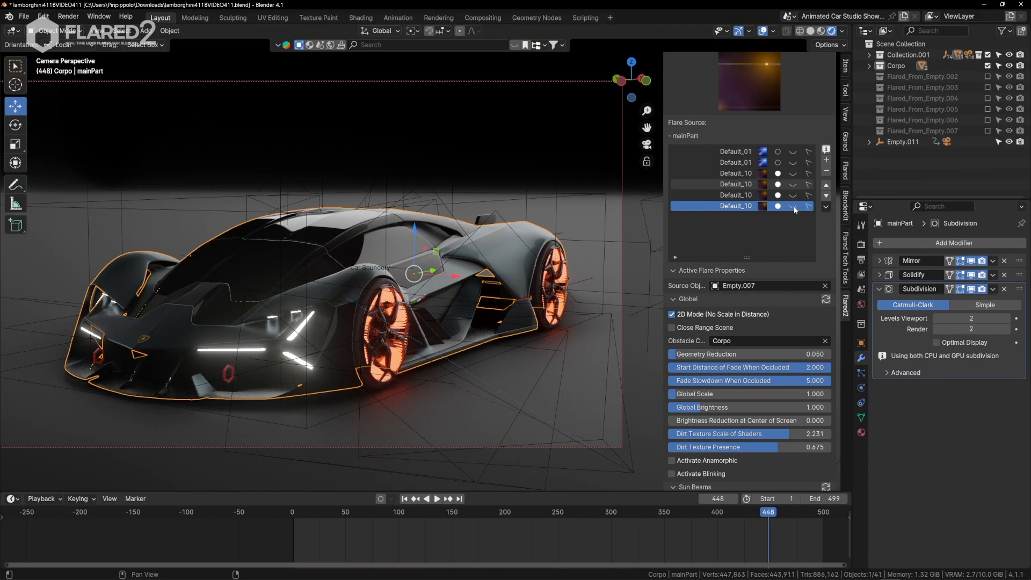
left_click(409, 349)
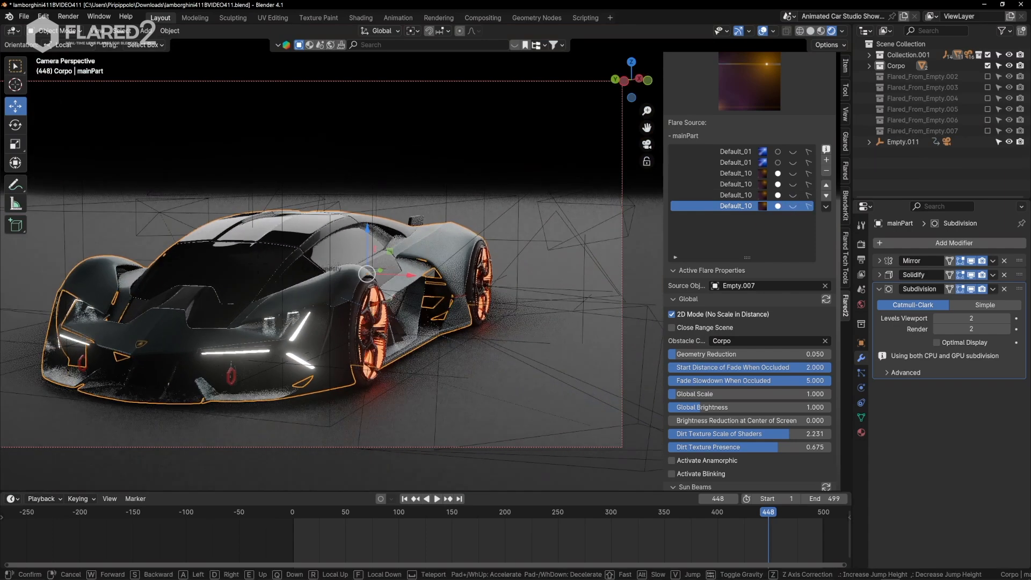
left_click(403, 287)
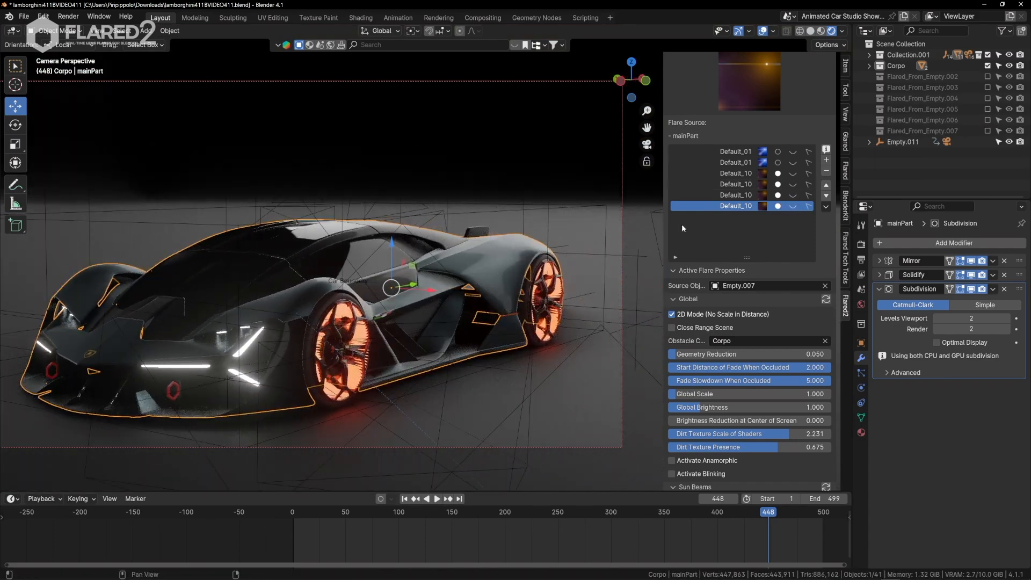
Make all four Default_10 wheel flares visible again in the flare list and reframe the camera on the car's front and side.
left_click(793, 173)
key("q")
left_click(445, 338)
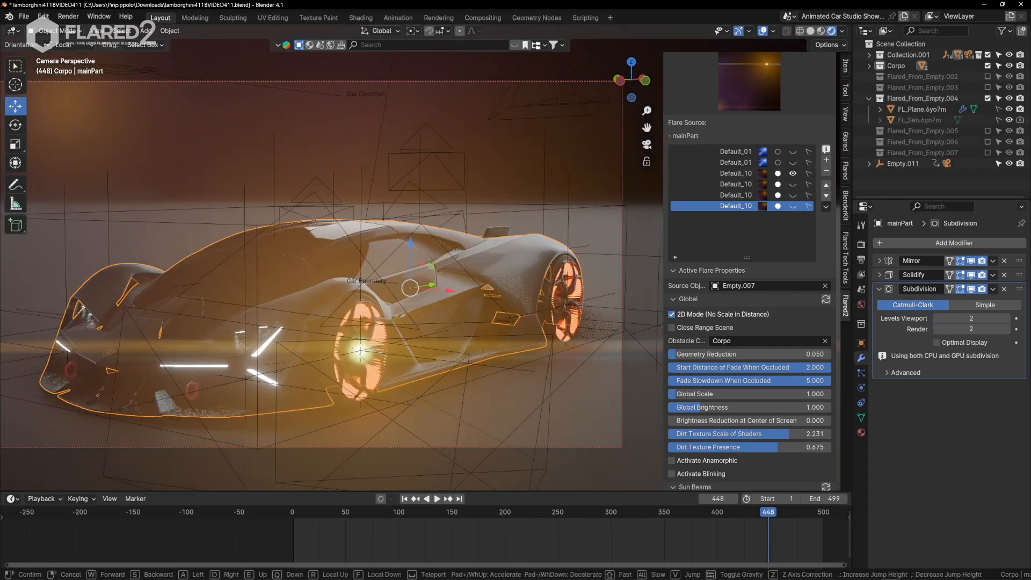
key("a")
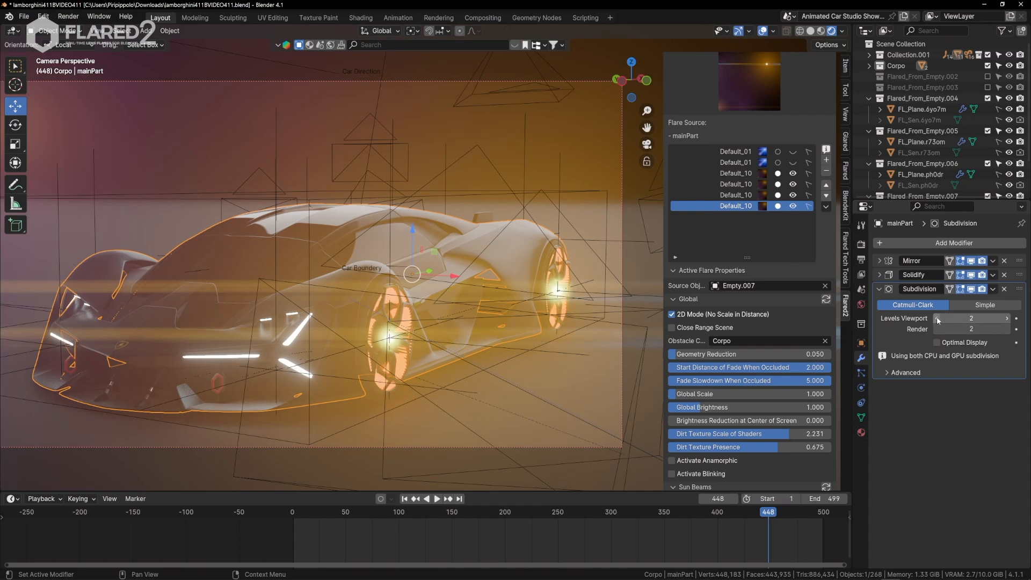
Set mainPart's Subdivision viewport level to 0 and walk the camera around the car to examine the wheel flare occlusion.
left_click(936, 318)
left_click(936, 317)
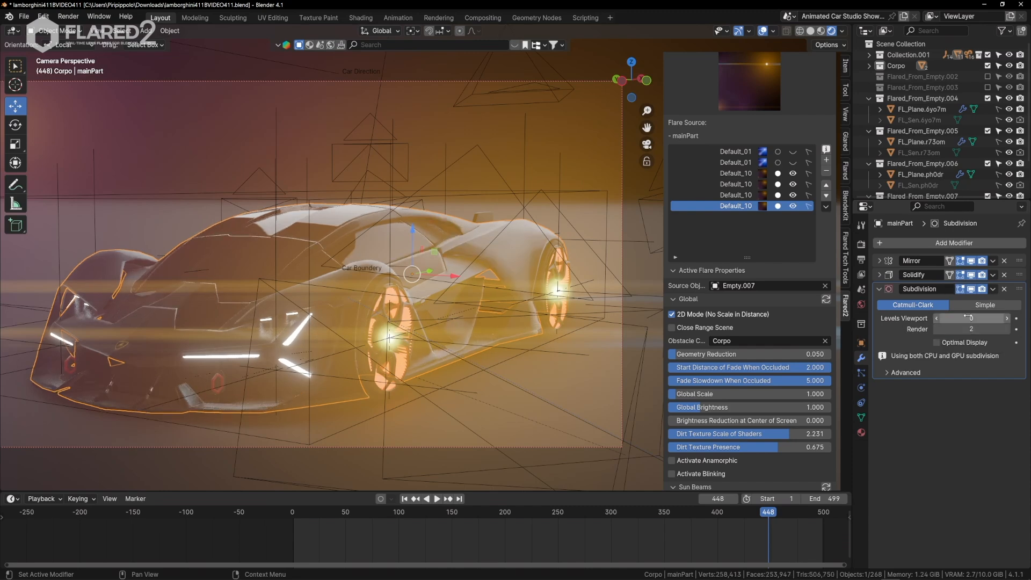
key("q")
left_click(537, 370)
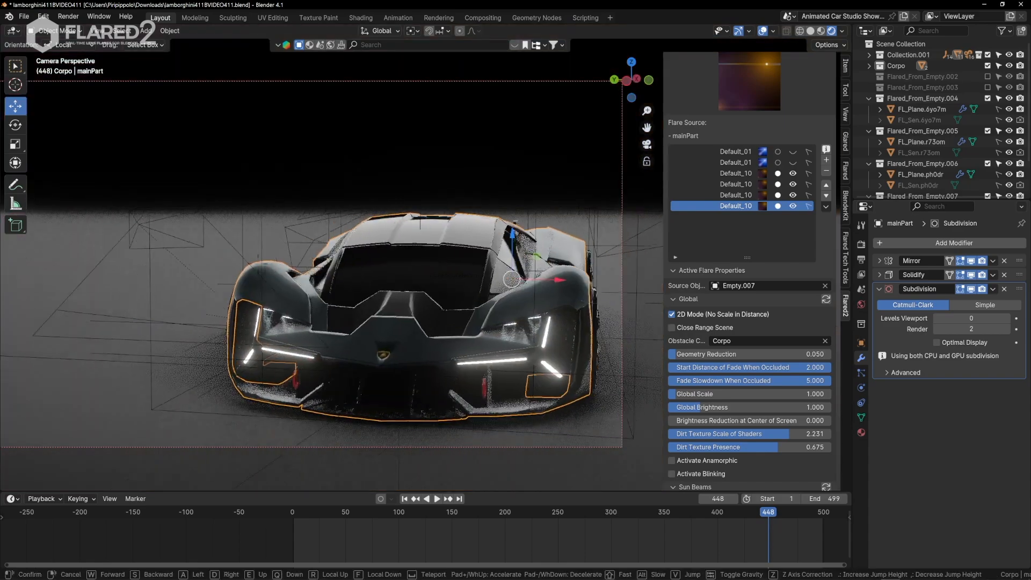
key("a")
key("d")
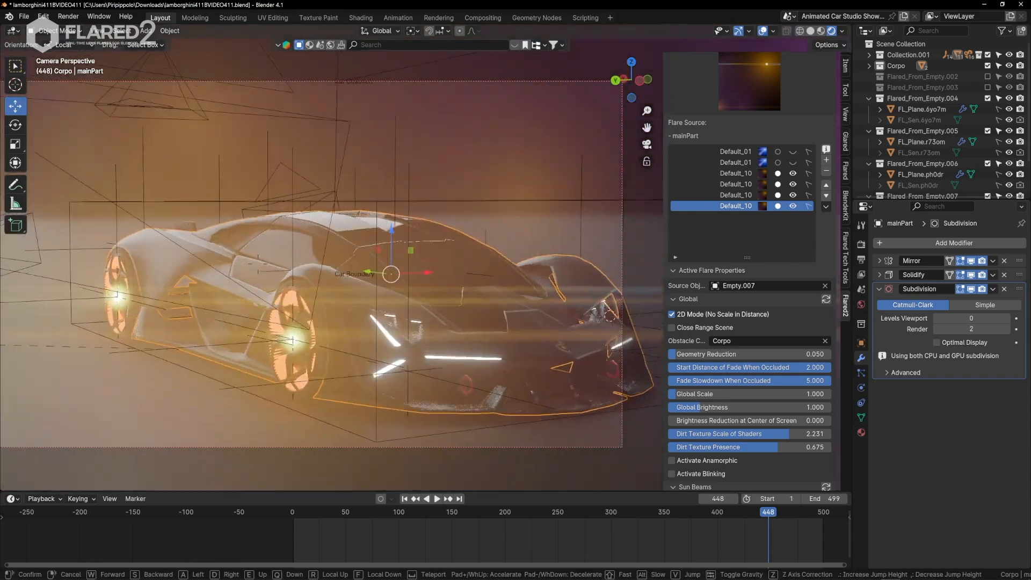
key("d")
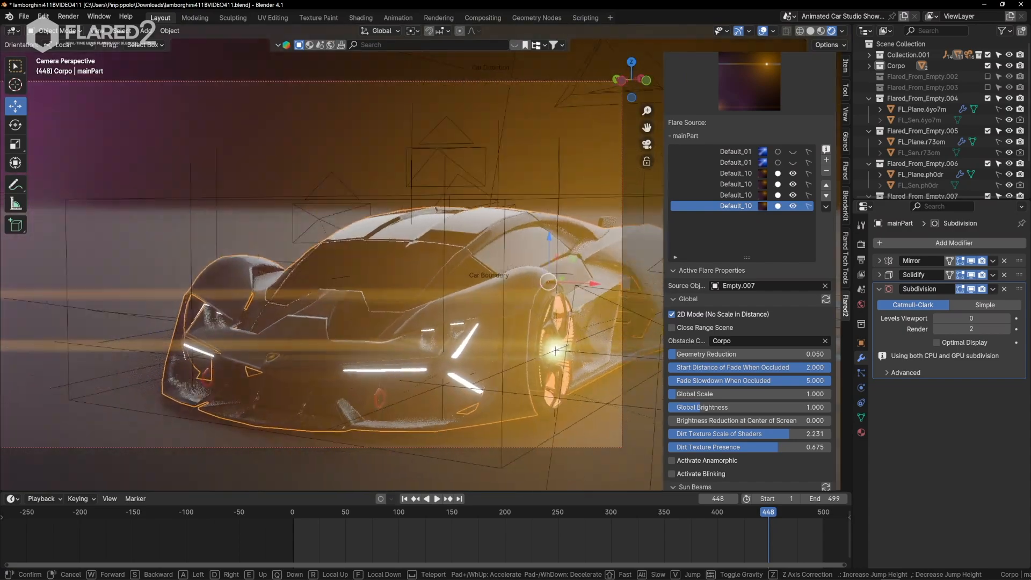
key("d")
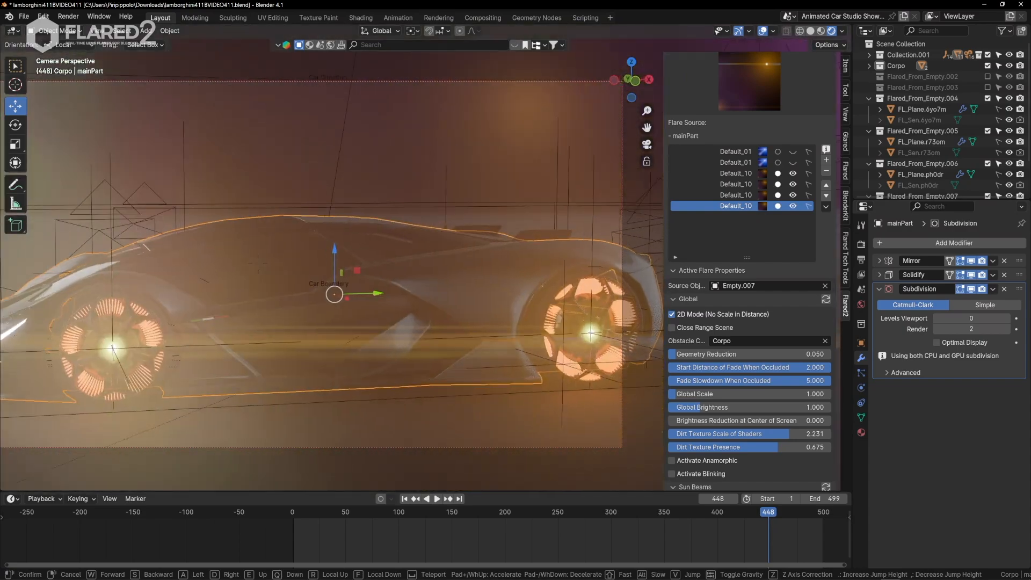
key("d")
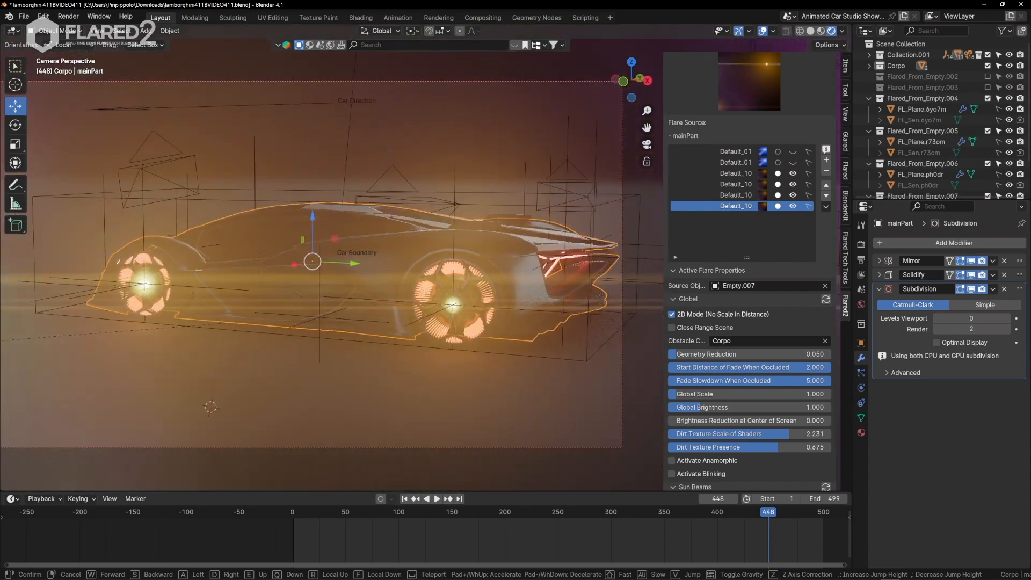
key("d")
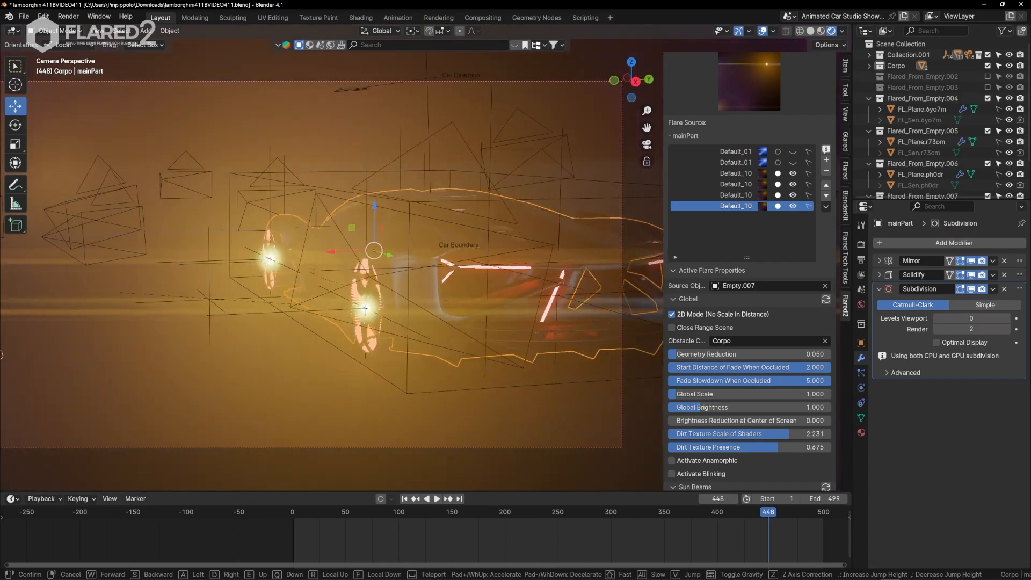
key("d")
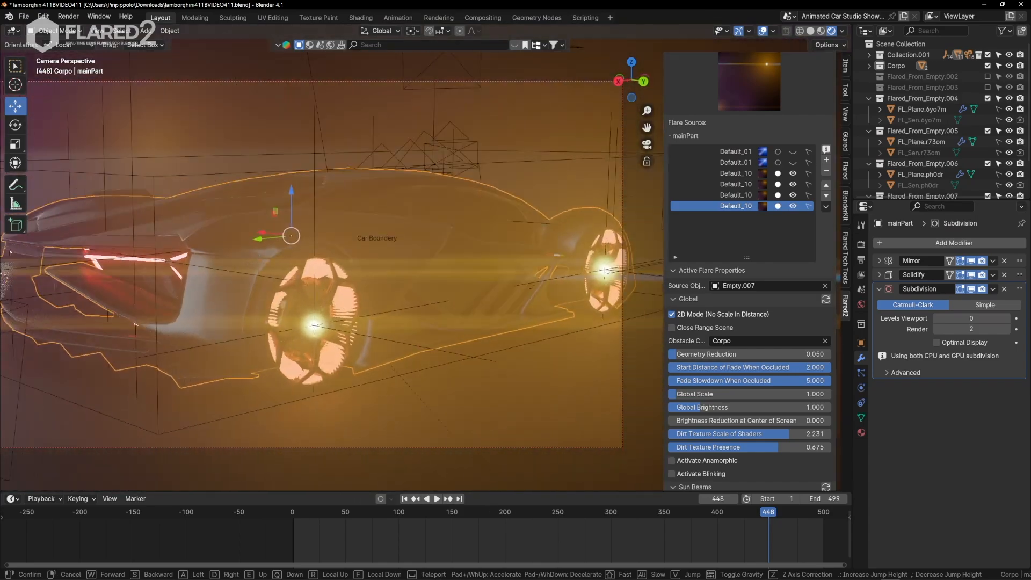
key("d")
left_click(591, 315)
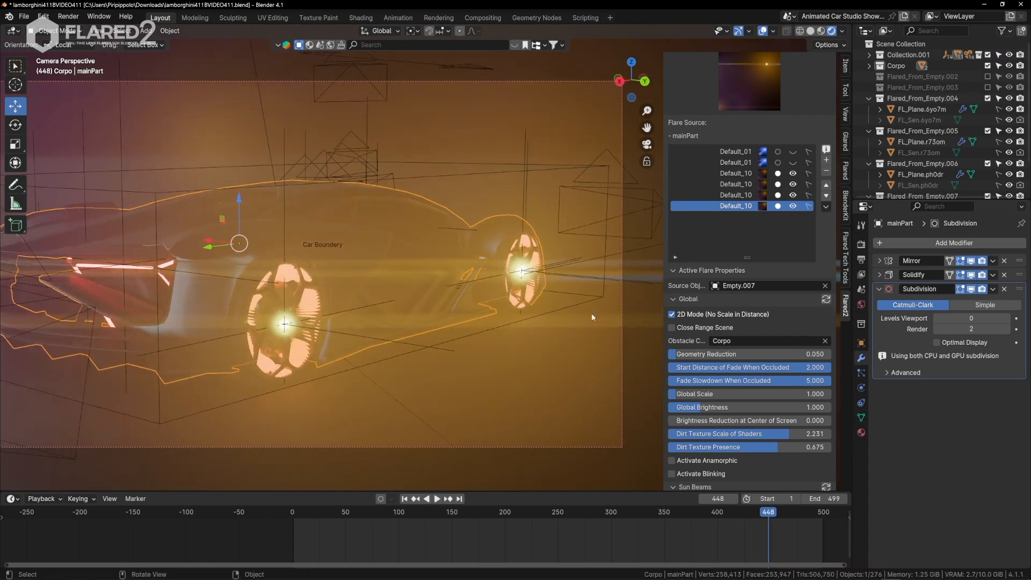
Turn off the viewport overlays and toggle the last two Default_10 flares off and on to identify their wheels.
left_click(762, 31)
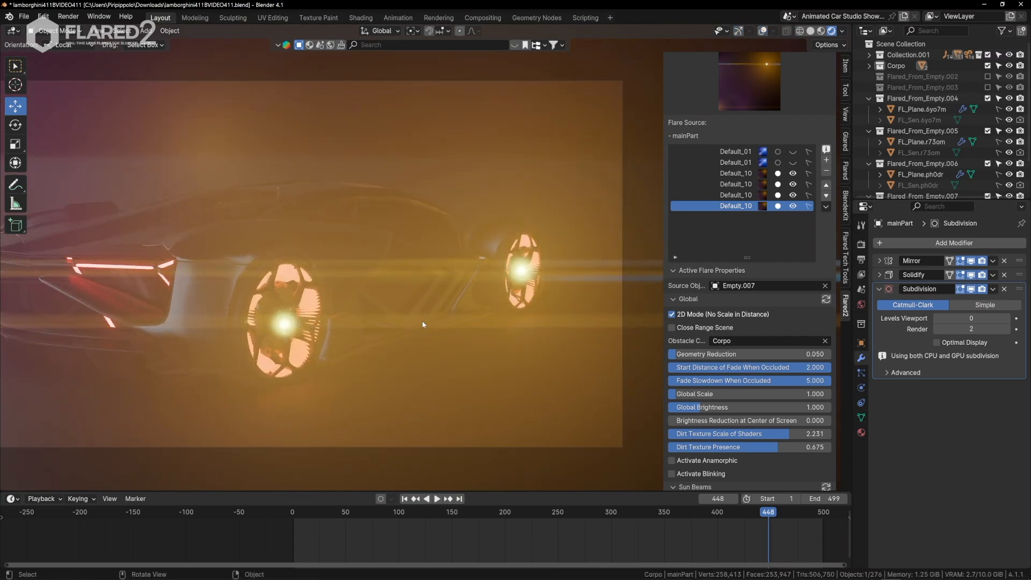
left_click(286, 328)
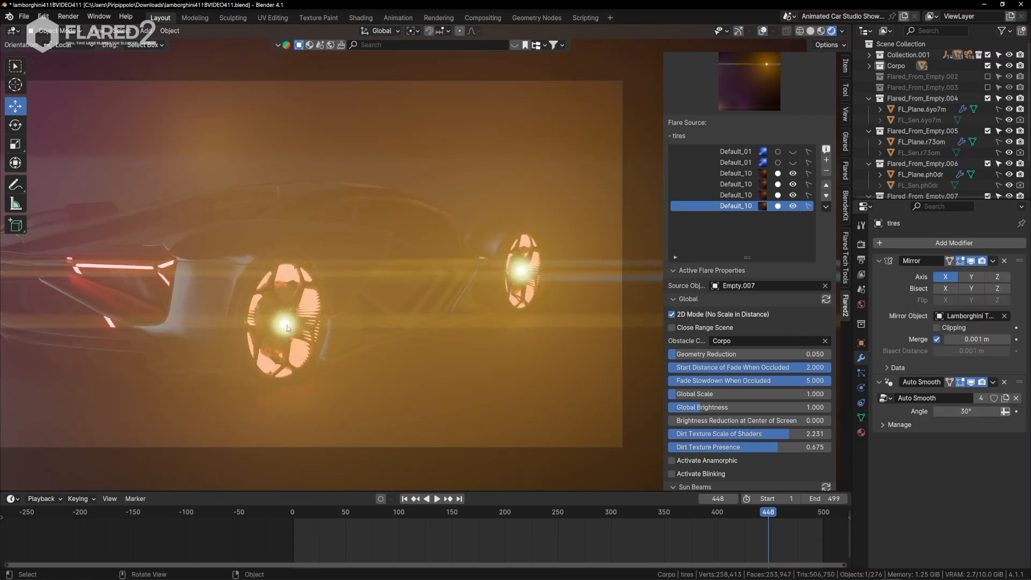
left_click(793, 208)
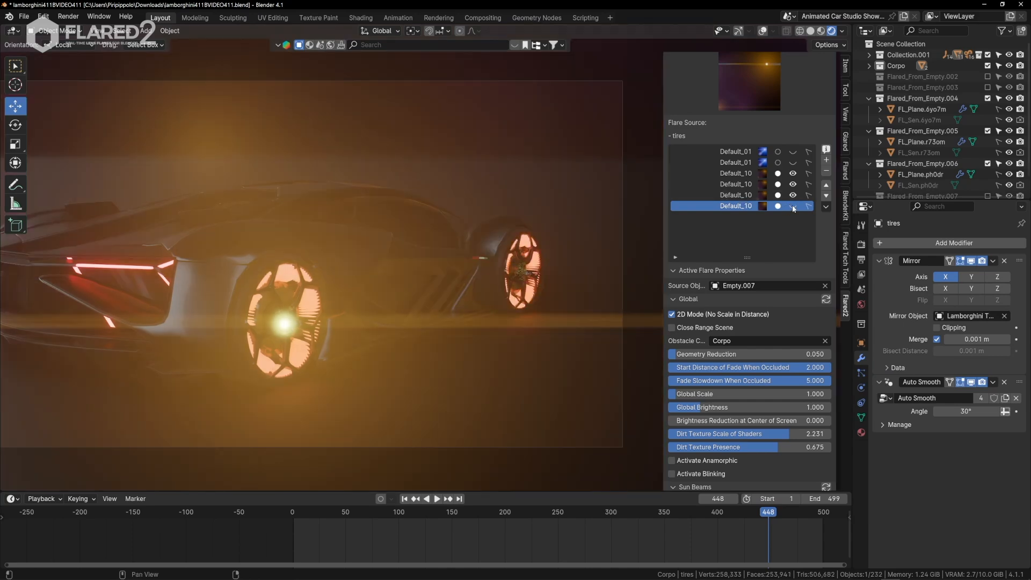
left_click(793, 209)
left_click(791, 196)
left_click(790, 196)
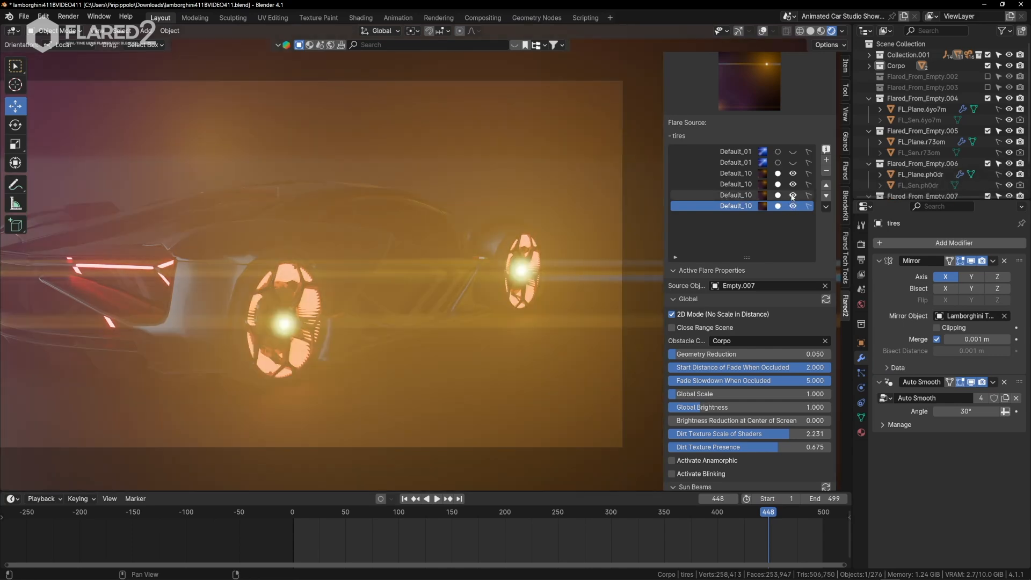
Select the Empty.006 flare and turn off Point Light and Light Reflection for all the wheel flares.
left_click(745, 196)
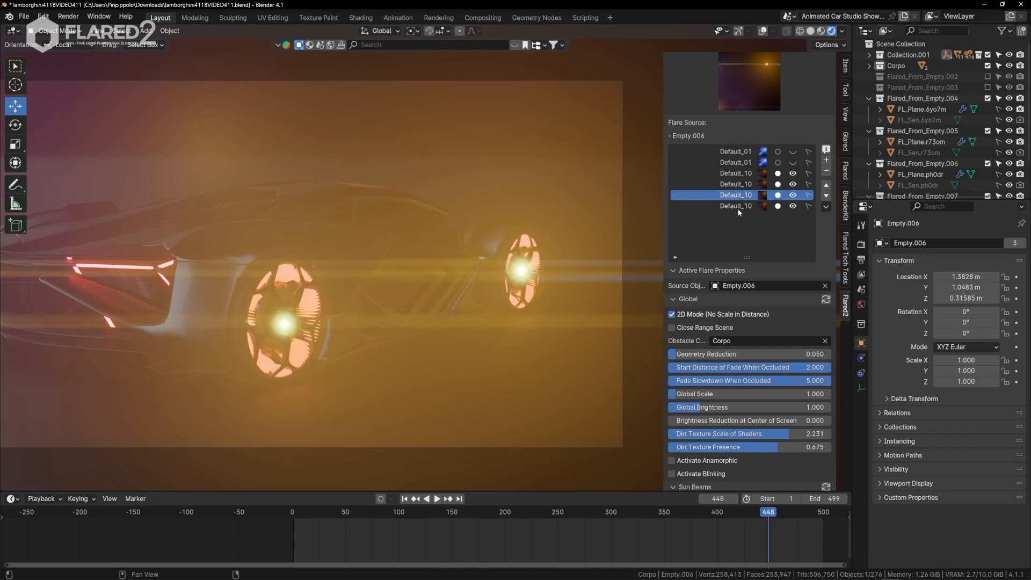
scroll(734, 369, "down", 15)
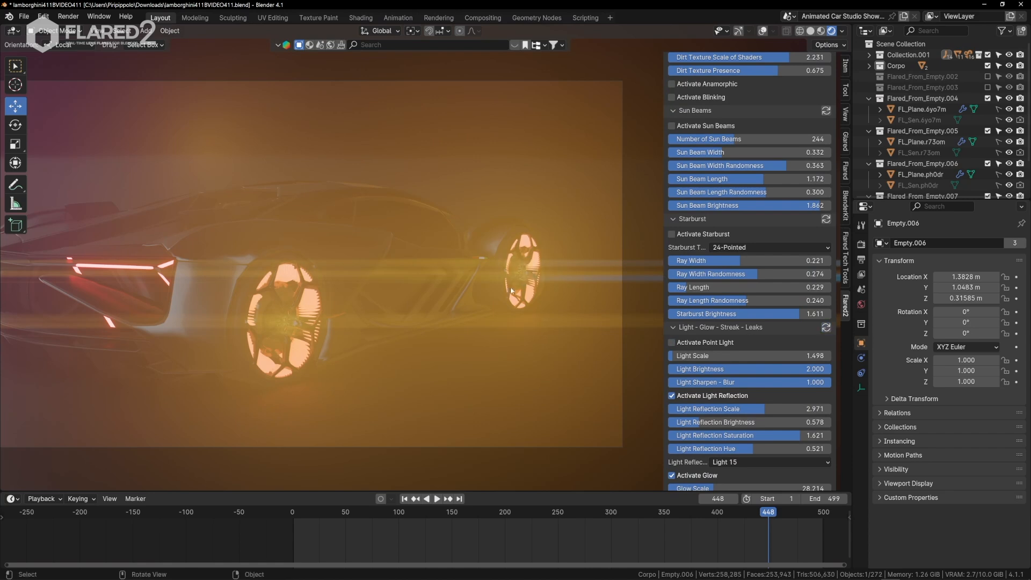
scroll(742, 355, "down", 5)
left_click(672, 307)
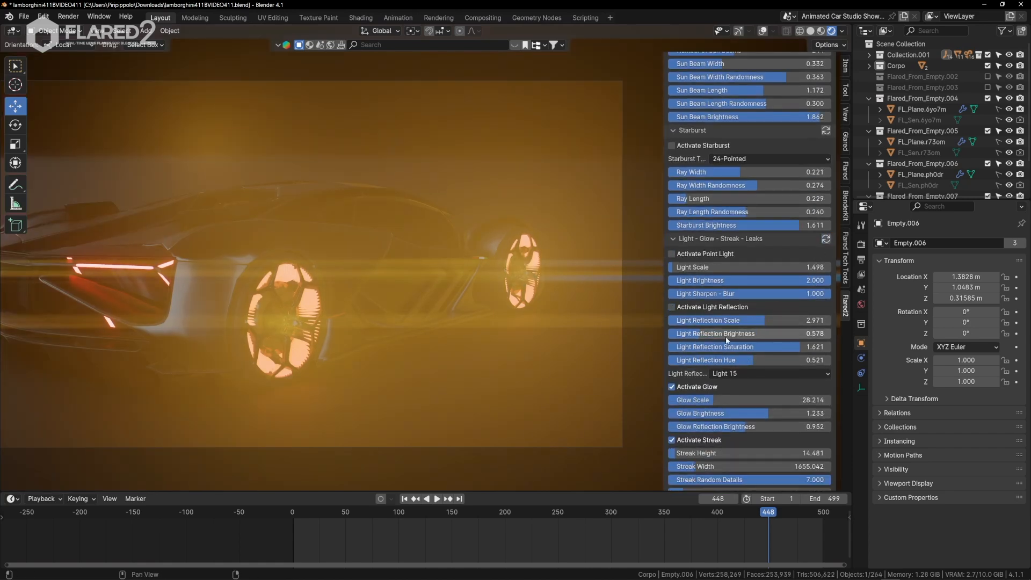
Set Glow Scale to about 7.33 and Glow Reflection Brightness to 0, synced across the wheel flares.
scroll(730, 340, "down", 2)
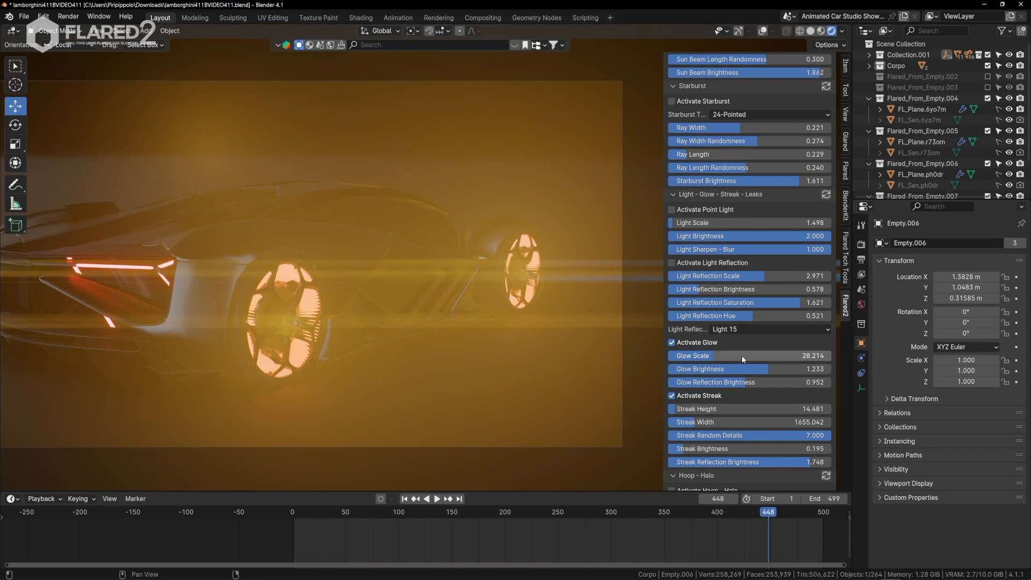
left_click_drag(738, 354, 705, 354)
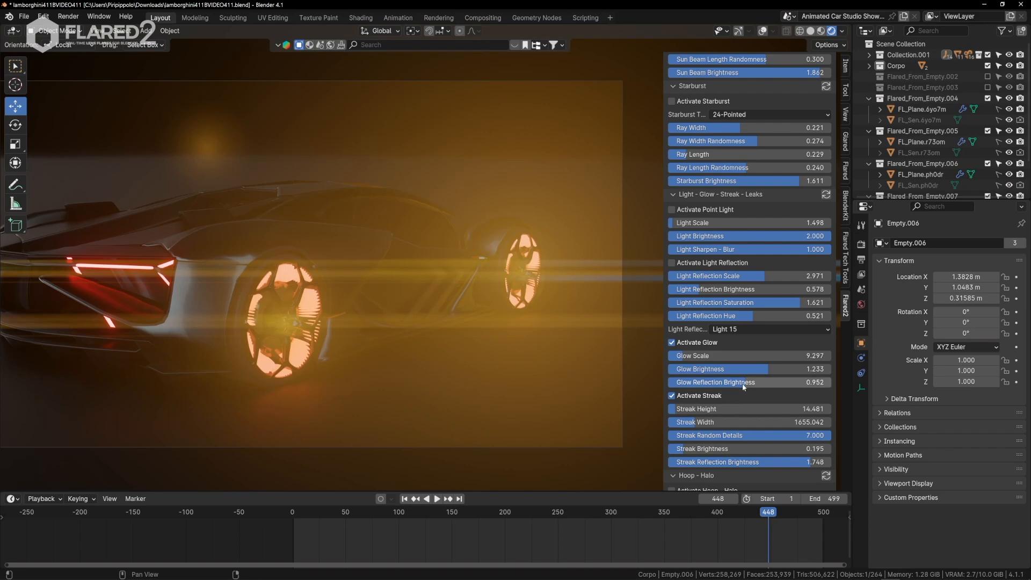
left_click_drag(743, 387, 679, 387)
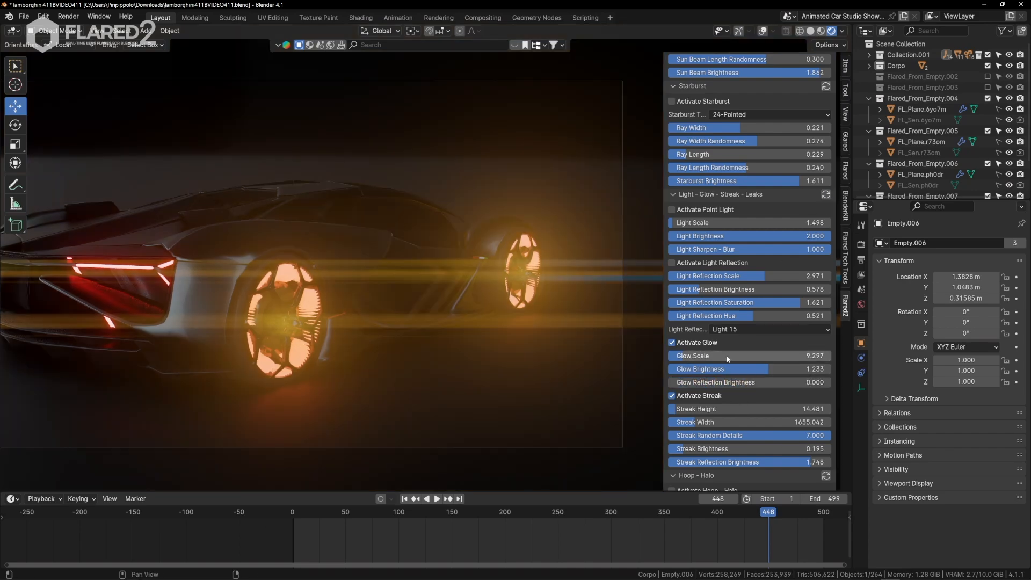
left_click_drag(752, 355, 720, 355)
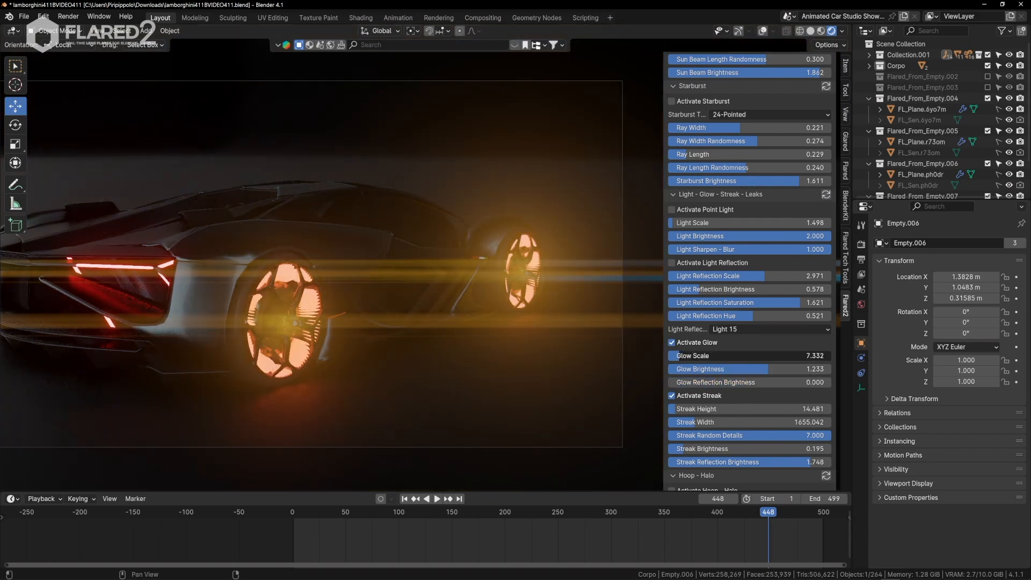
Set the wheel flares' Streak Height to about 74.9, Streak Random Details to about 3.09 and Streak Brightness to about 0.07.
scroll(714, 357, "down", 3)
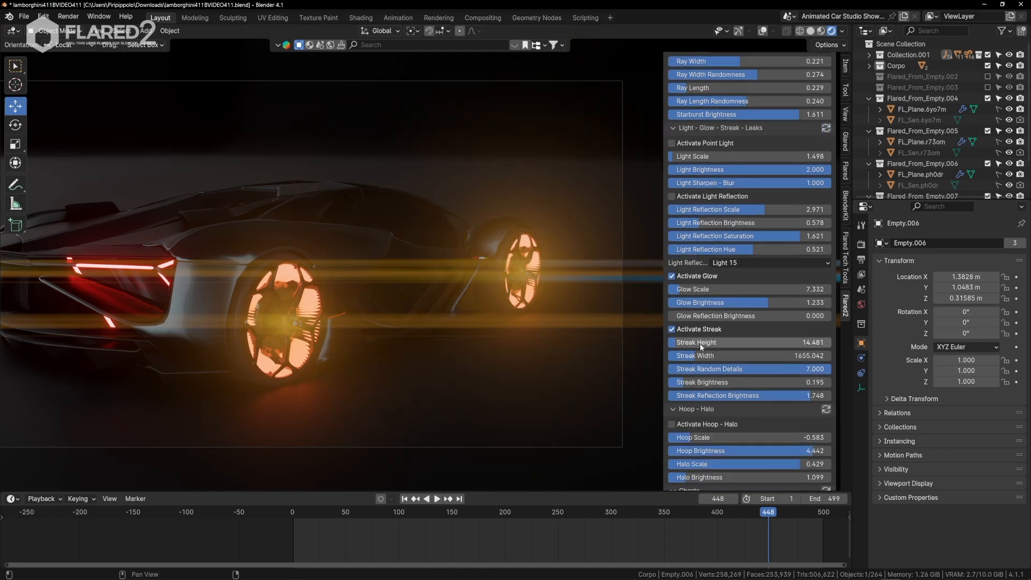
mouse_move(704, 348)
left_mouse_down()
mouse_move(752, 348)
mouse_move(746, 369)
mouse_move(713, 369)
mouse_move(727, 369)
left_mouse_up()
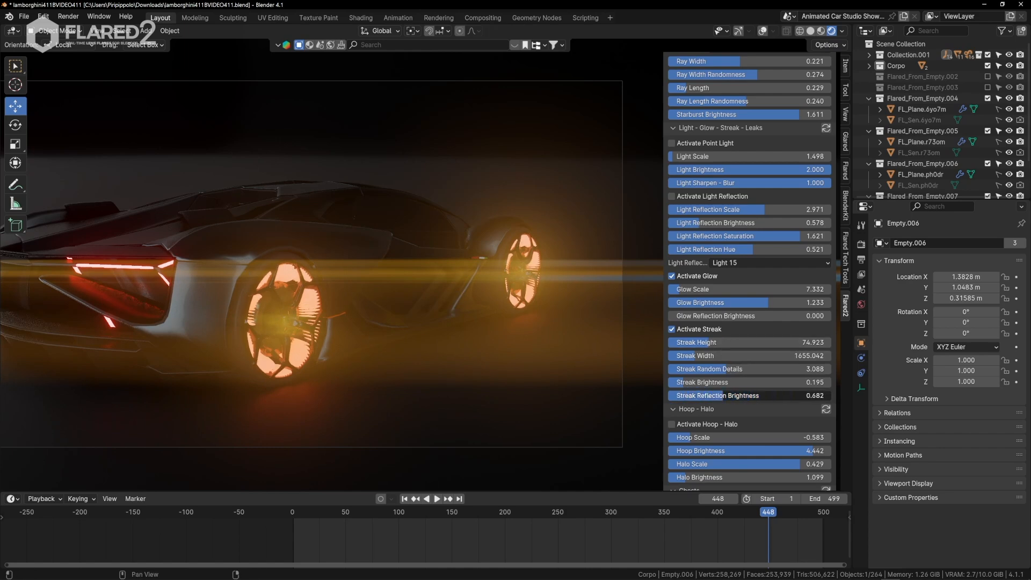
left_click_drag(778, 396, 778, 395)
right_click(779, 395)
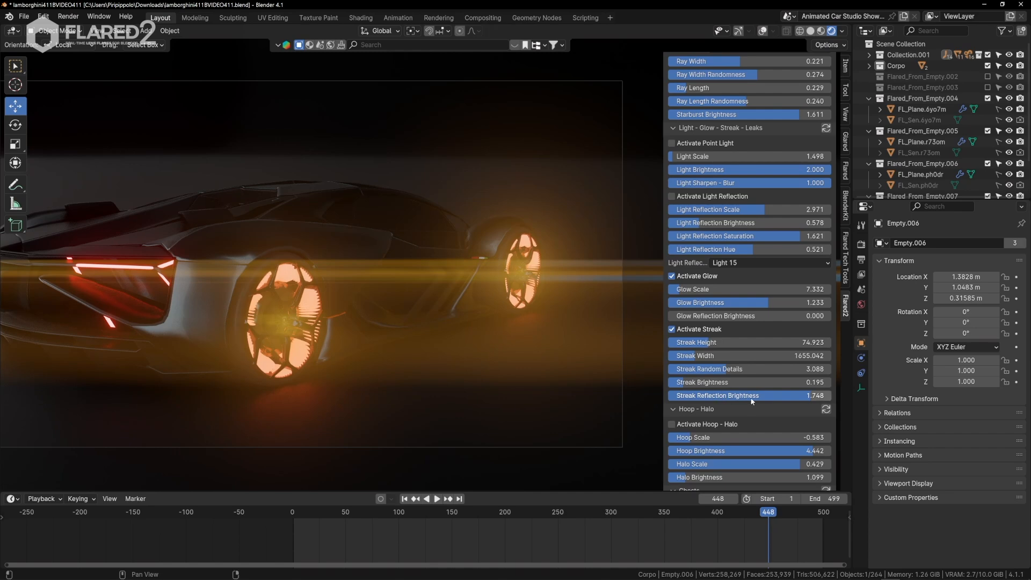
left_click_drag(717, 385, 698, 382)
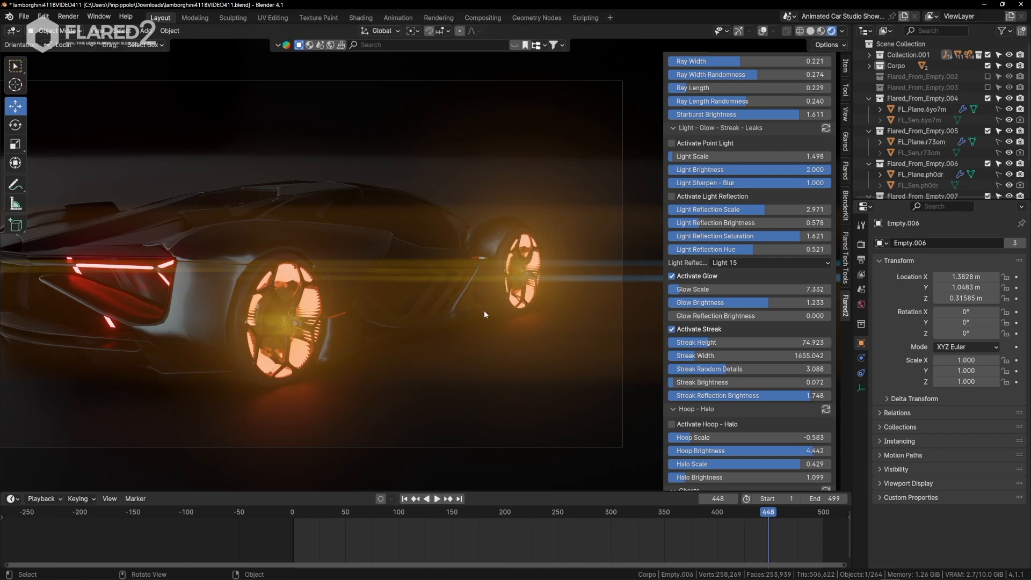
Walk the camera behind the car to inspect the streaks and turn off Horizontal Ghosts for the Empty.006 flare.
key("shift+grave")
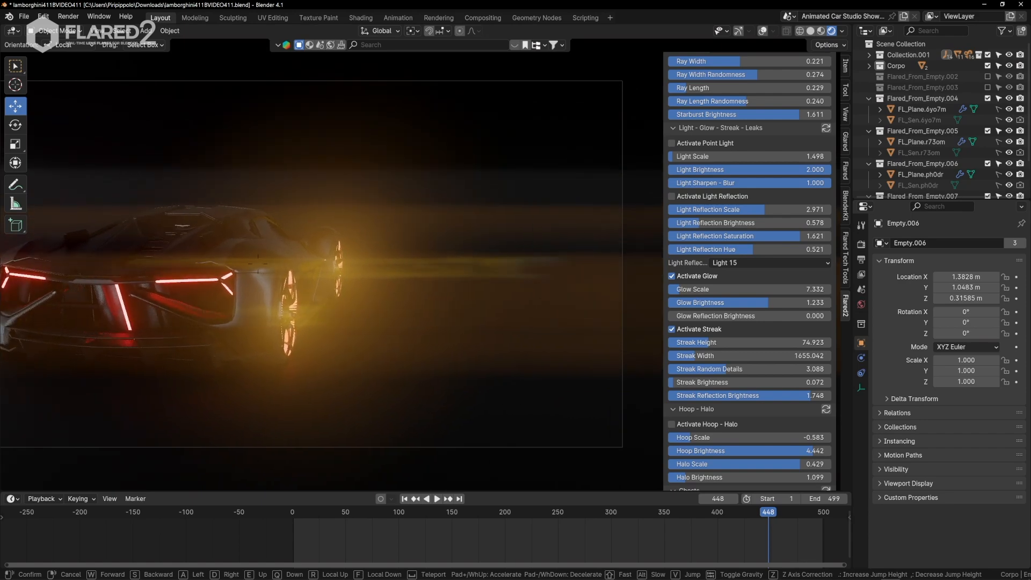
key("a")
key("d")
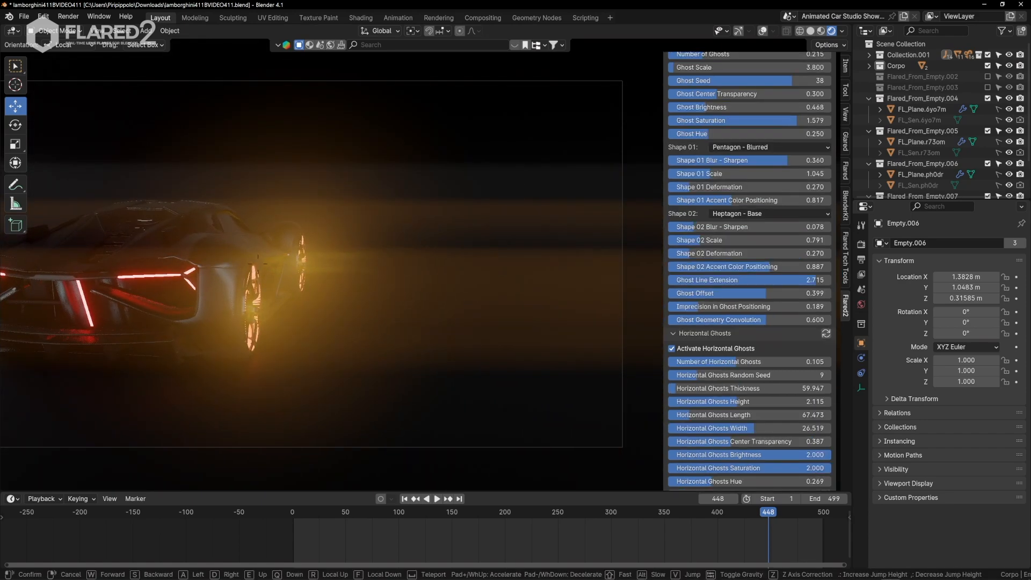
key("w")
left_click(306, 317)
key("shift+grave")
key("d")
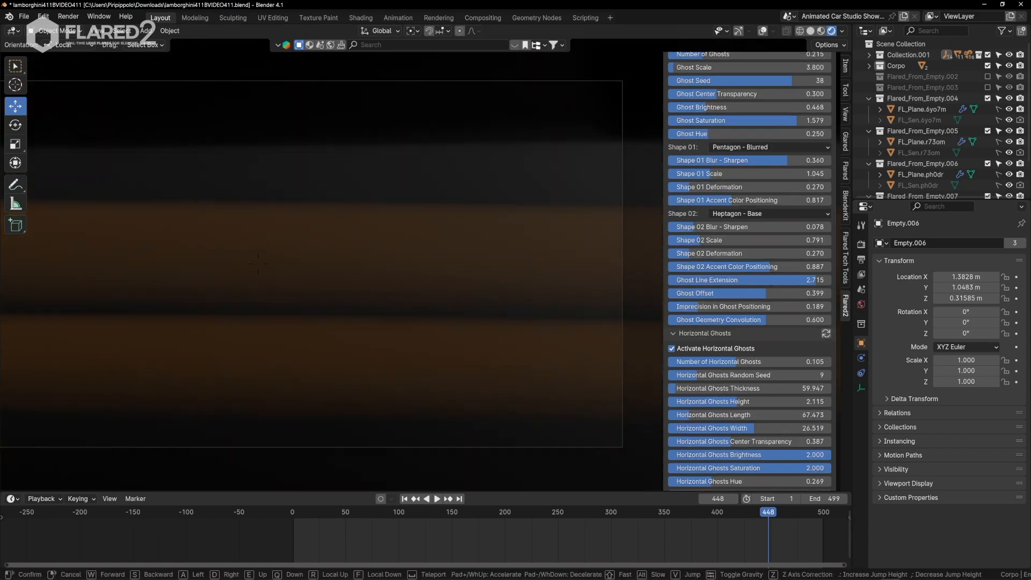
key("a")
left_click(258, 263)
left_click(707, 349)
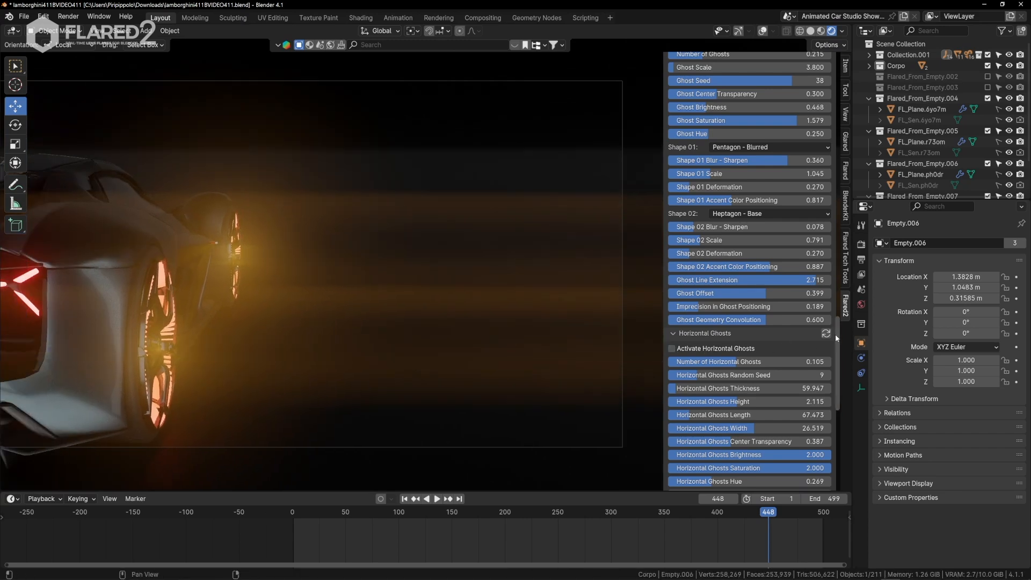
Walk the camera around the car's rear and side to examine the wheel flares without horizontal ghosts.
key("F3")
left_click(320, 321)
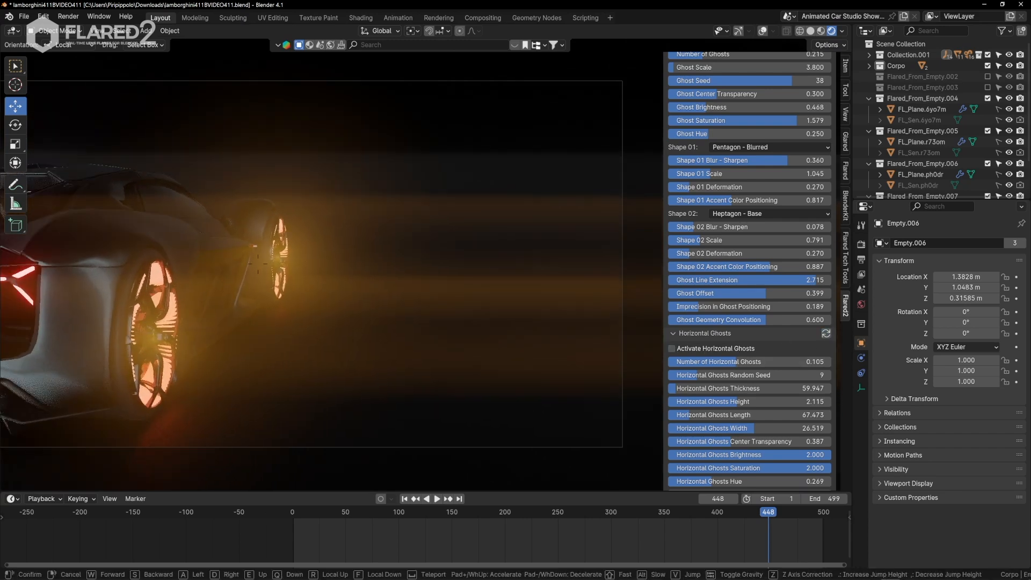
key("d")
key("a")
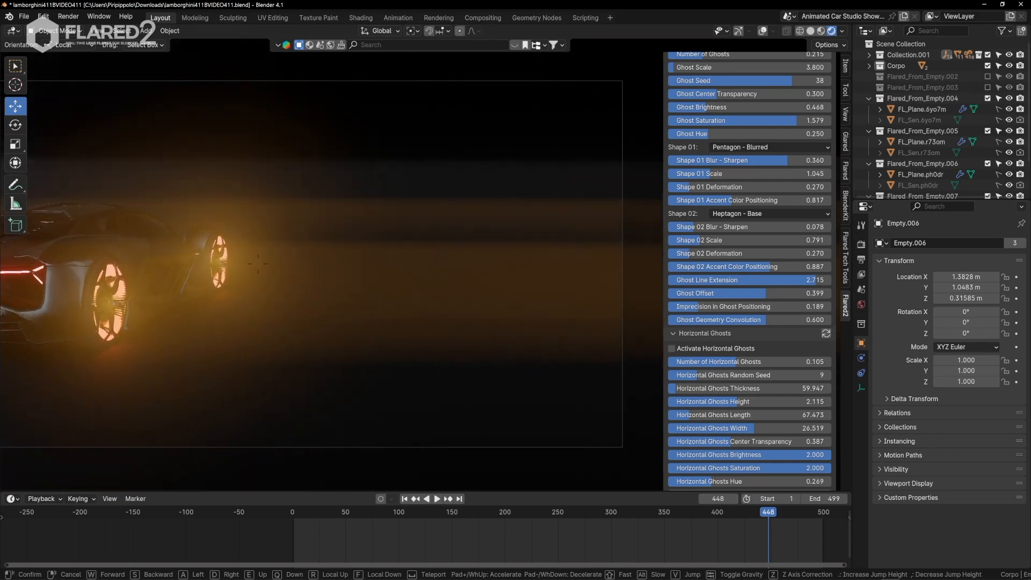
key("q")
key("e")
left_click(331, 286)
Turn off 2D Mode, set Global Scale to about 0.65 and sync the Global settings to all the wheel flares.
scroll(762, 166, "up", 20)
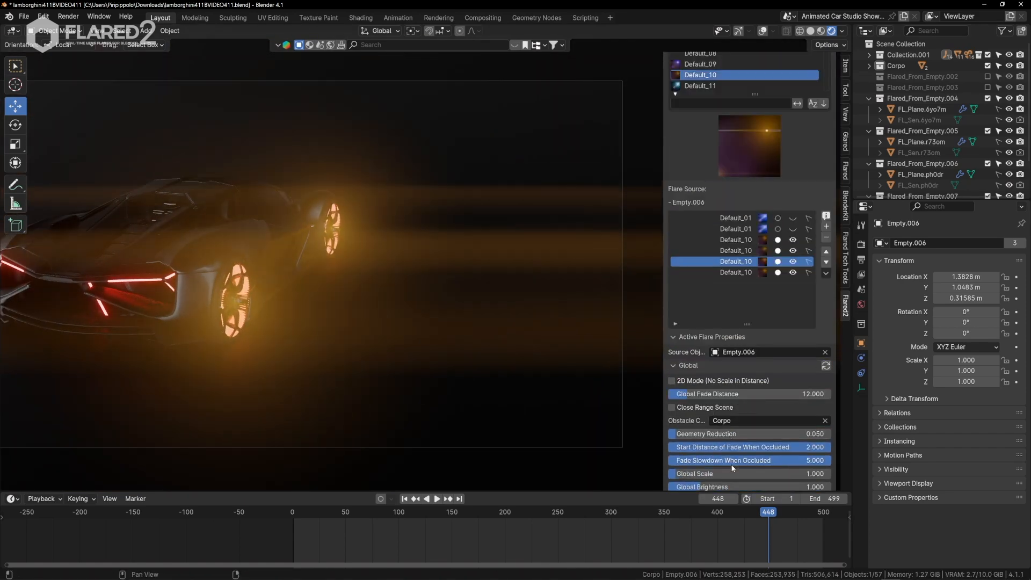
left_click_drag(752, 474, 744, 473)
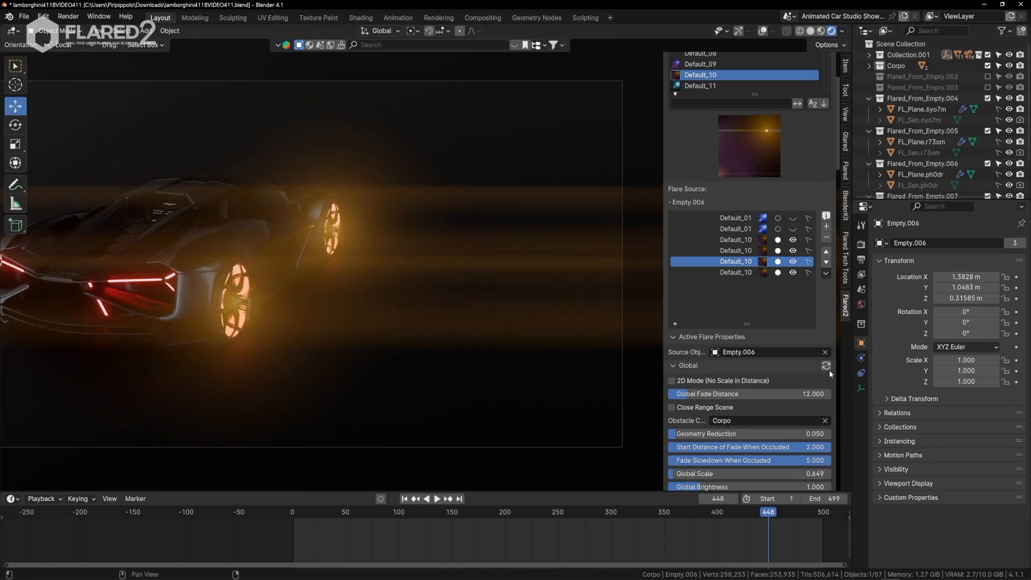
left_click(826, 366)
Walk the camera around the car's rear, side and wheels to examine the rescaled wheel flares.
key("q")
left_click(357, 249)
key("s")
key("d")
key("w")
key("a")
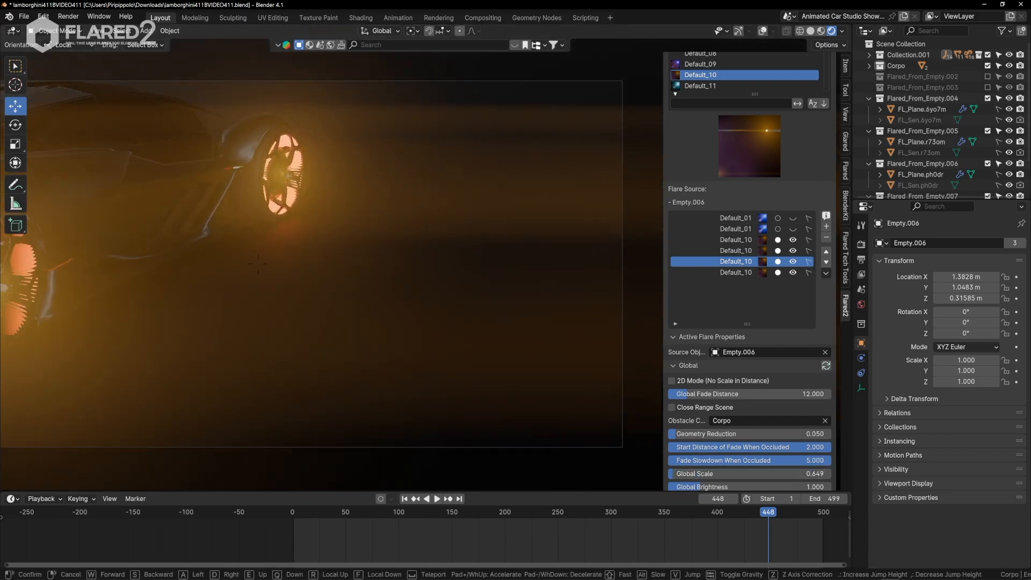
key("d")
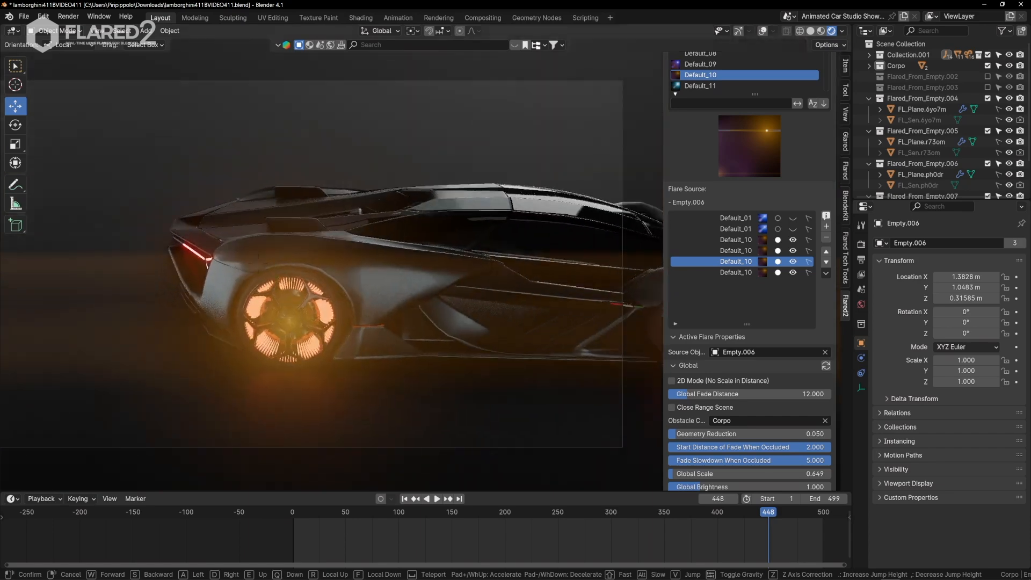
key("a")
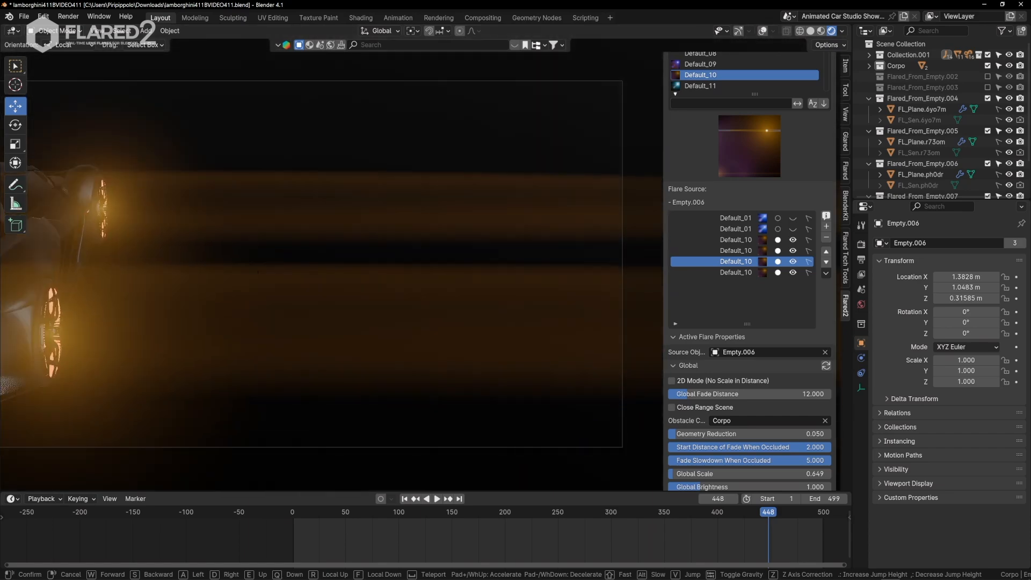
key("Return")
Set the wheel flares' Streak Width to about 538, Streak Height to about 49.6 and Streak Brightness to about 0.028.
scroll(752, 375, "down", 15)
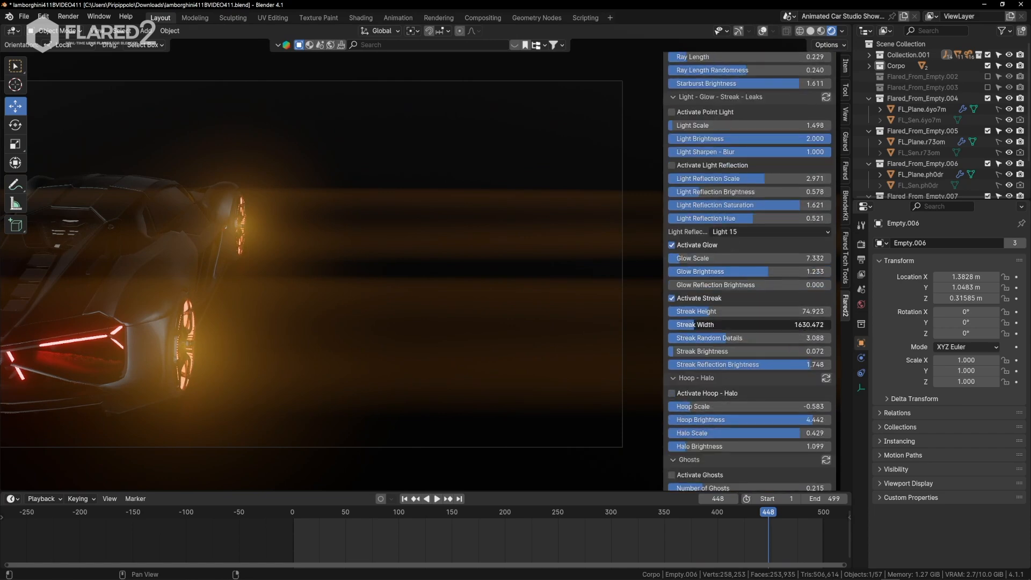
left_click_drag(752, 324, 714, 324)
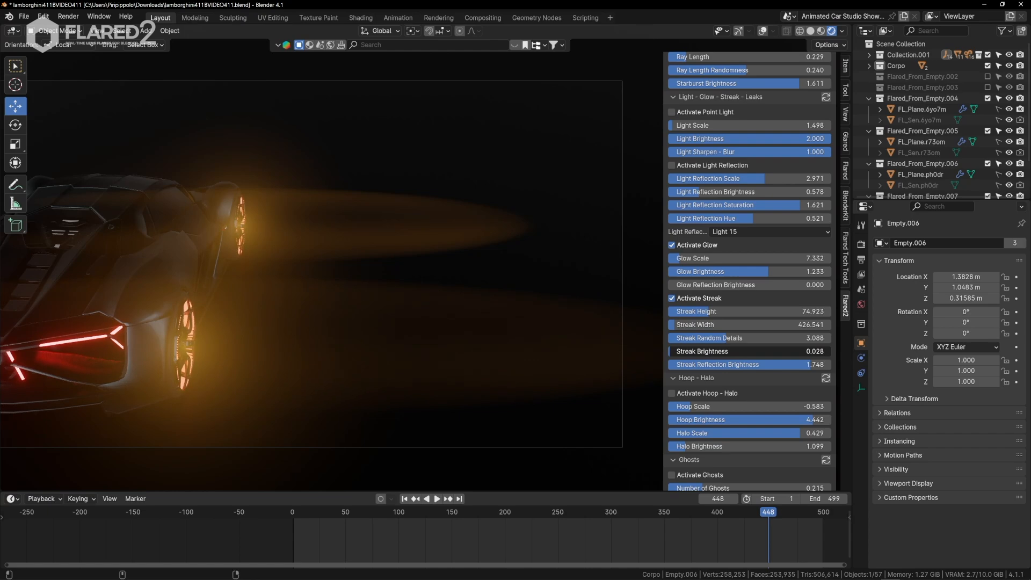
key("shift+grave")
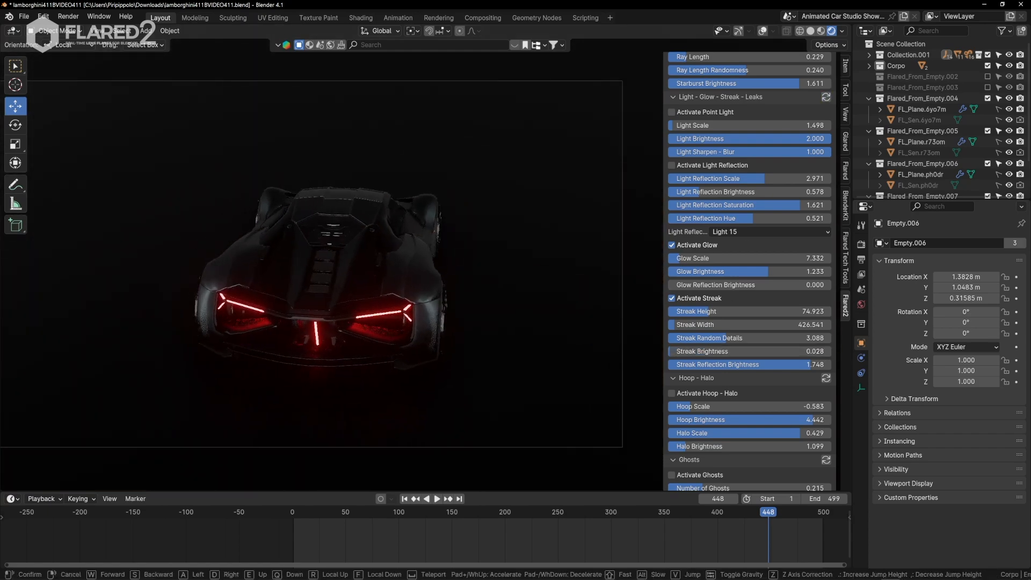
key("Return")
left_click_drag(710, 324, 720, 324)
left_click_drag(720, 311, 720, 312)
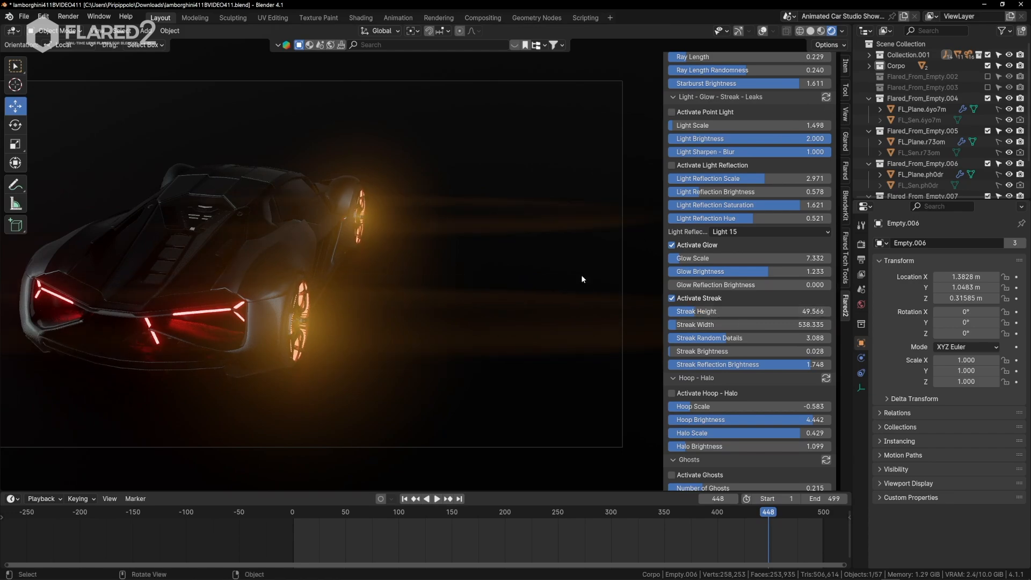
Hide the four Default_10 wheel flares and show the two Default_01 headlight flares with the car's front in view.
left_click(423, 287)
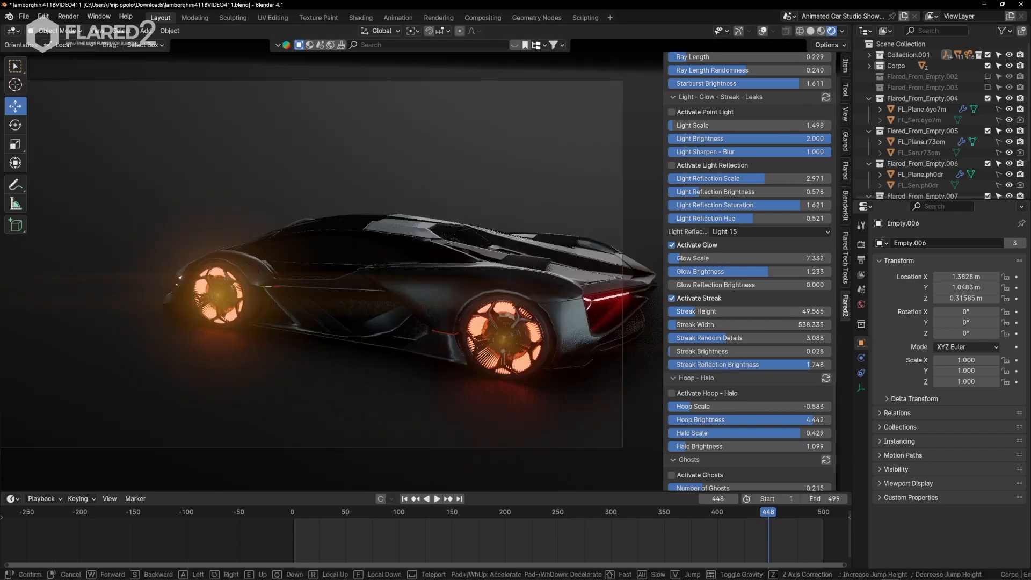
key("a")
left_click(425, 272)
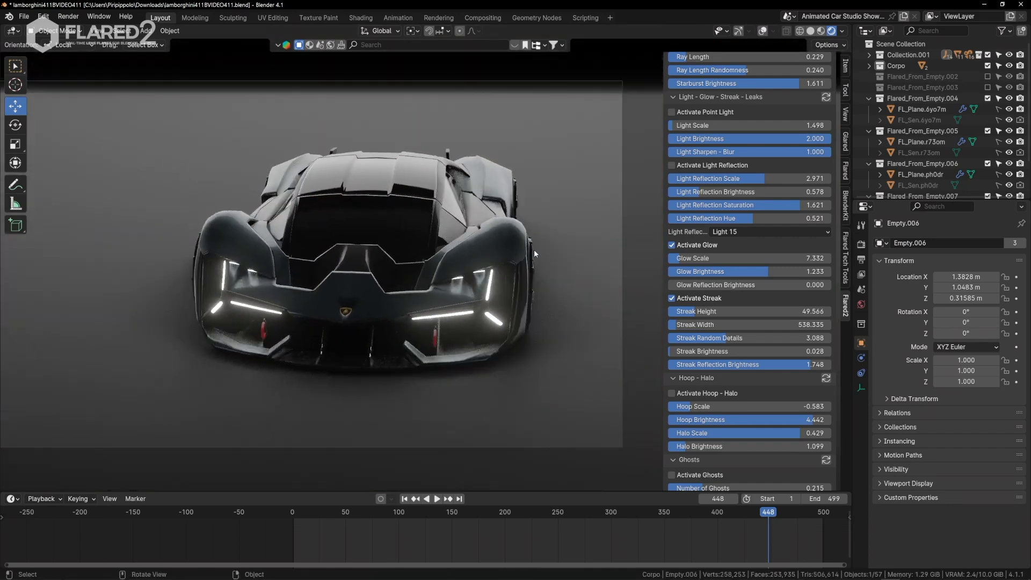
scroll(781, 163, "up", 15)
scroll(781, 161, "up", 7)
left_click_drag(792, 240, 793, 273)
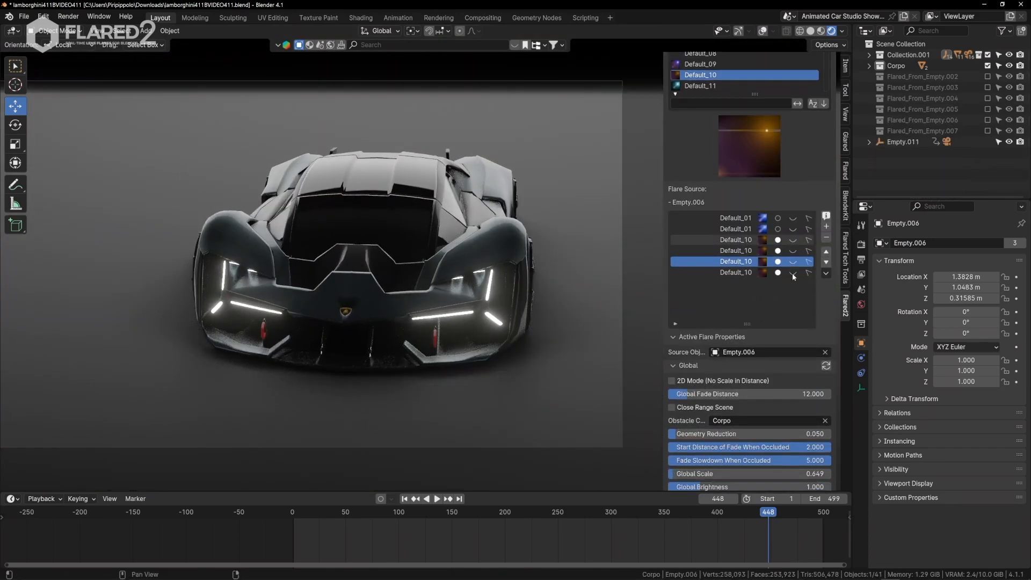
left_click(793, 219)
left_click(793, 230)
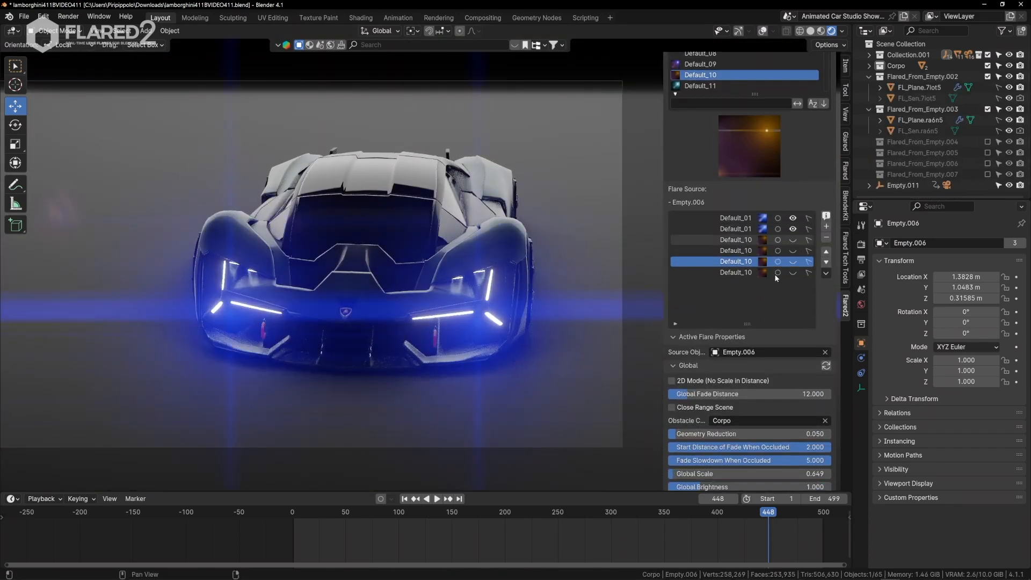
Walk the camera from the car's front to its side to examine how the headlight flares show through the body.
key("q")
left_click(513, 324)
key("d")
key("w")
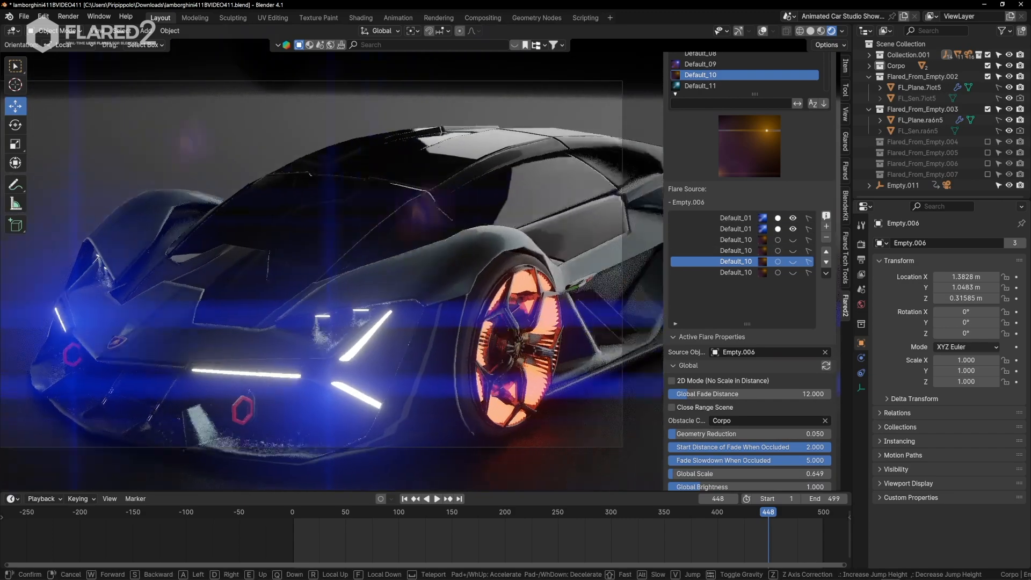
key("d")
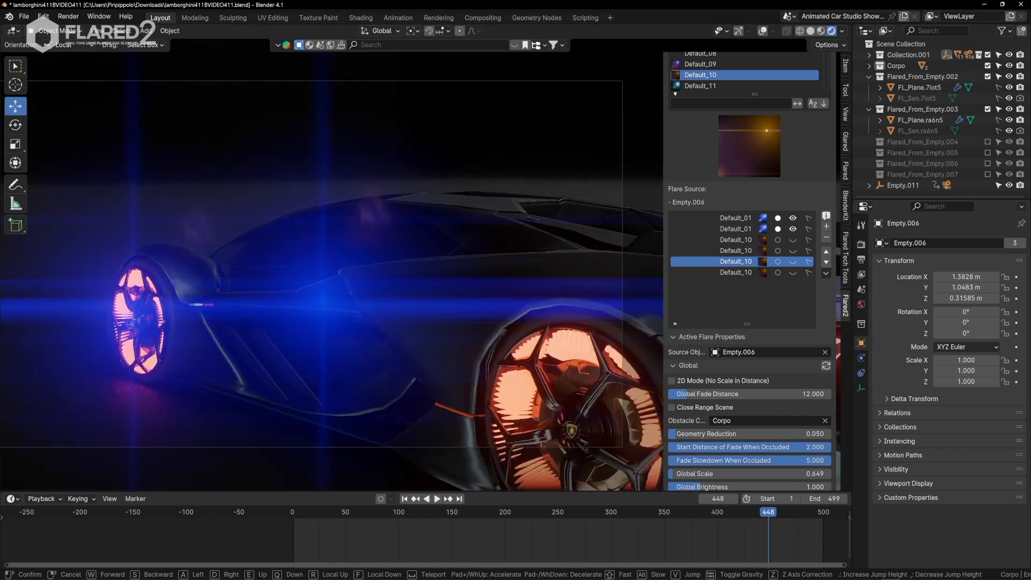
key("d")
key("a")
left_click(512, 324)
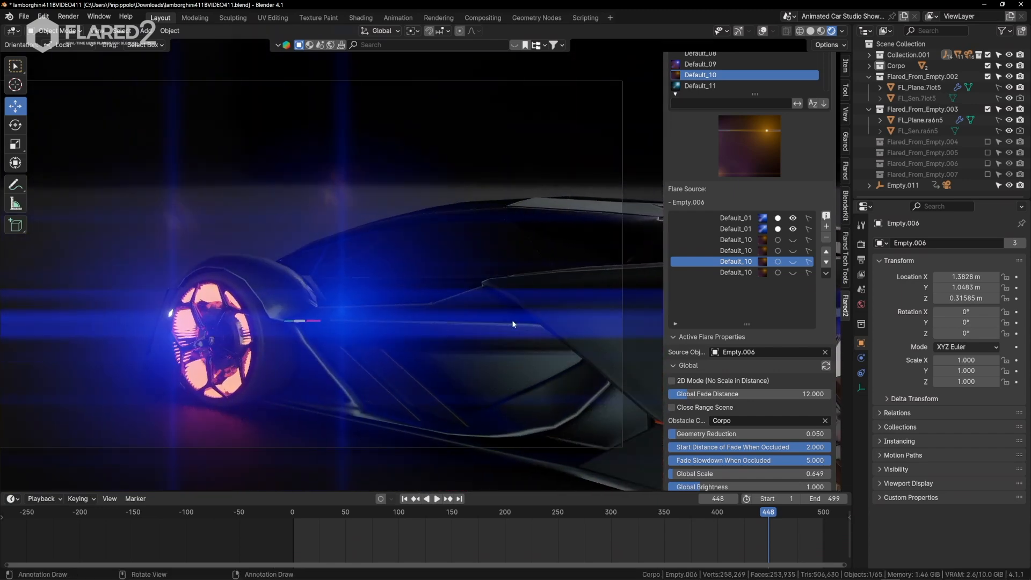
Set Corpo as the Empty.003 flare's obstacle collection with Geometry Reduction 0.05, and sync the Global settings to the other headlight flare.
scroll(754, 402, "down", 3)
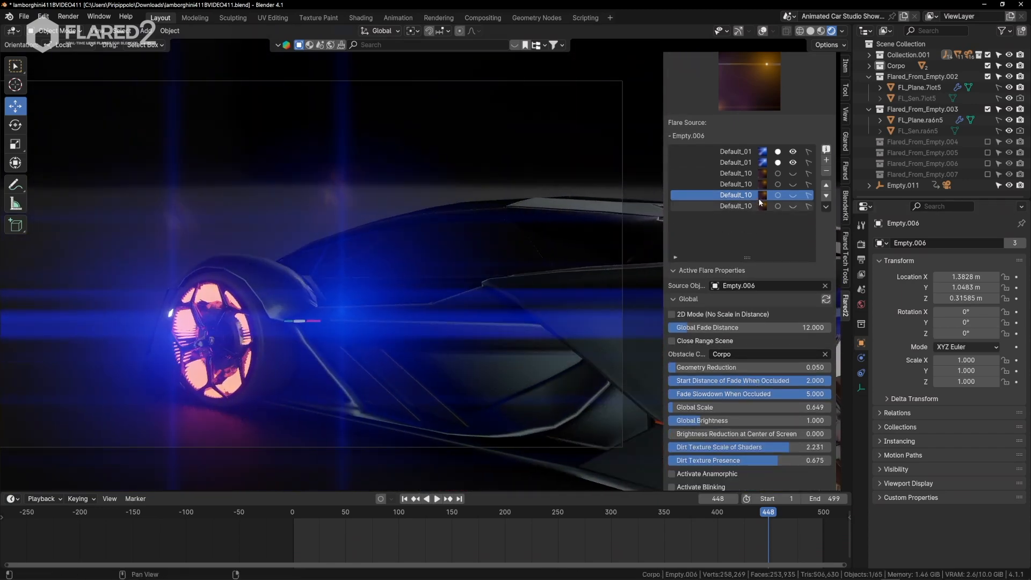
left_click(738, 164)
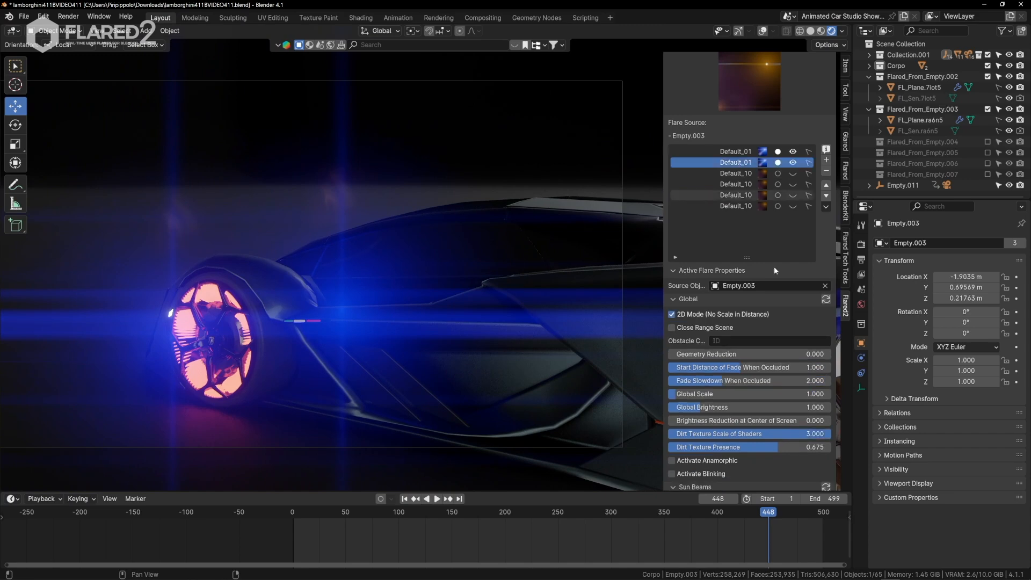
left_click(717, 341)
left_click(736, 378)
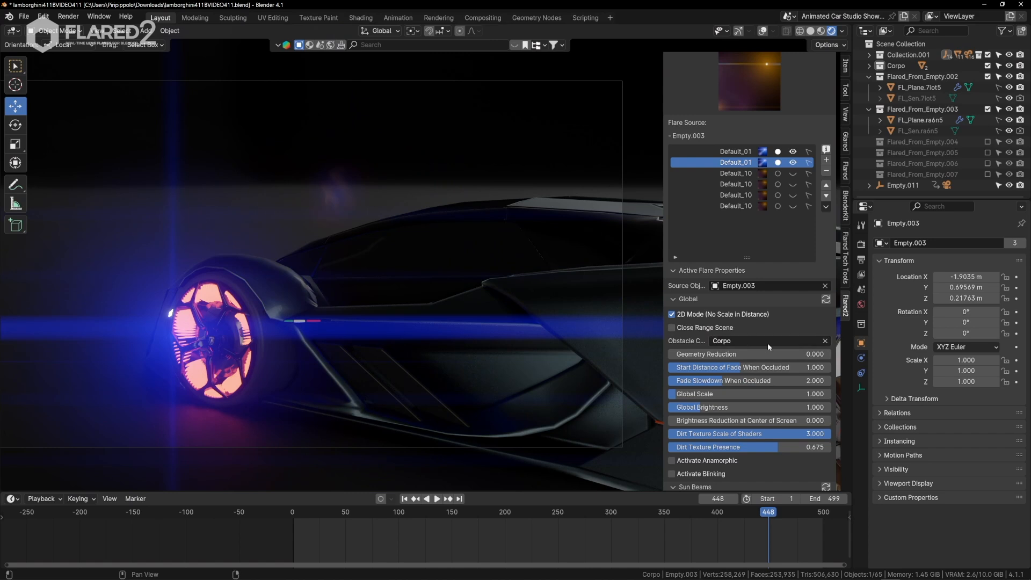
left_click(826, 299)
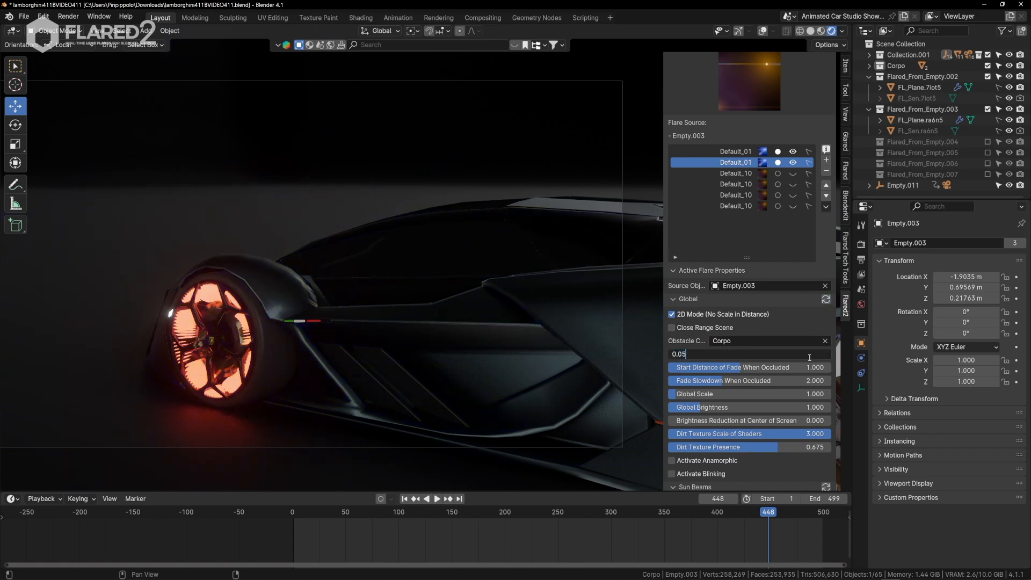
Walk the camera around the front wheel to check where the body hides the headlight flares.
key("q")
left_click(369, 362)
key("e")
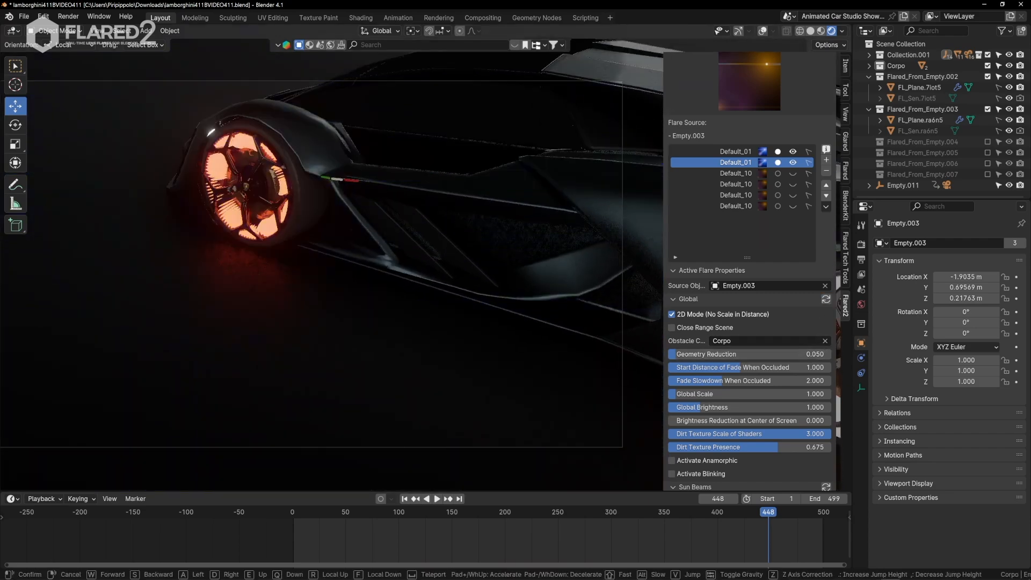
key("q")
key("a")
key("d")
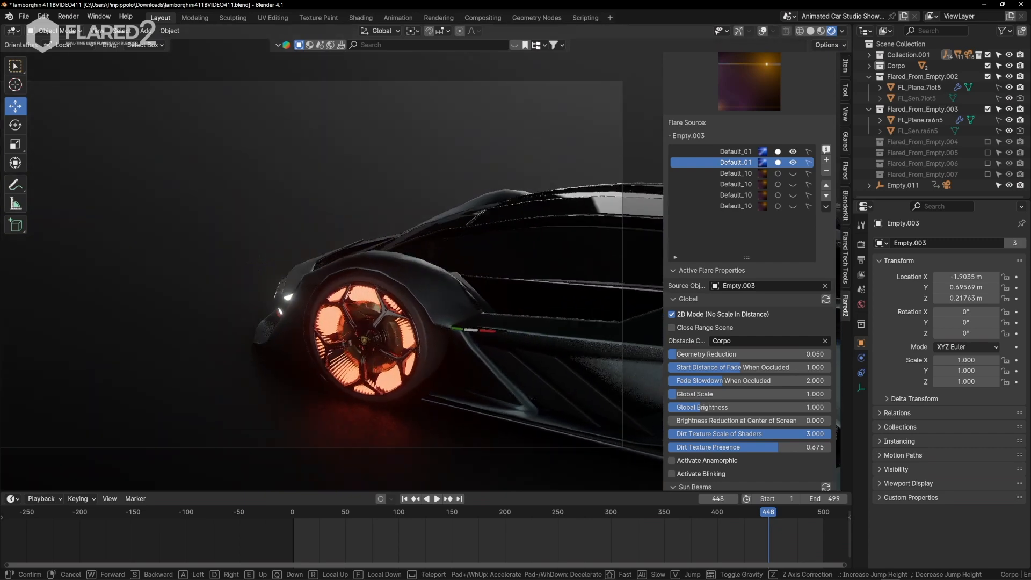
left_click(294, 309)
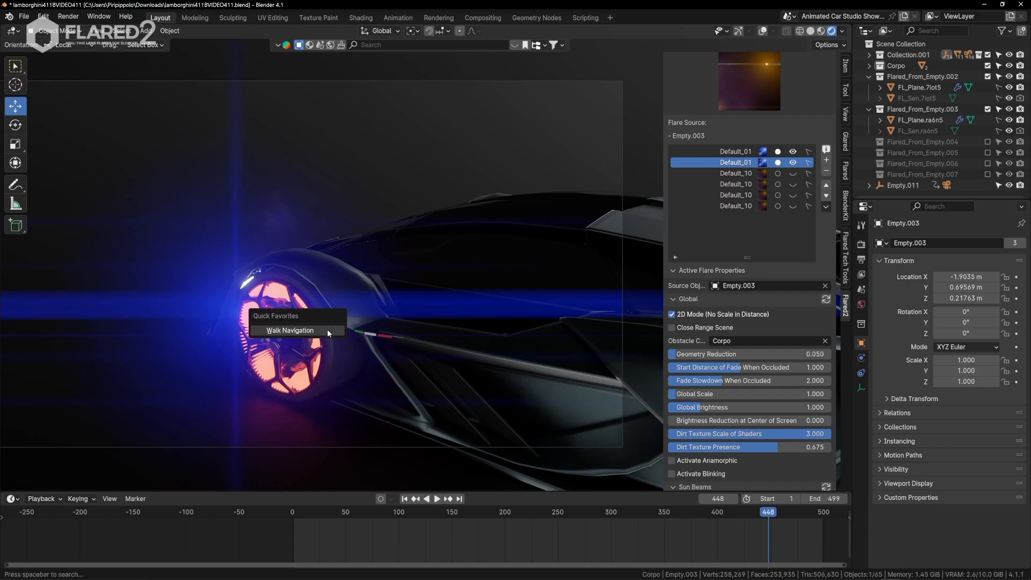
Walk the camera around the front and into the rear bodywork to examine the headlight flares' occlusion through gaps.
left_click(328, 333)
key("a")
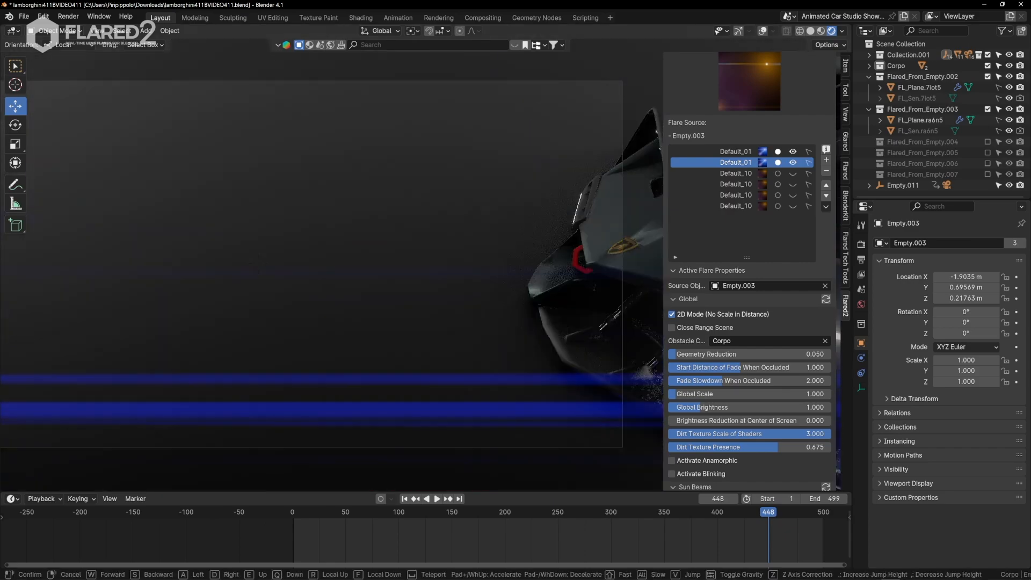
key("a")
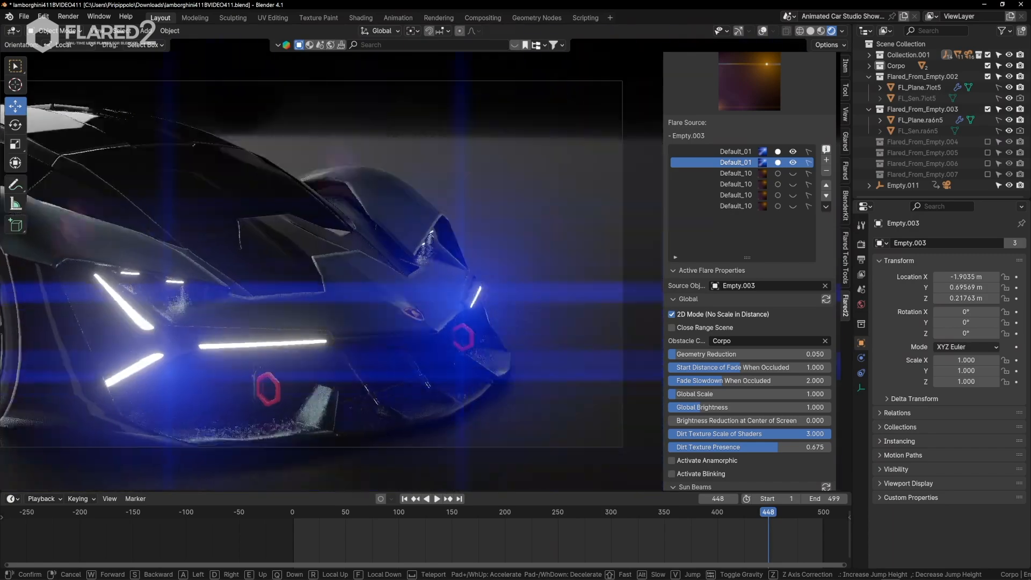
key("a")
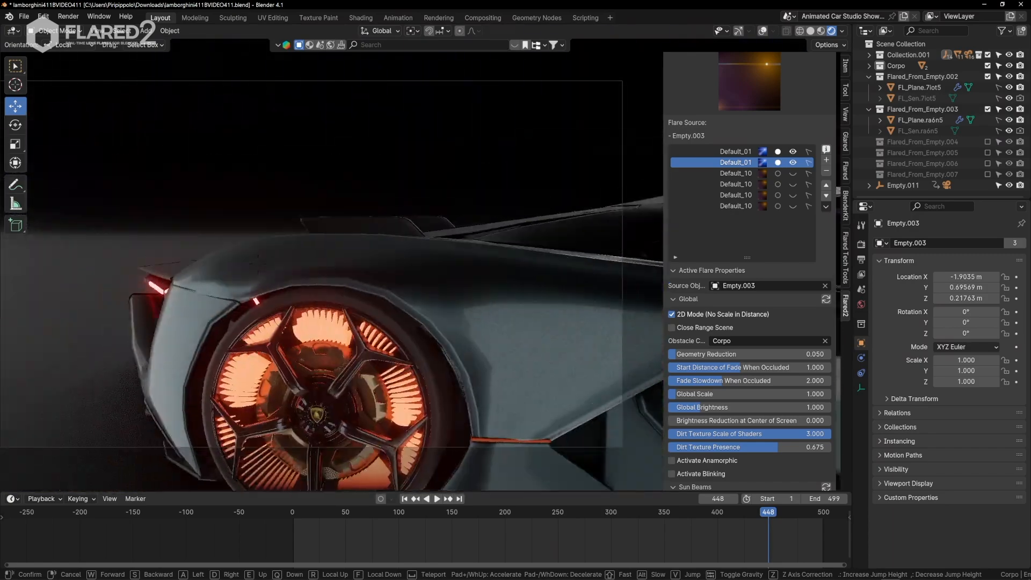
key("a")
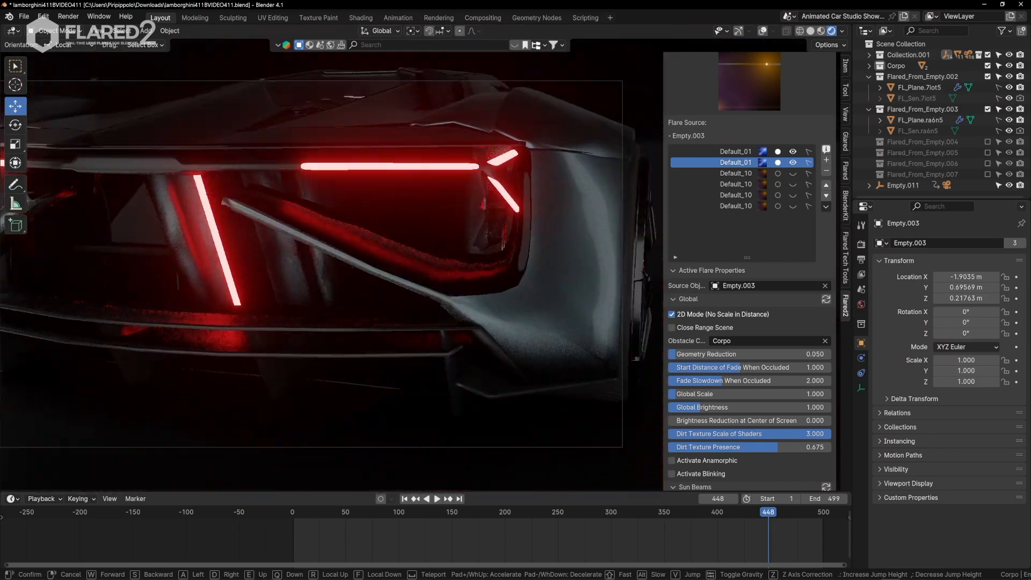
key("a")
key("w")
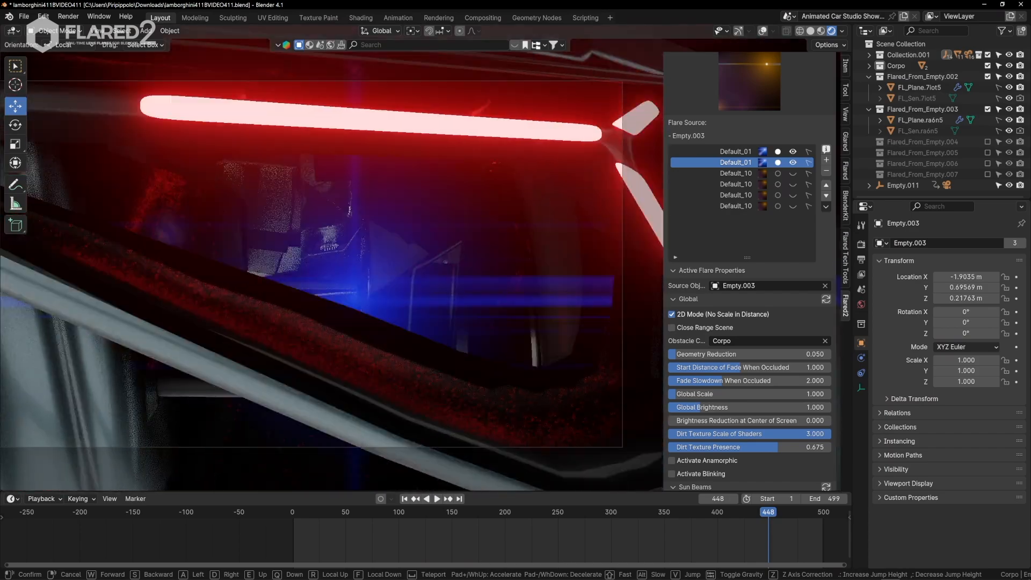
key("w")
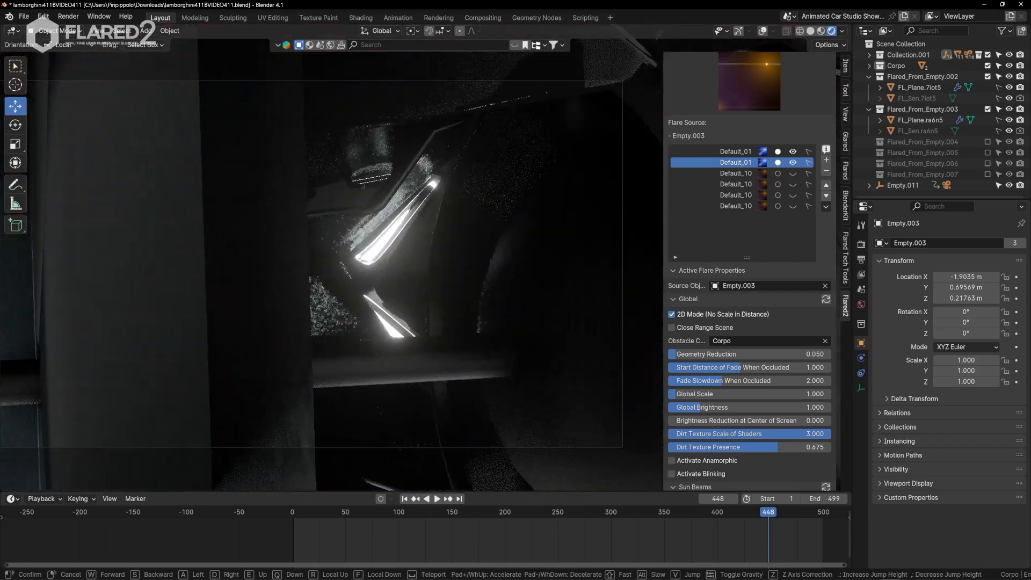
Back the camera out of the bodywork and circle the car to check the headlight flares from the rear, side and front.
key("s")
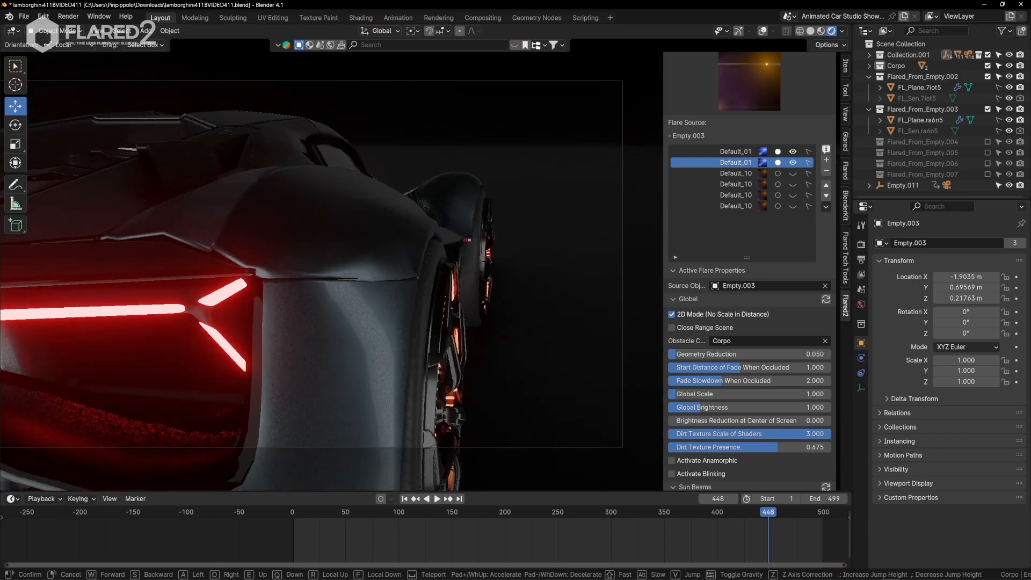
key("a")
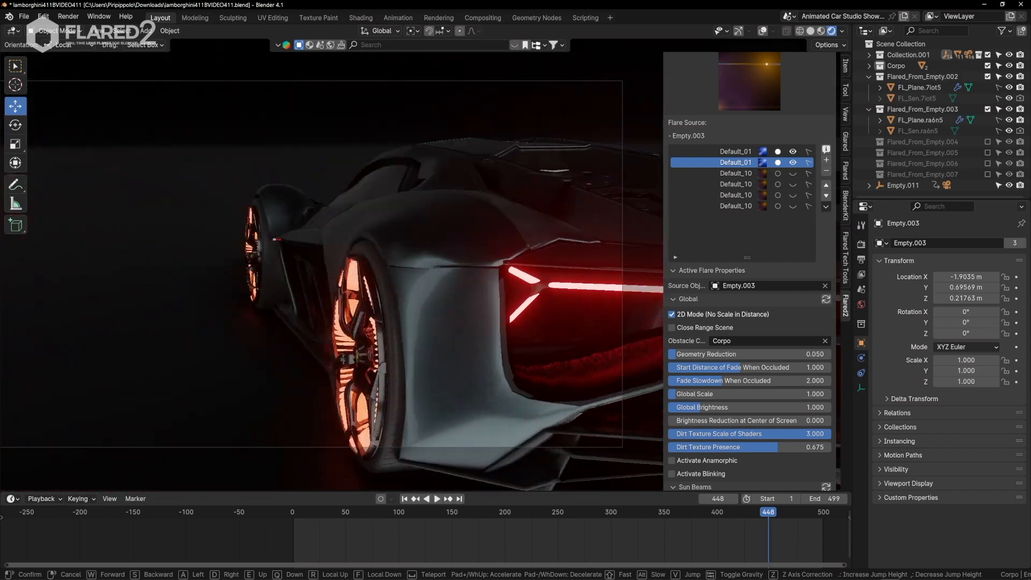
key("a")
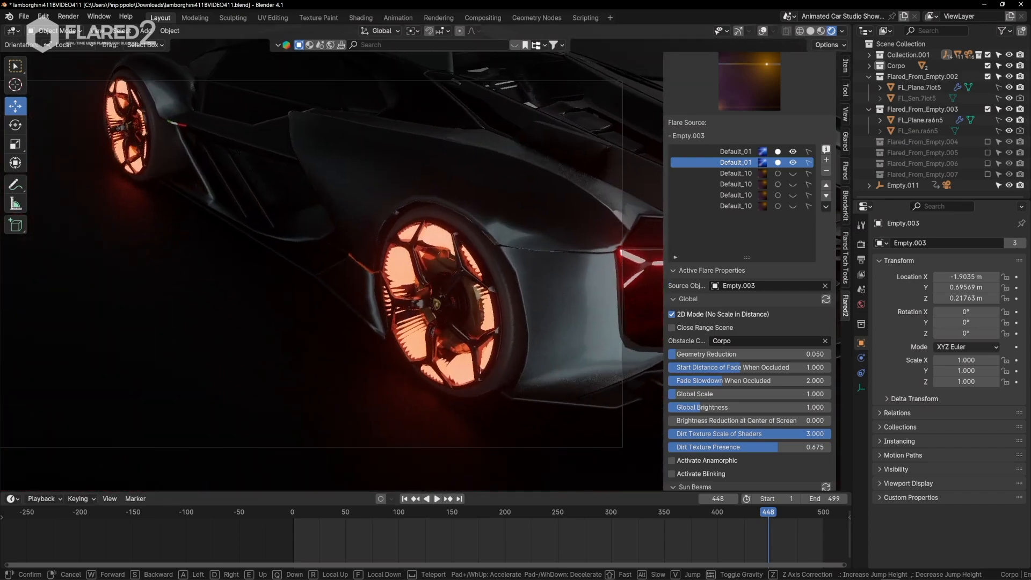
key("a")
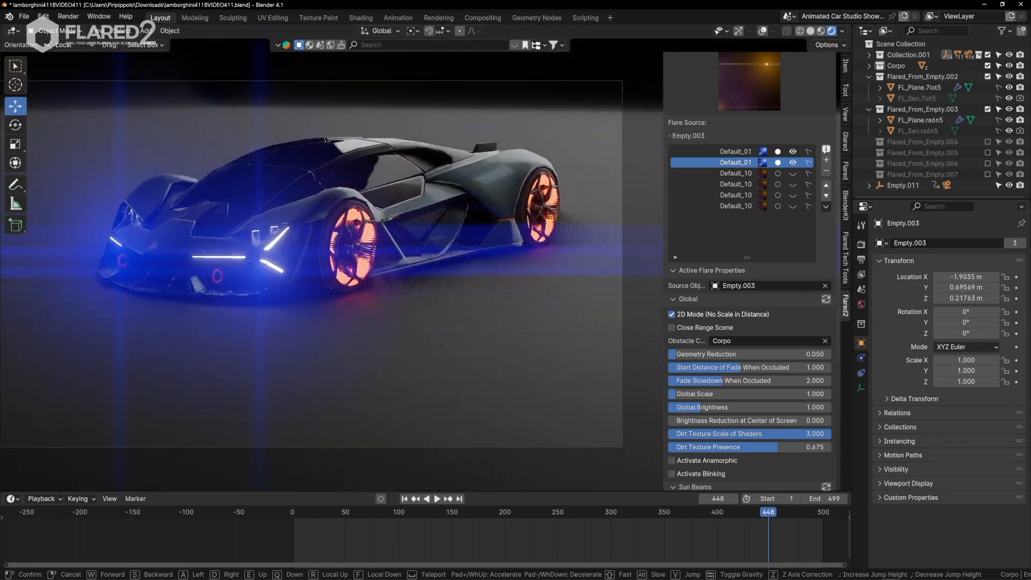
key("a")
key("d")
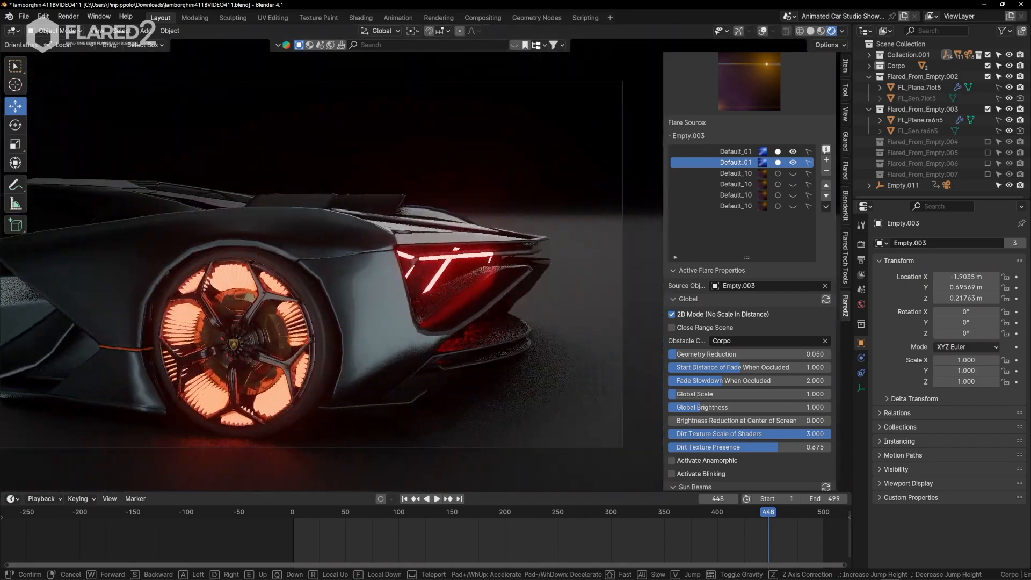
key("d")
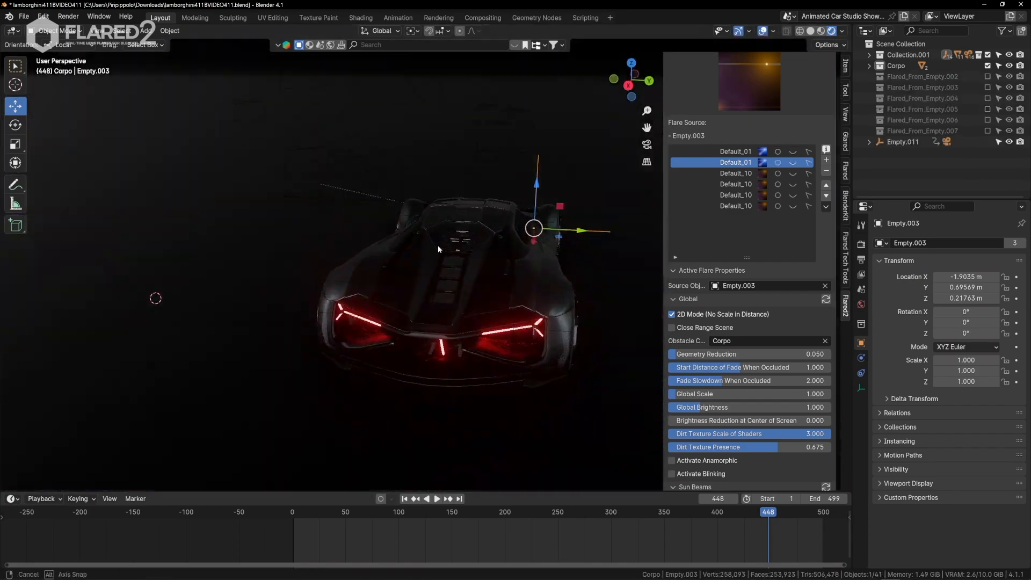
Hide the headlight flares, show the viewport overlays and select the three taillight empties, Empty.008, Empty.009 and Empty.010.
middle_click_drag(437, 246, 381, 235)
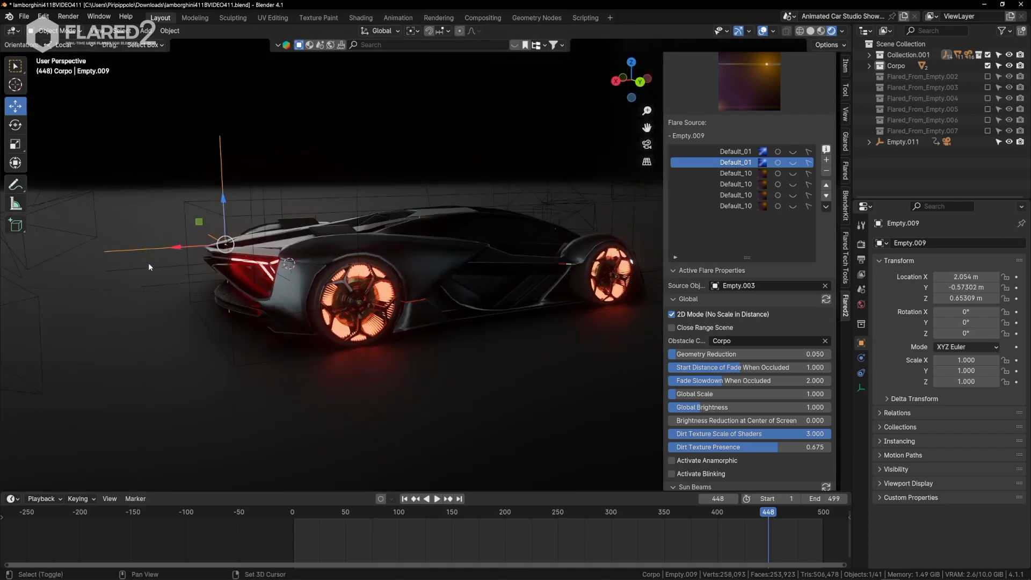
left_click(149, 266, "shift")
middle_click_drag(220, 290, 170, 305)
left_click(167, 267, "shift")
middle_click_drag(167, 267, 333, 265)
middle_click_drag(496, 230, 563, 275)
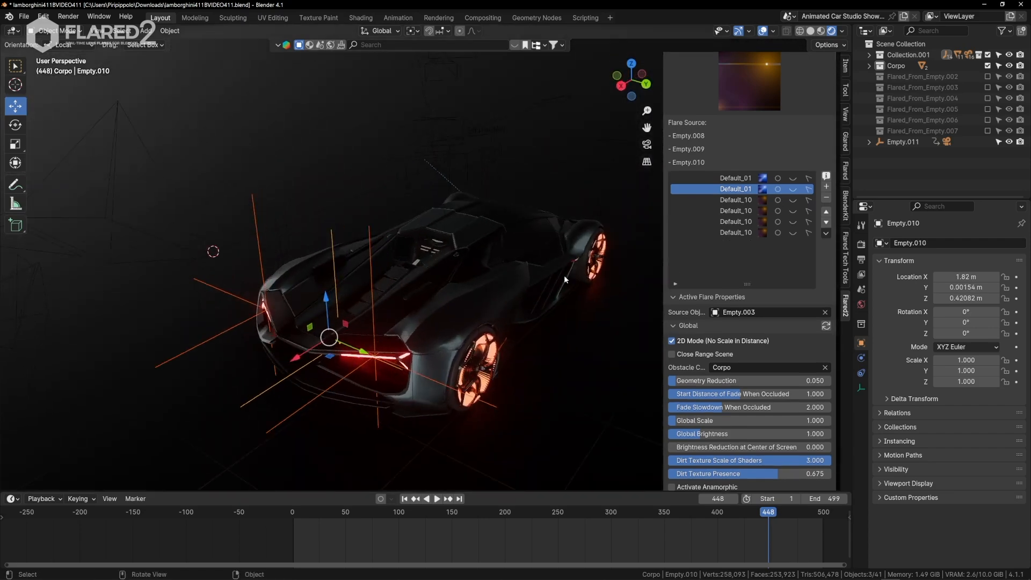
Add the Default_46 flare preset to the three selected taillight empties.
scroll(770, 129, "up", 6)
scroll(730, 150, "down", 7)
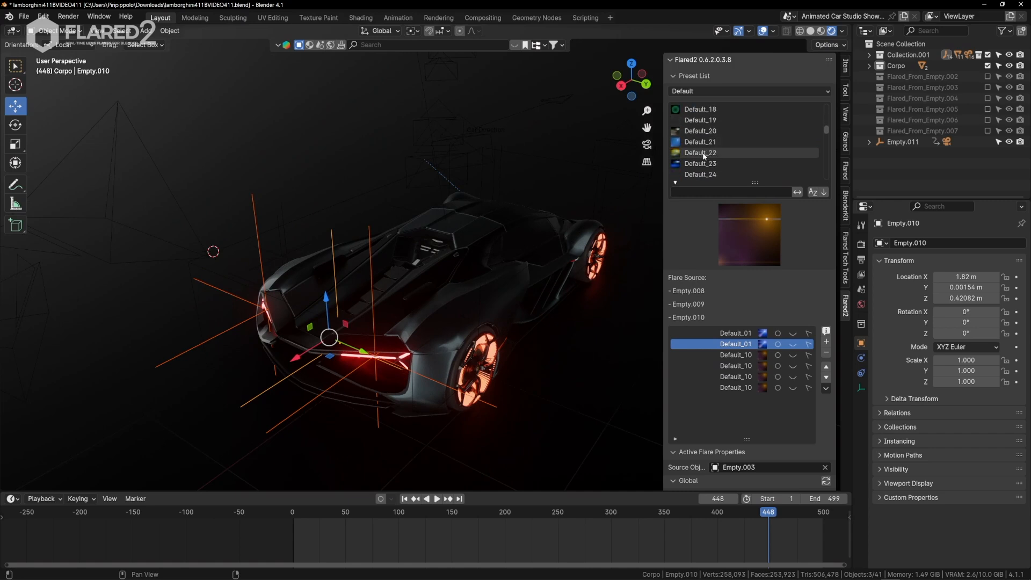
left_click(703, 162)
scroll(702, 161, "down", 3)
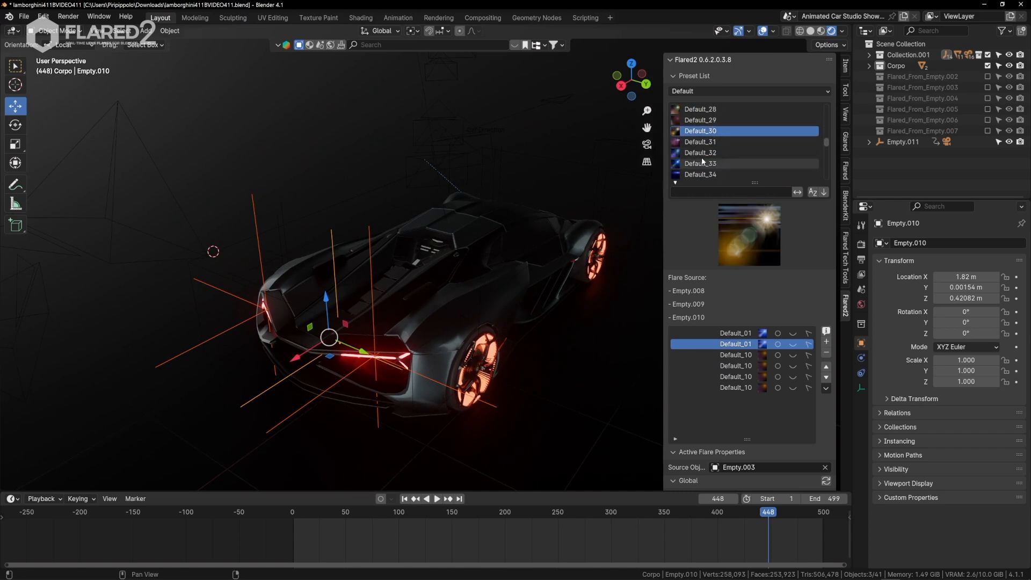
left_click(699, 162)
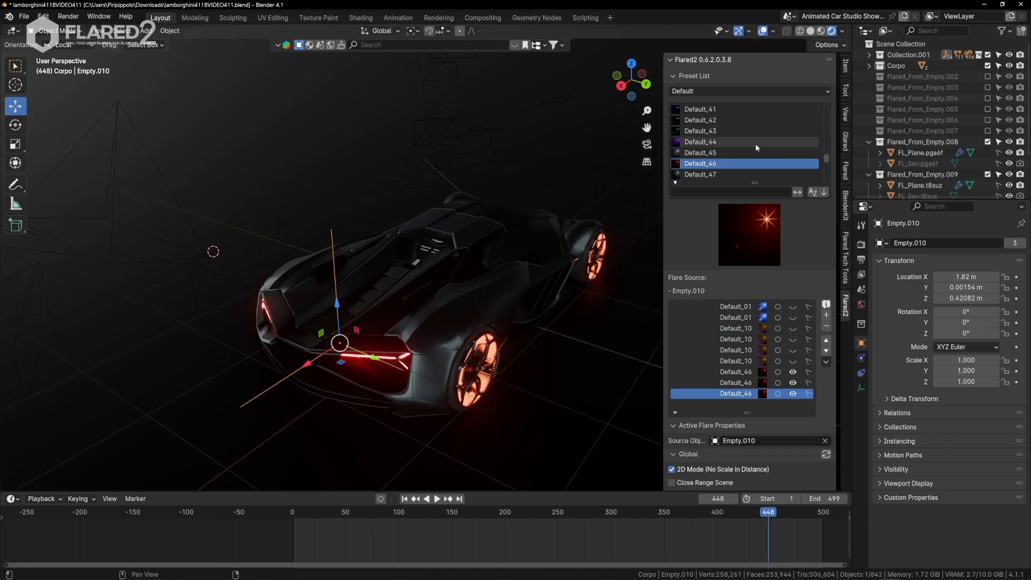
Mark all three Default_46 flares for syncing and view them through the scene camera with the viewport overlays hidden.
left_click(778, 372)
key("KP_0")
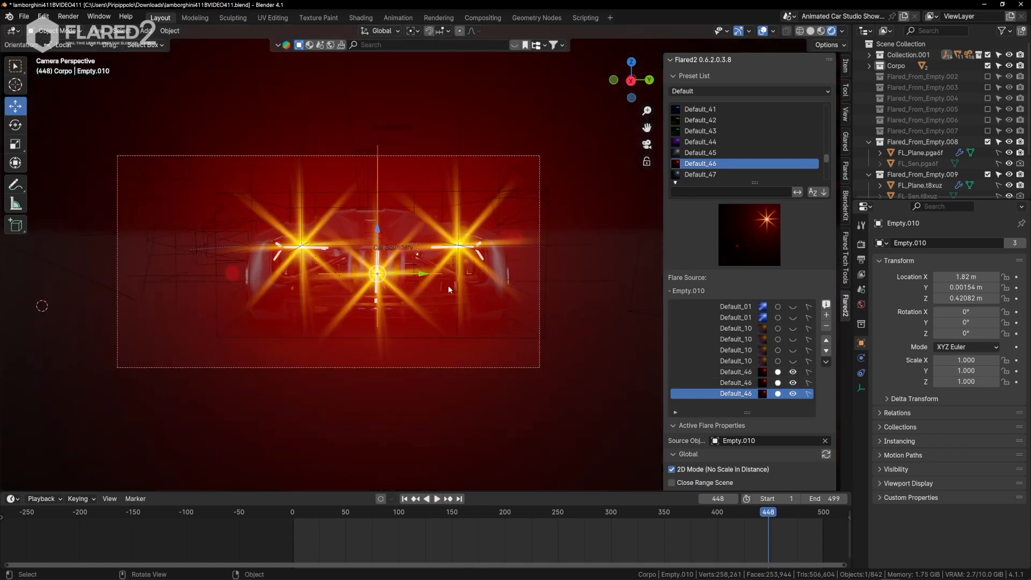
left_click(761, 33)
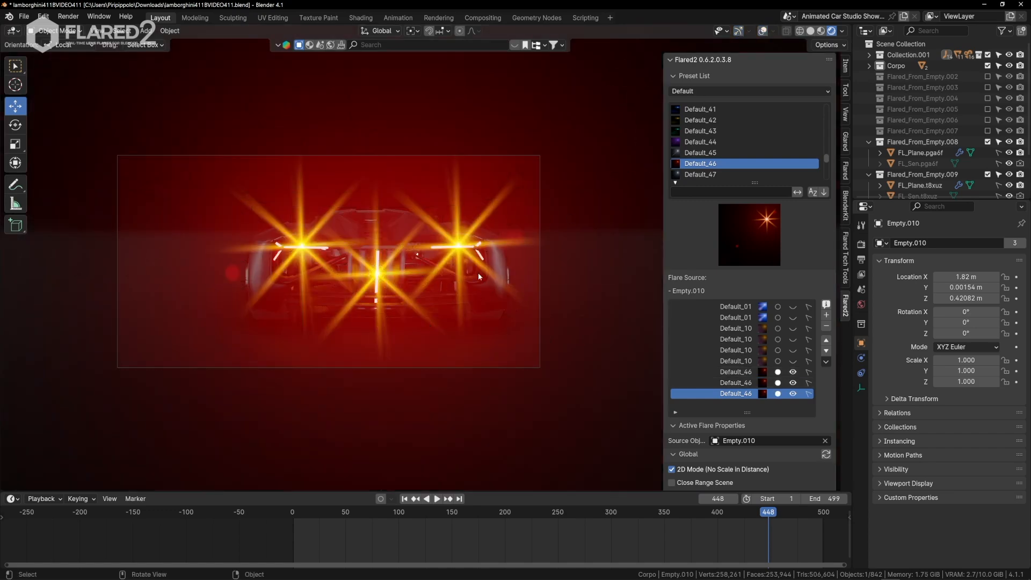
Walk the camera from side to side behind the car to examine the new taillight flares.
scroll(473, 274, "up", 3)
key("shift+grave")
key("a")
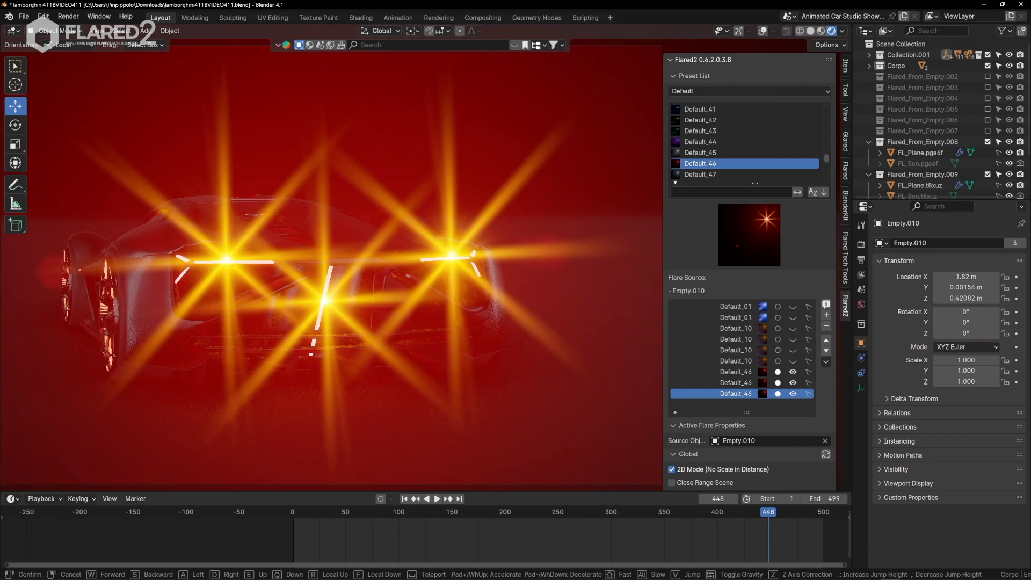
key("d")
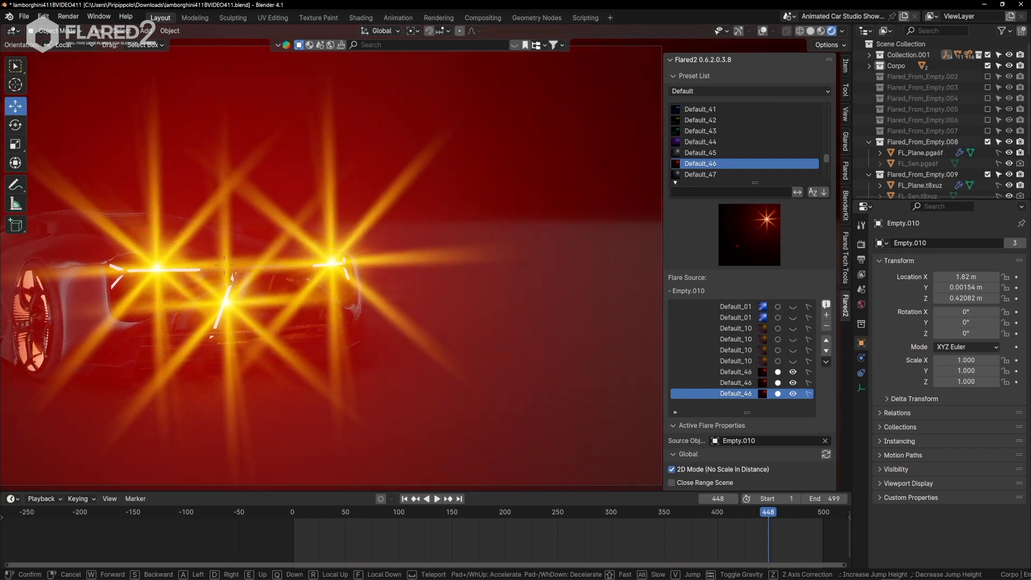
key("a")
key("d")
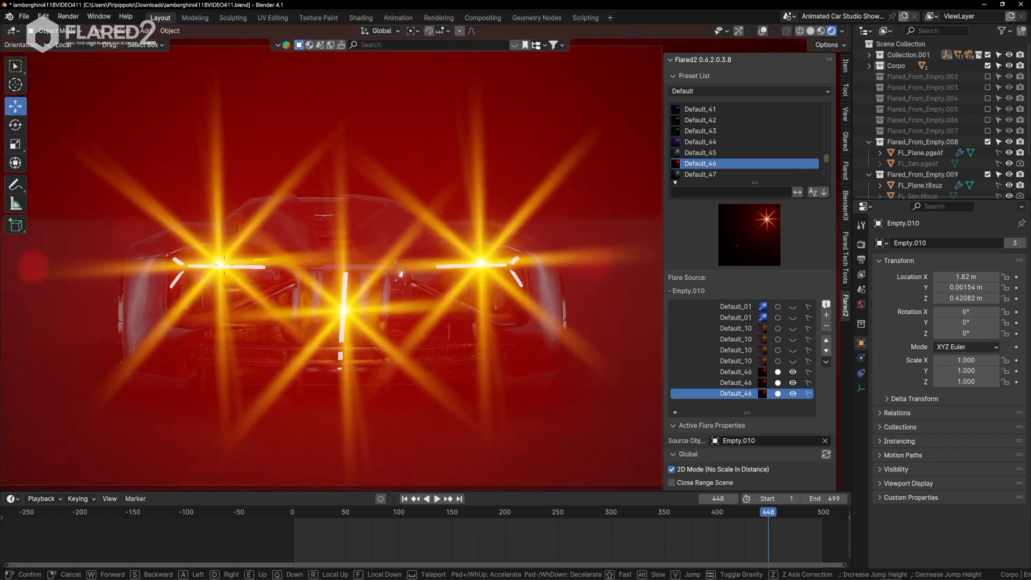
key("a")
left_click(455, 312)
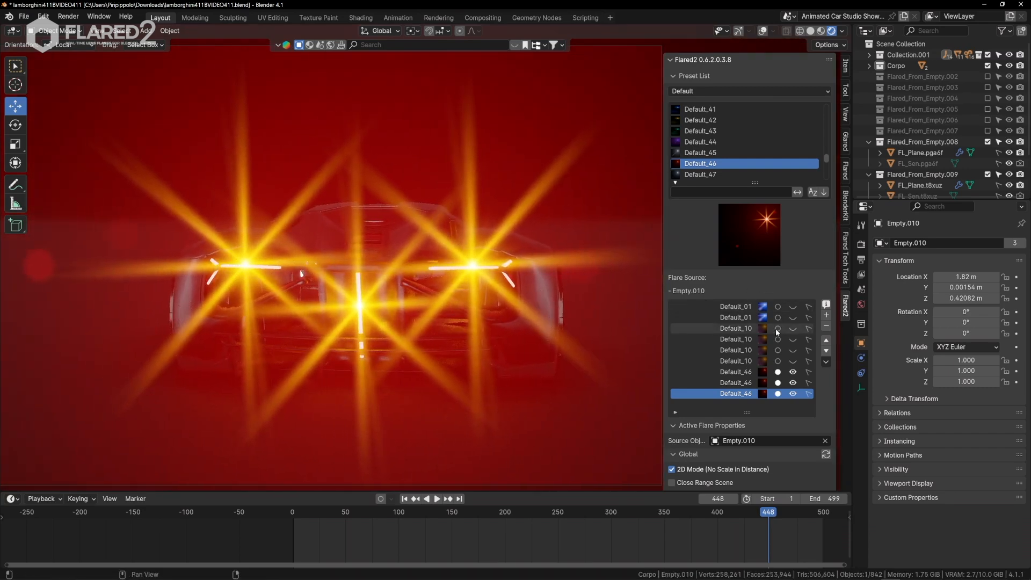
Deactivate Sun Beams and Starburst on the Empty.010 flare and sync both sections to the other taillight flares.
scroll(776, 332, "down", 15)
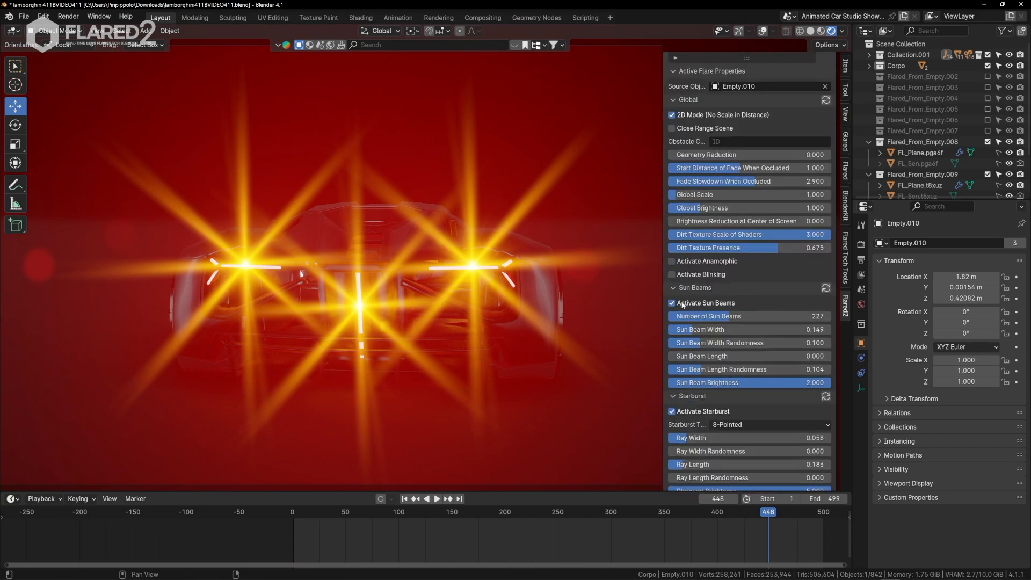
left_click(671, 303)
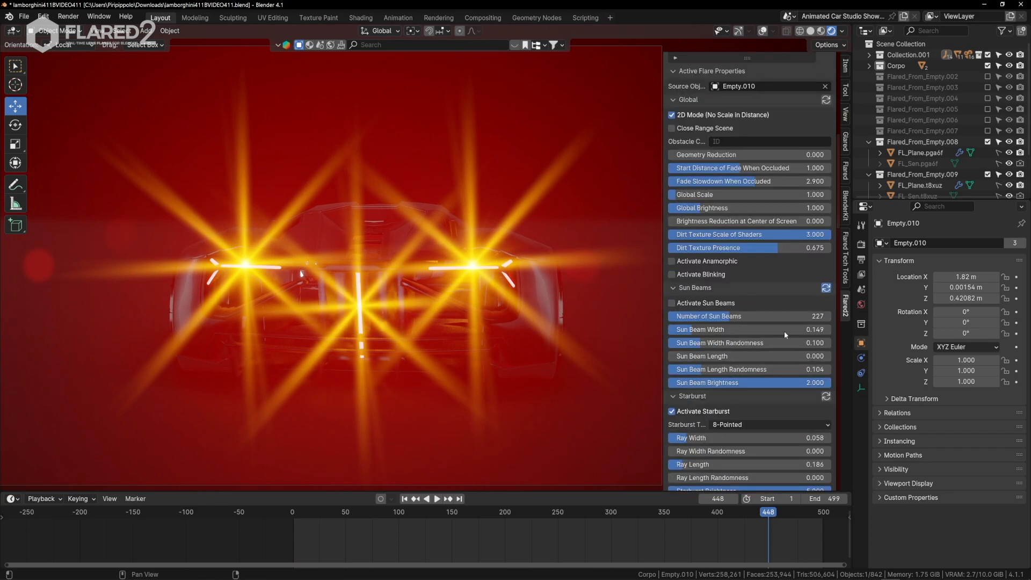
left_click(671, 412)
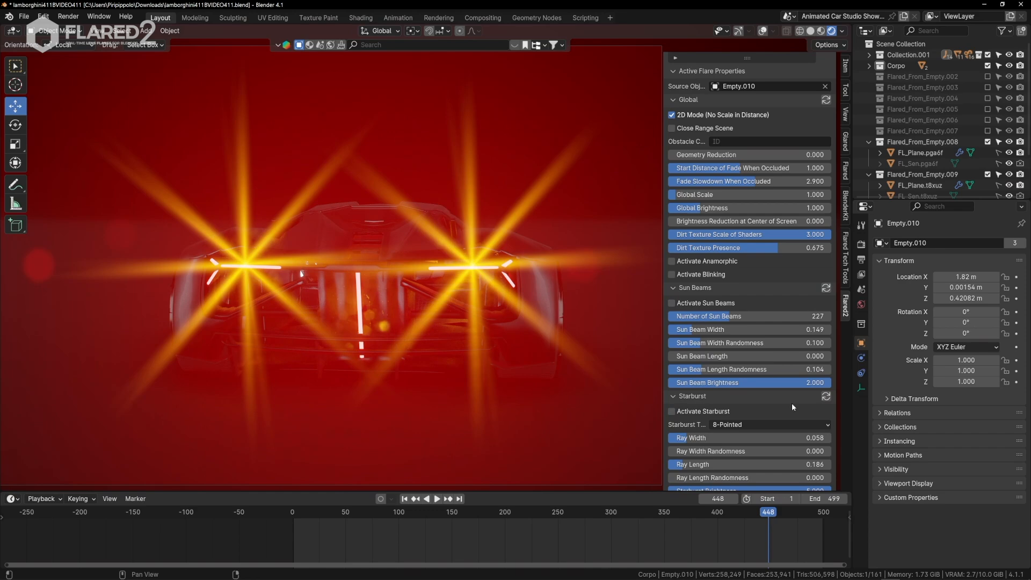
left_click(825, 397)
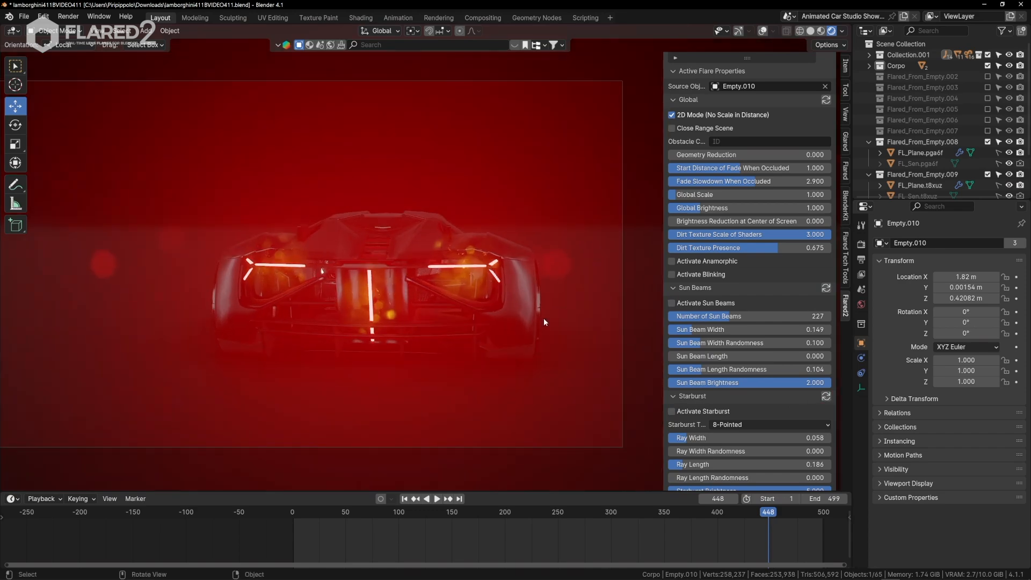
Reduce the active taillight flare's Glow Scale to about 11.09 and sync the light and glow settings to the marked flares.
scroll(732, 368, "down", 6)
scroll(732, 369, "down", 5)
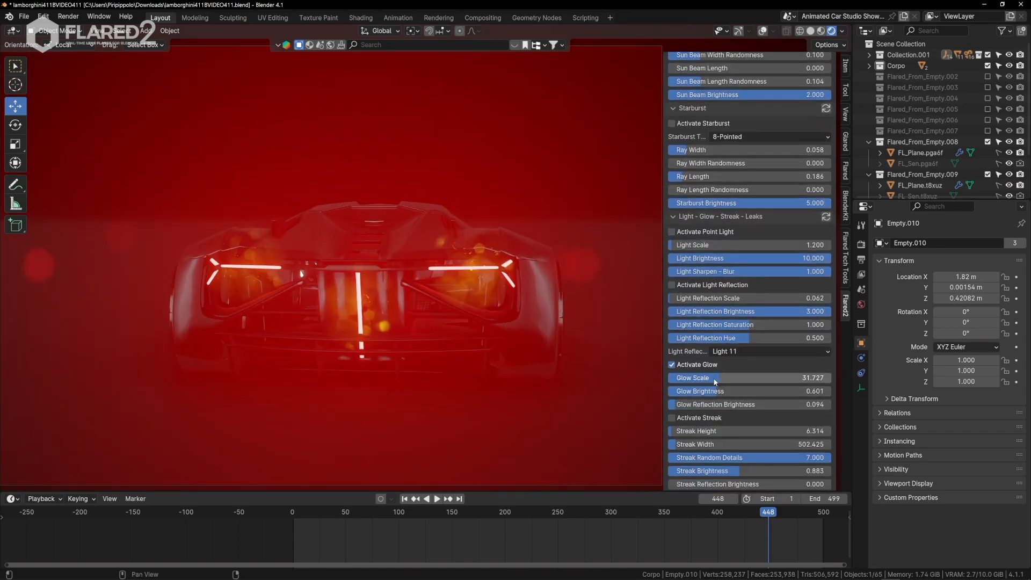
left_click(826, 217)
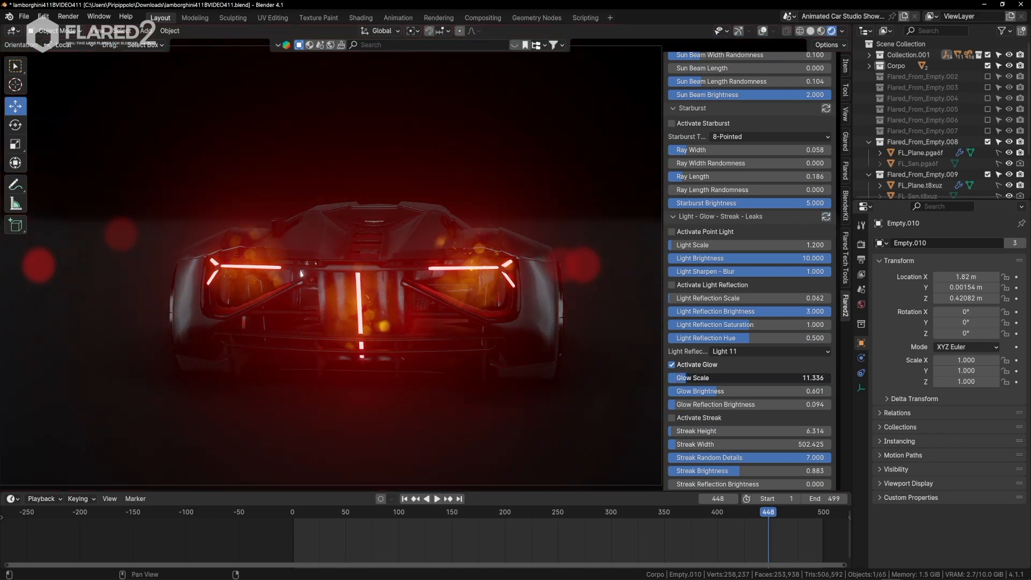
left_click(826, 218)
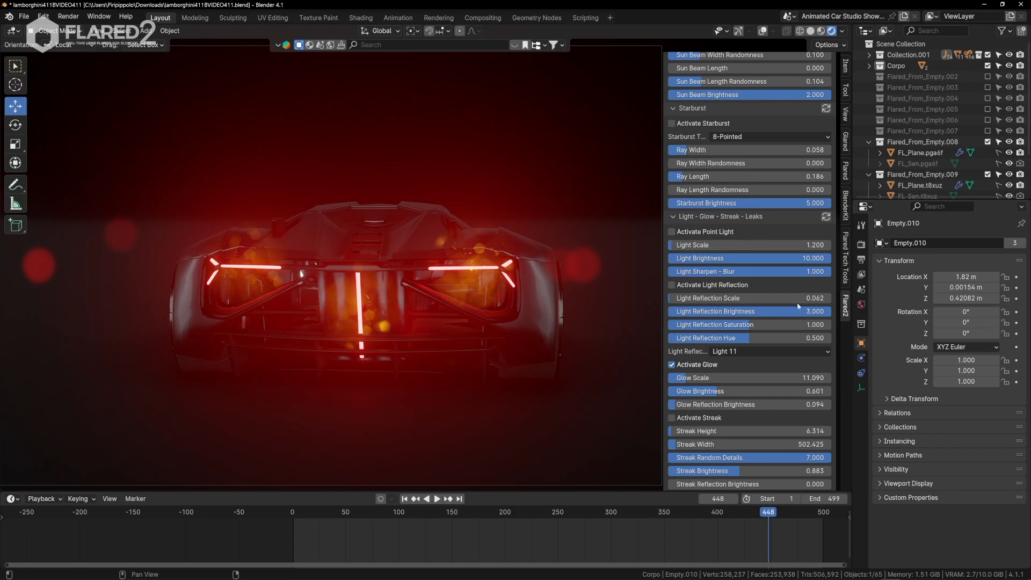
Turn off 2D Mode, lower the Global Scale to about 0.624 and sync the global settings across the taillight flares.
scroll(732, 197, "up", 15)
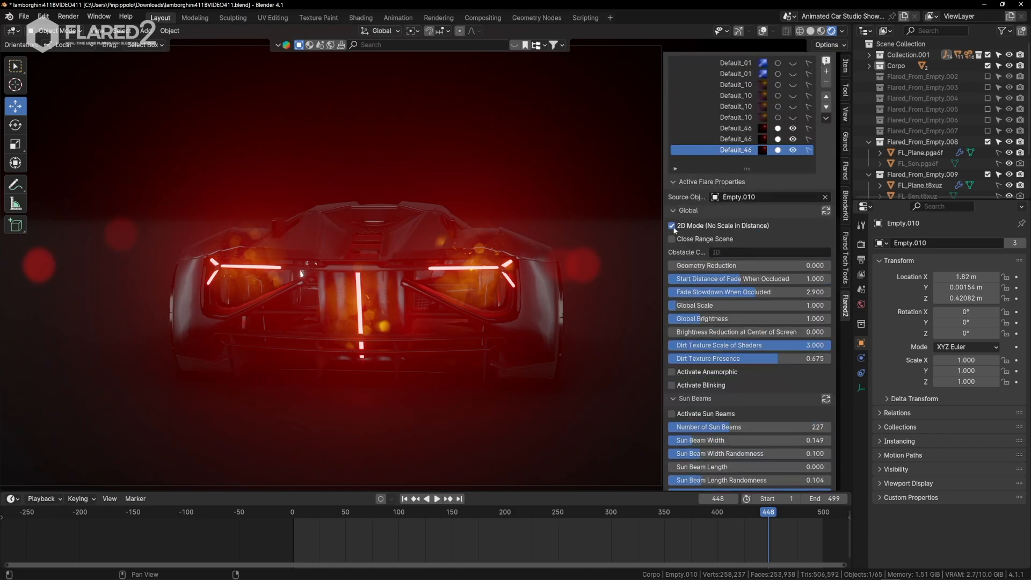
left_click(671, 226)
left_click(826, 211)
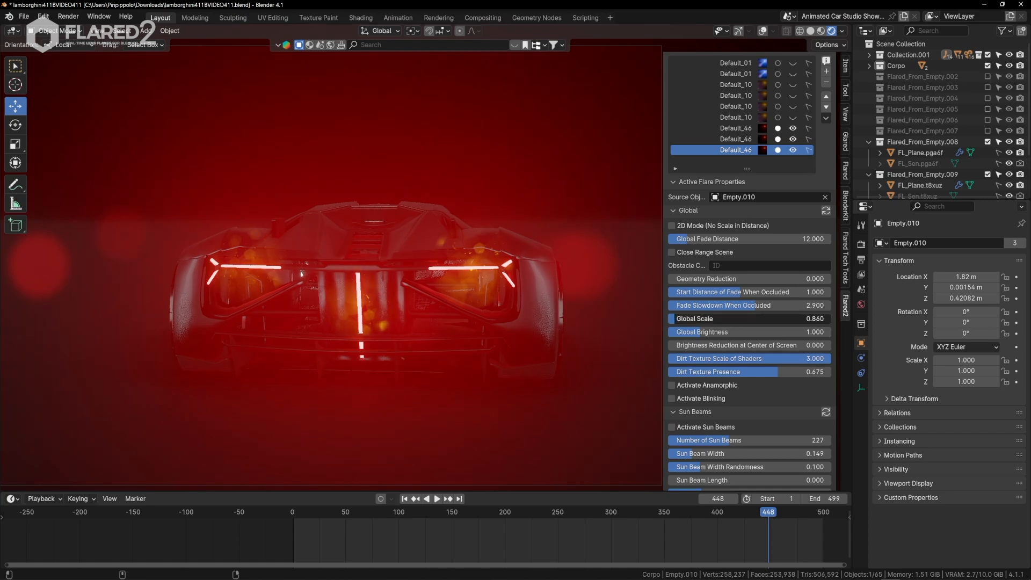
left_click_drag(740, 318, 742, 319)
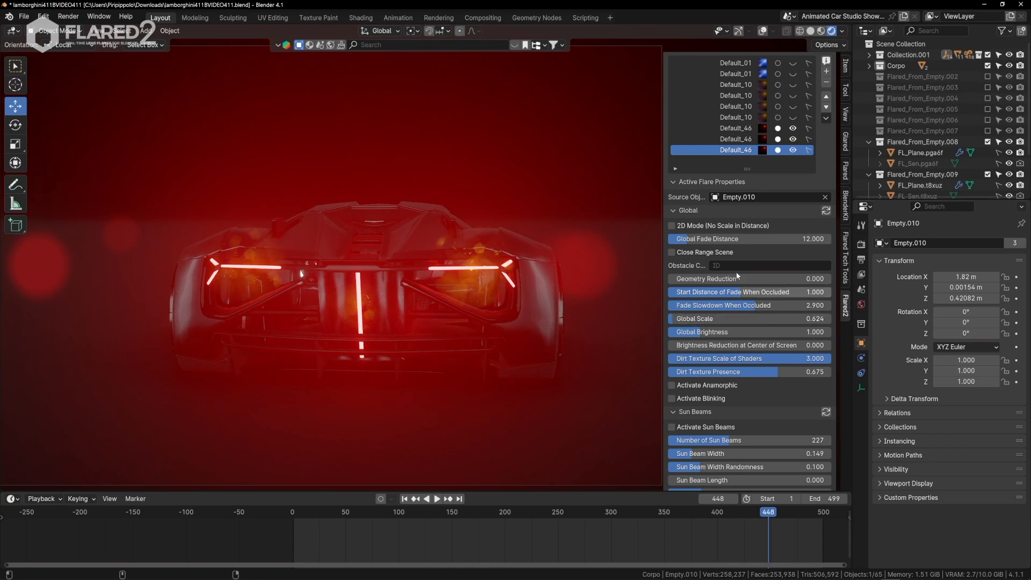
left_click(828, 211)
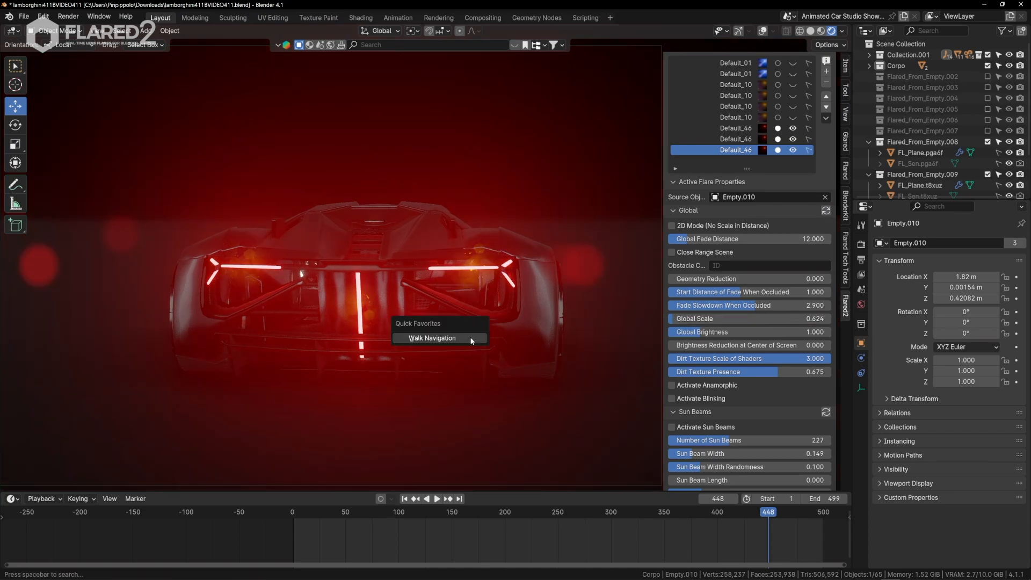
Walk the camera away from, towards and around the rear of the car to check how the taillight flares scale with distance.
left_click(472, 338)
key("s")
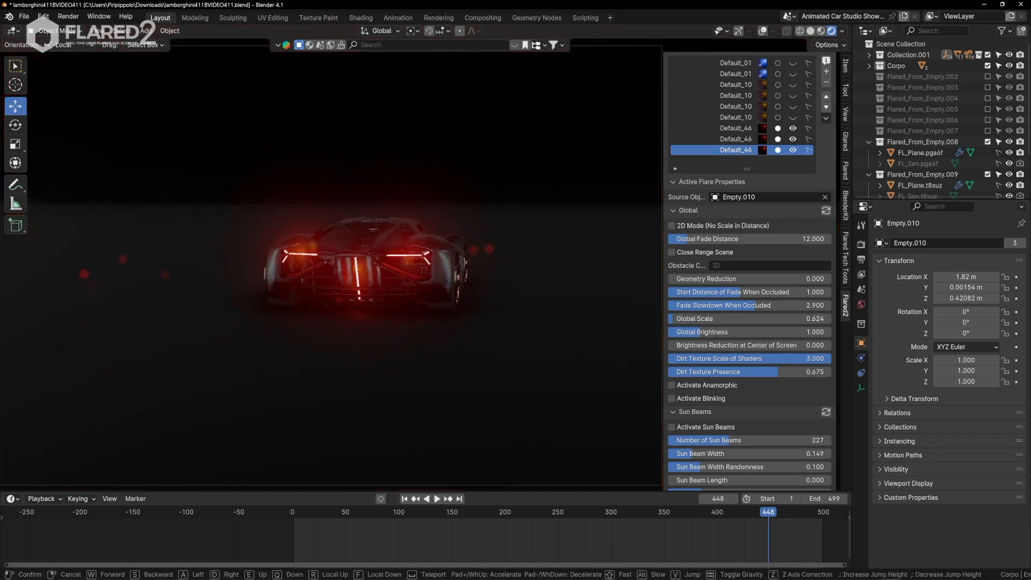
key("w")
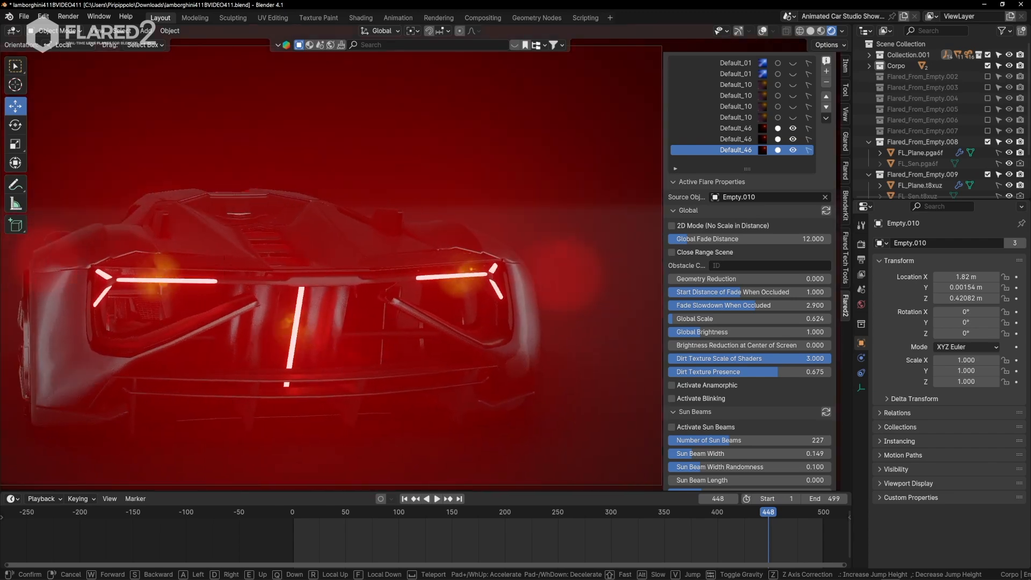
key("s")
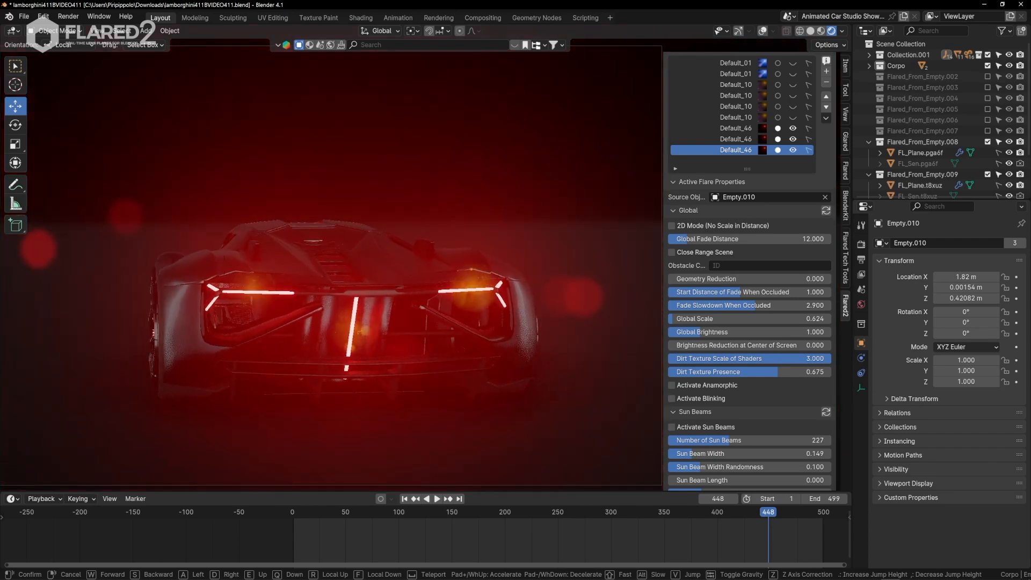
left_click(531, 340)
key("shift+grave")
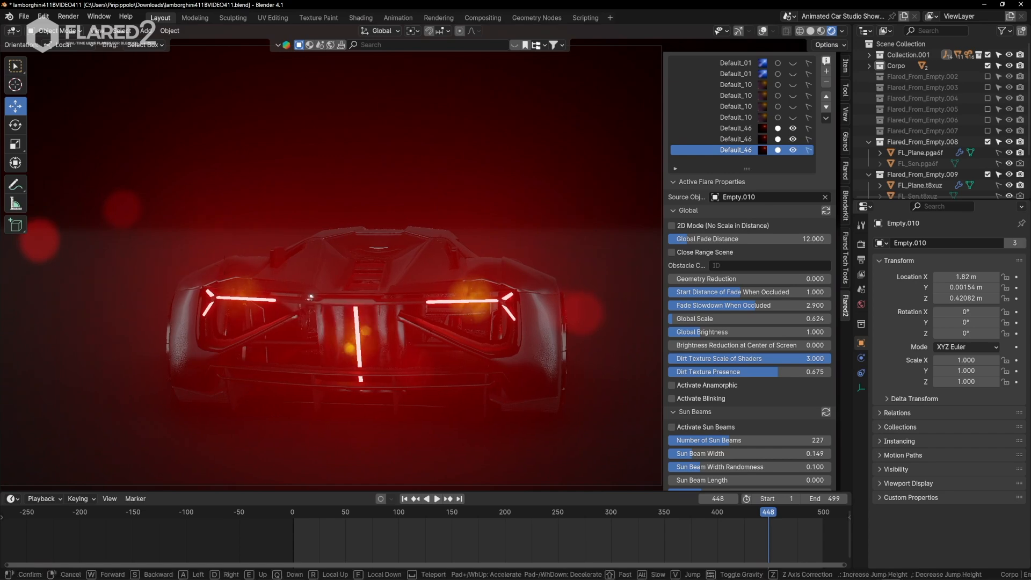
key("w")
key("s")
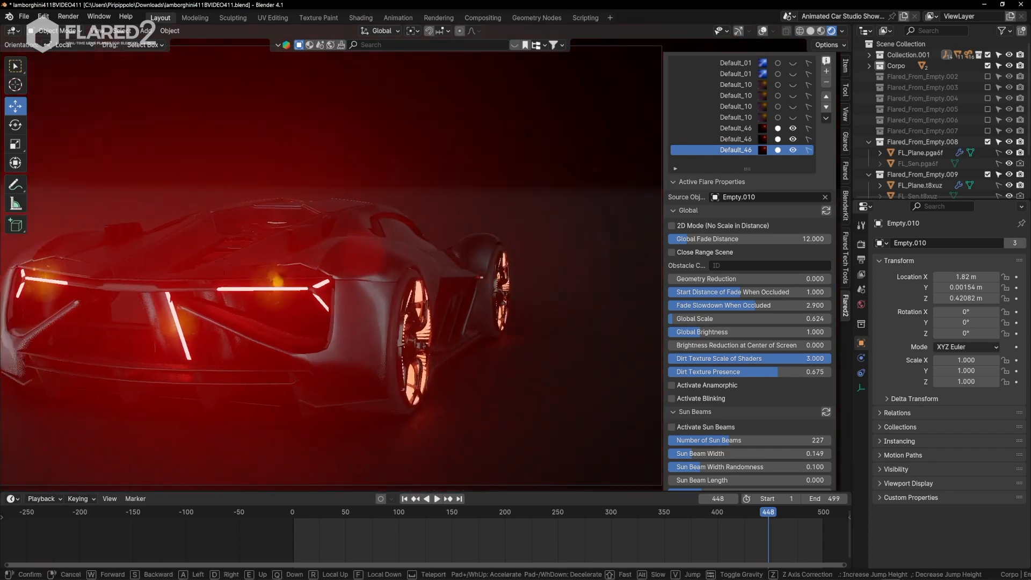
key("a")
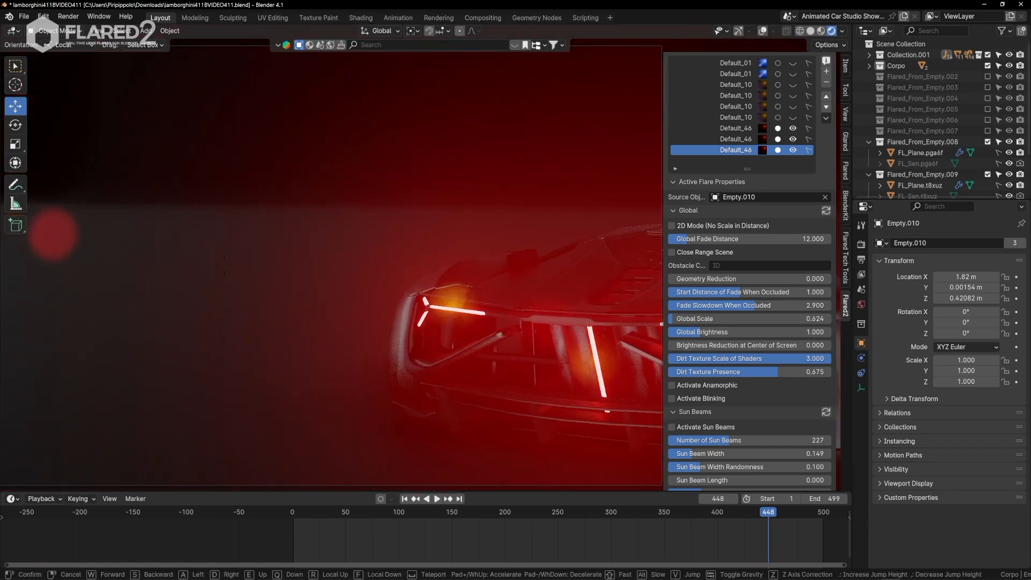
left_click(531, 340)
Set the lens dirt's Dirt Range to about 1.852 and Dirt Brightness to about 2.953, synced across the taillight flares.
scroll(751, 344, "down", 5)
scroll(751, 344, "down", 10)
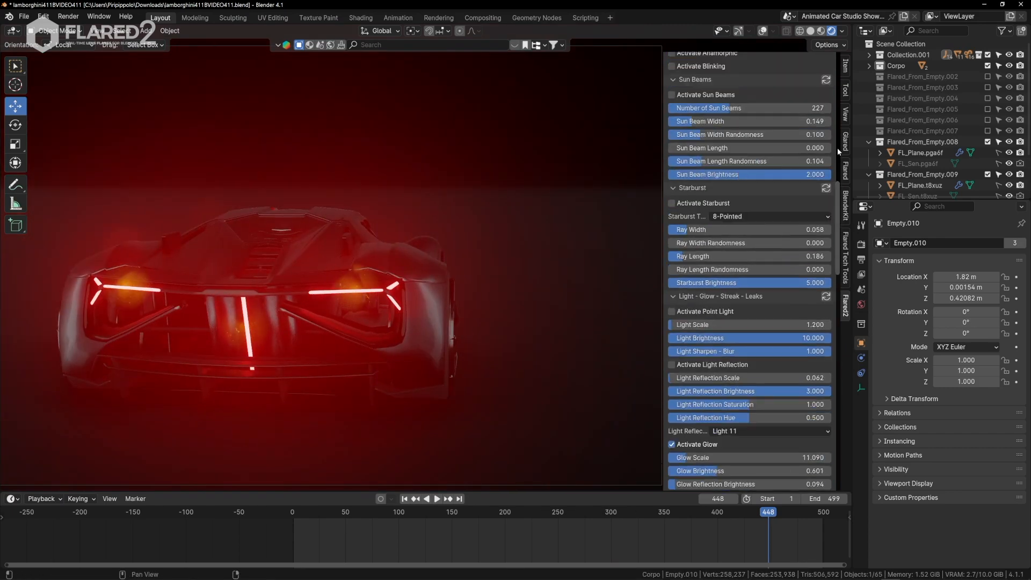
mouse_move(835, 218)
left_mouse_down()
mouse_move(835, 365)
mouse_move(835, 142)
left_mouse_up()
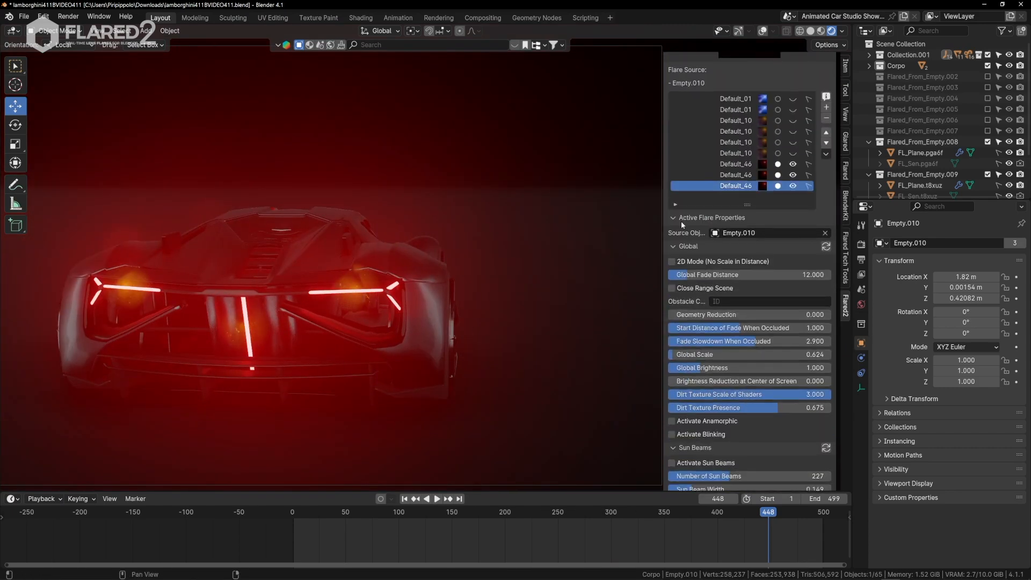
left_click_drag(672, 217, 674, 330)
mouse_move(708, 426)
left_mouse_down()
mouse_move(807, 426)
mouse_move(717, 440)
left_mouse_up()
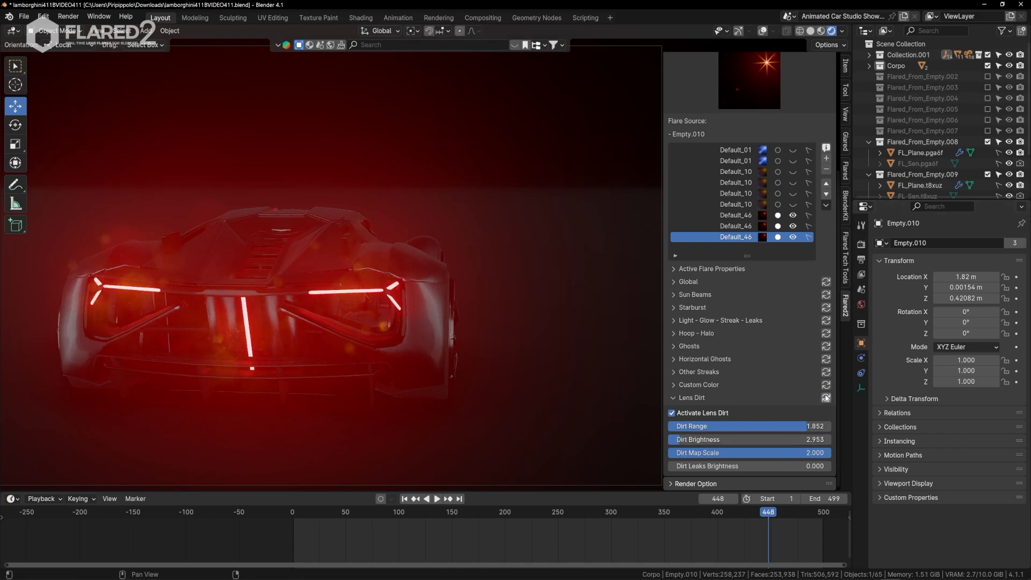
Reduce the Dirt Map Scale to about 1.120 and sync the lens dirt settings to the marked taillight flares.
key("shift+grave")
key("a")
key("w")
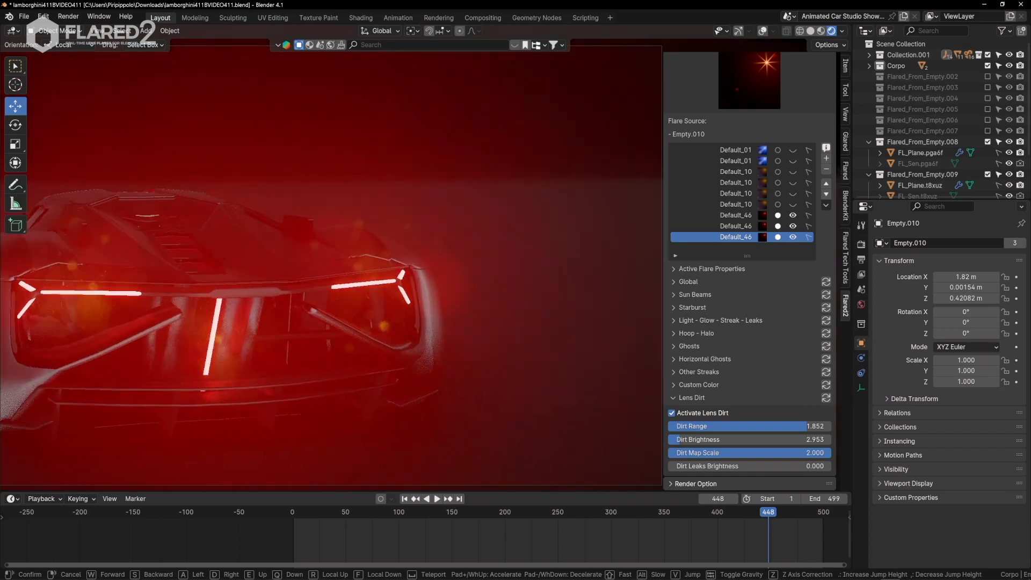
key("d")
left_click(693, 466)
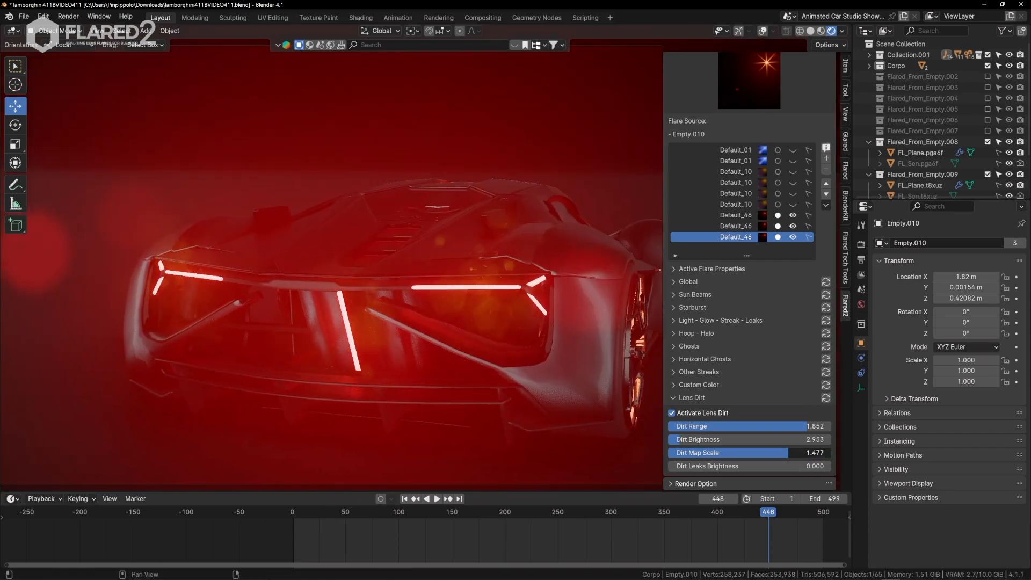
left_click_drag(788, 452, 758, 453)
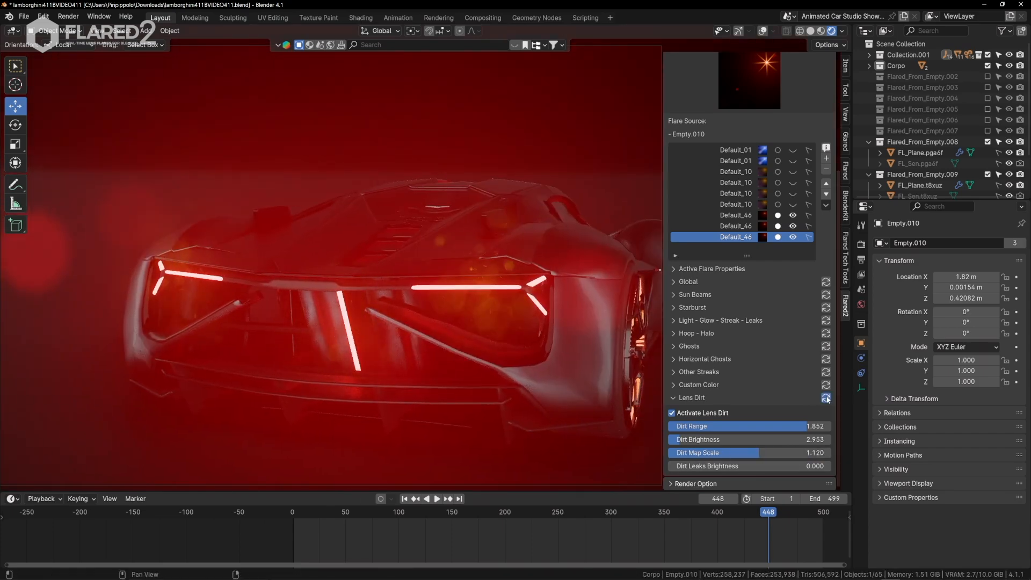
Walk the camera around both rear corners of the car to check the taillight flares' lens dirt.
key("shift+grave")
key("s")
key("a")
key("w")
key("a")
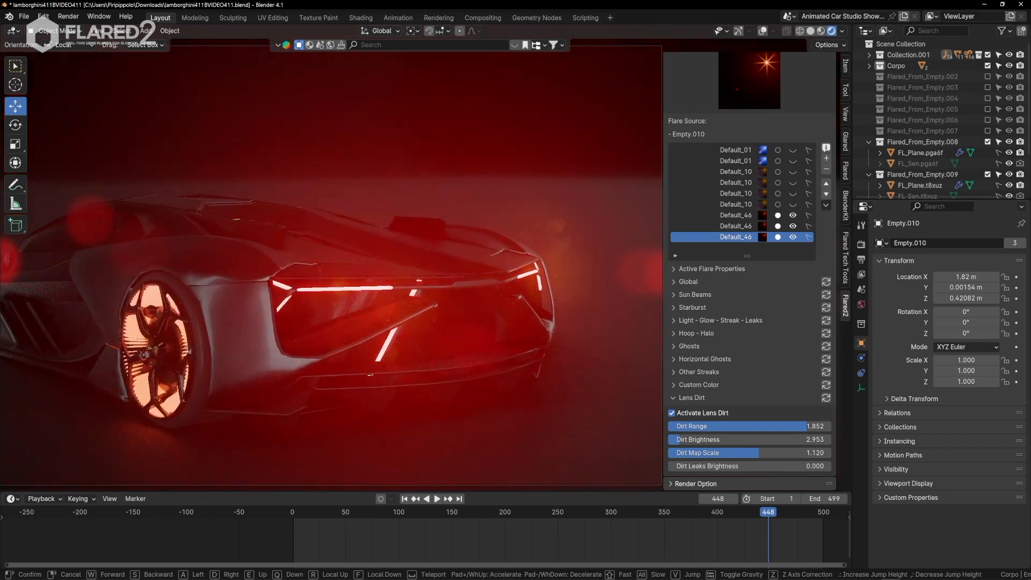
key("d")
left_click(798, 368)
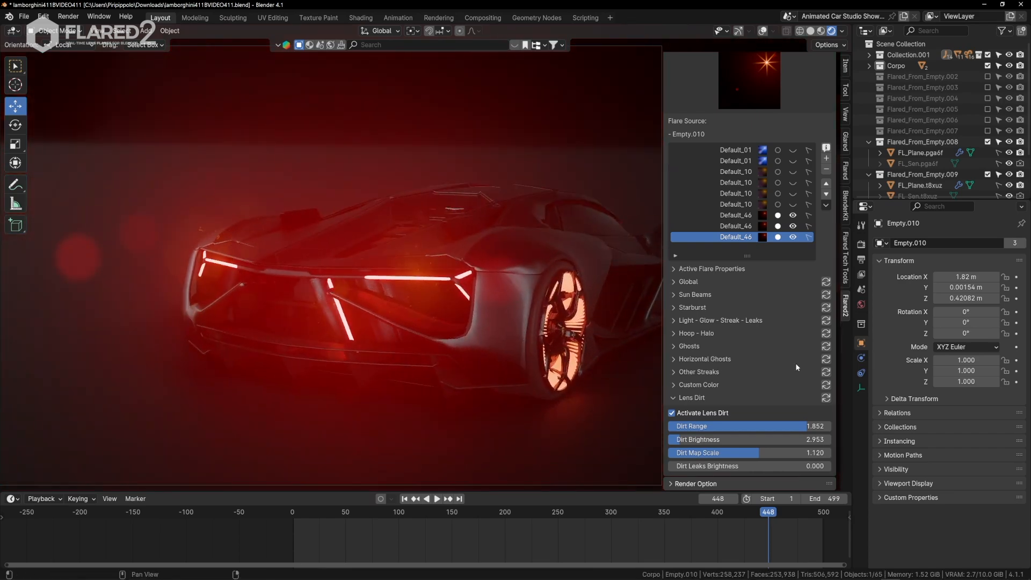
Change the taillight flares' custom Point Light Color to red and sync the custom colors.
left_click(675, 384)
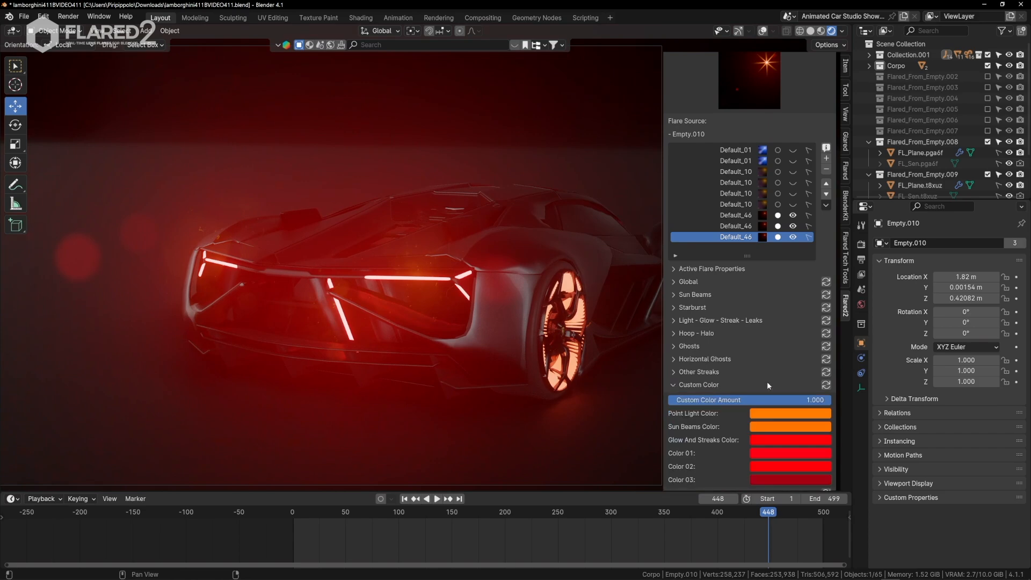
scroll(766, 383, "down", 3)
left_click(790, 346)
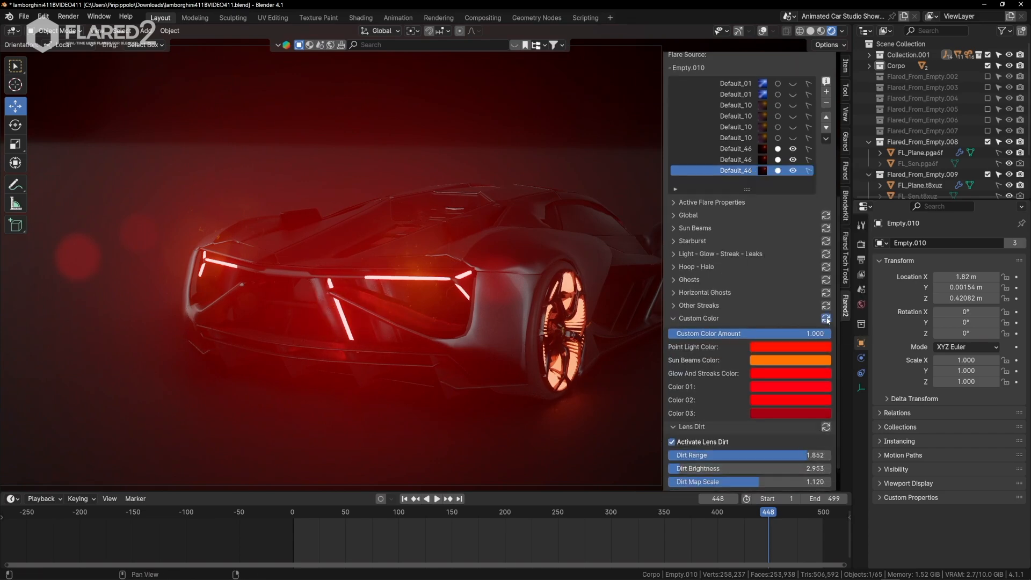
Set Corpo as the taillight flares' obstacle collection with a Geometry Reduction of 0.050 and sync the global settings.
key("shift+grave")
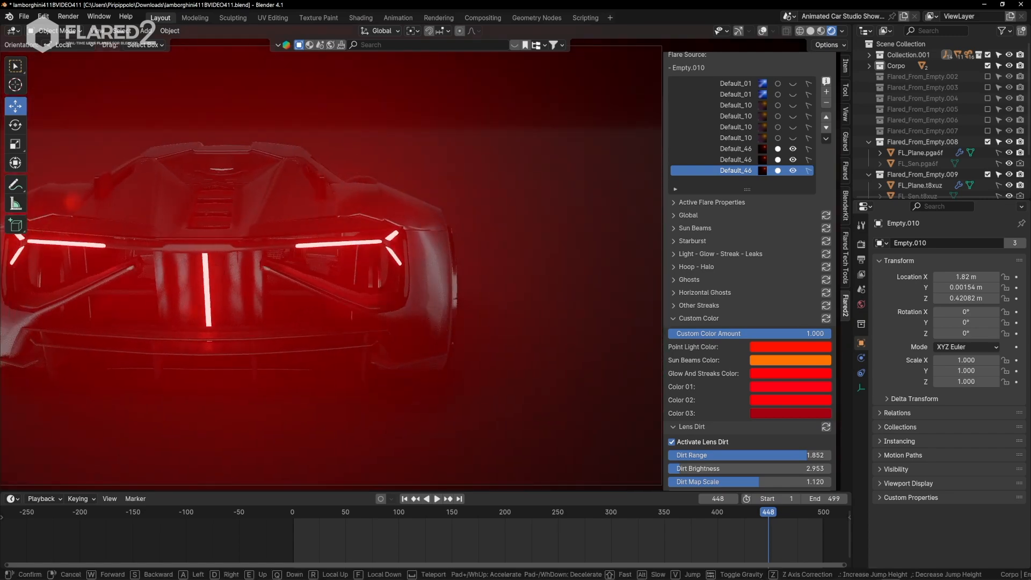
key("d")
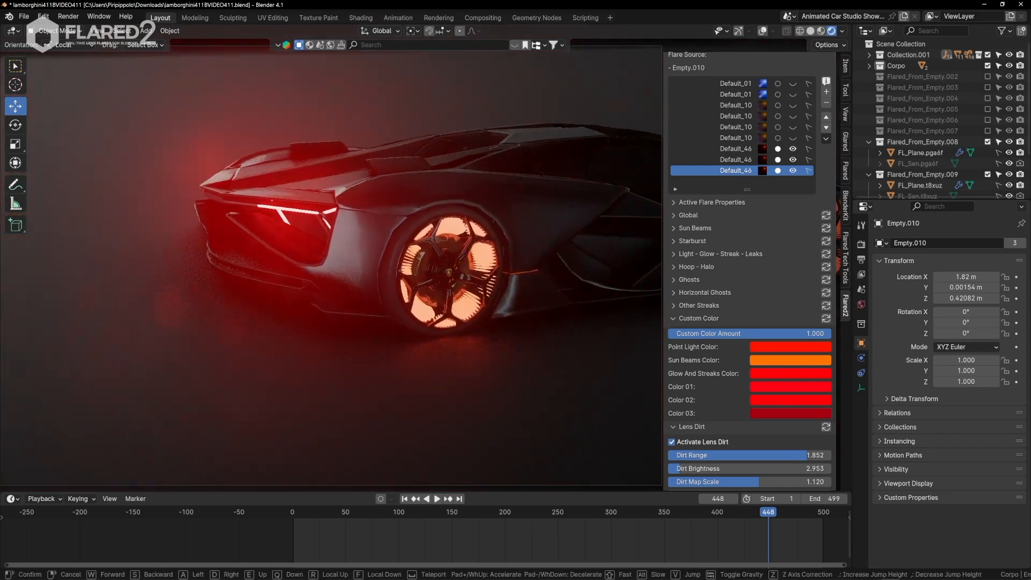
key("a")
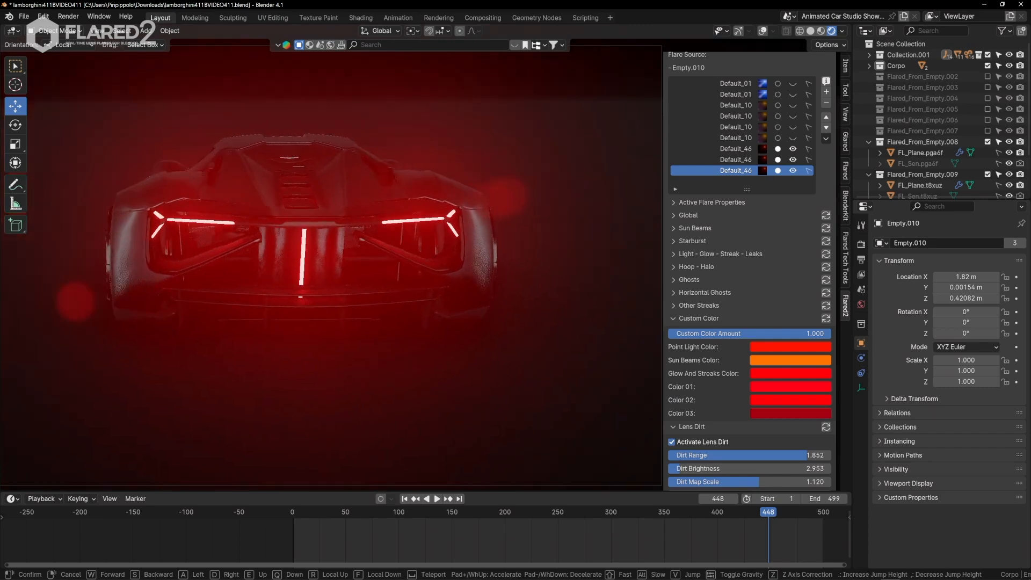
left_click(857, 253)
left_click(677, 320)
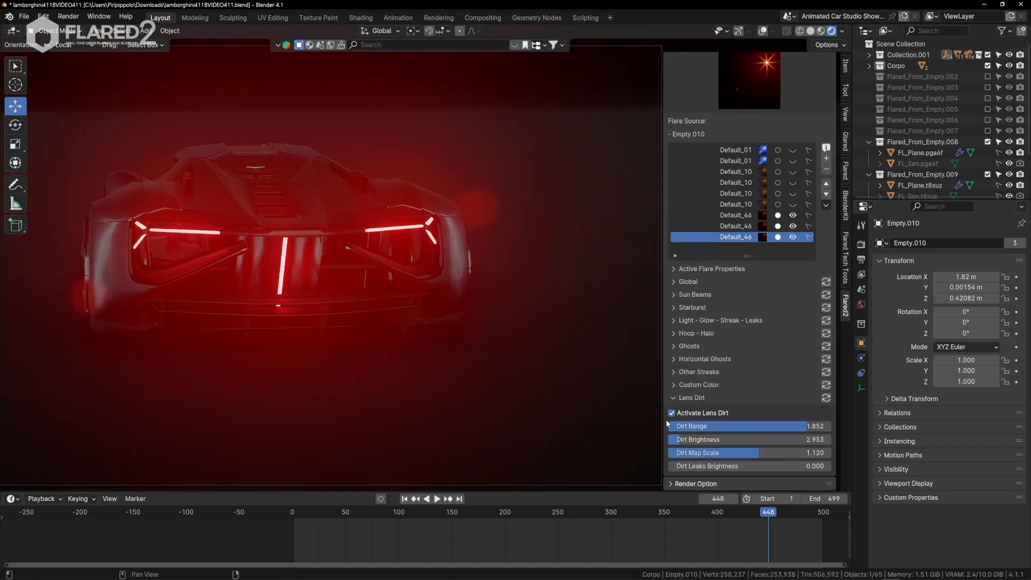
left_click(671, 421)
left_click(673, 352)
scroll(672, 355, "down", 3)
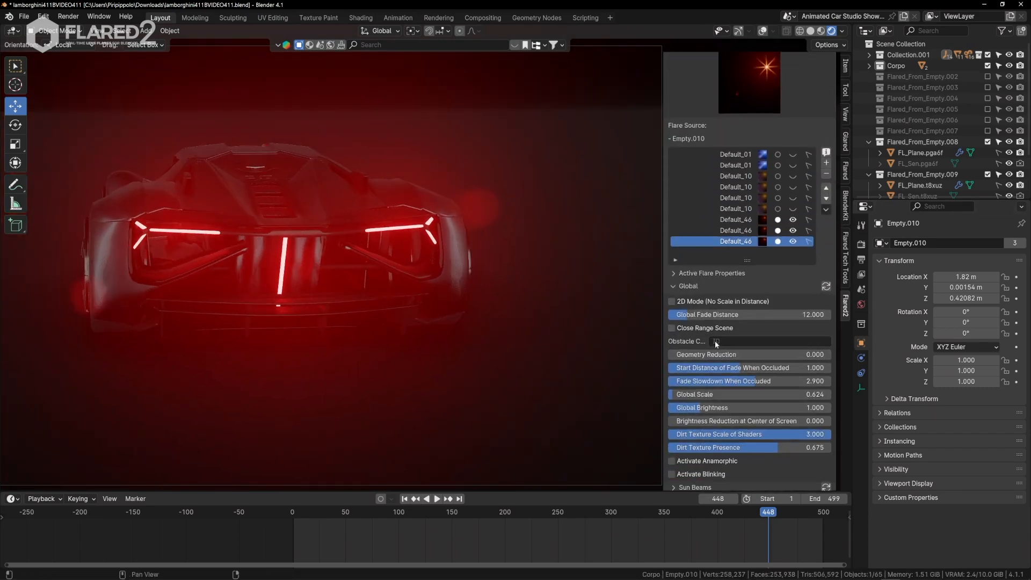
left_click(714, 341)
left_click(734, 379)
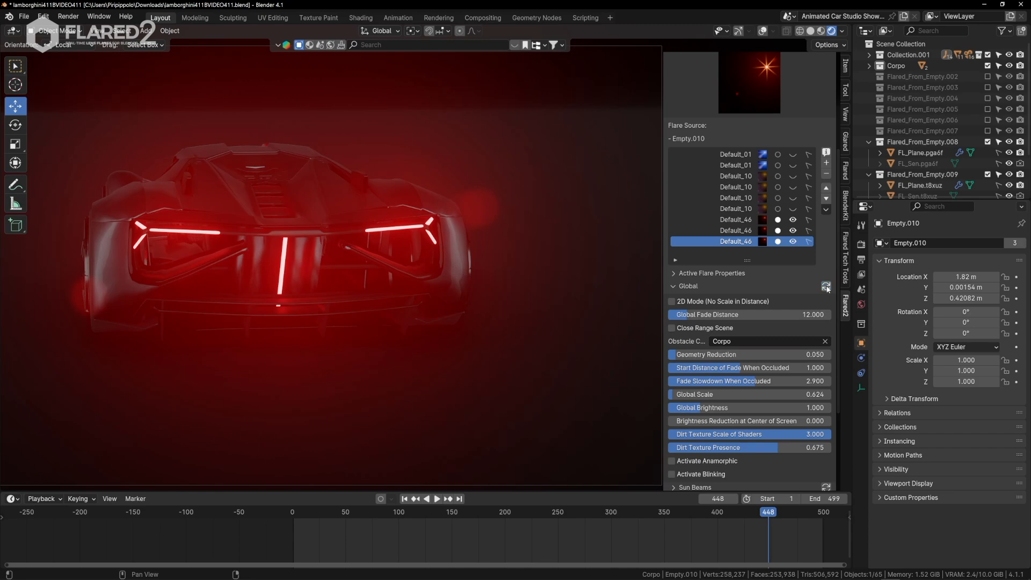
Walk the camera around the car's rear and both sides to check how the body occludes the taillight flares.
left_click(376, 289)
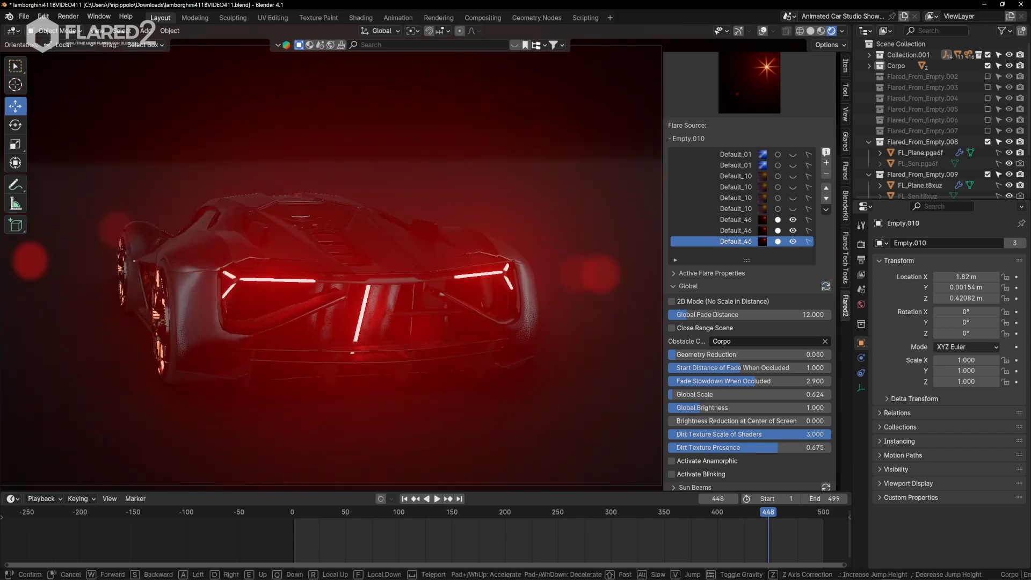
key("a")
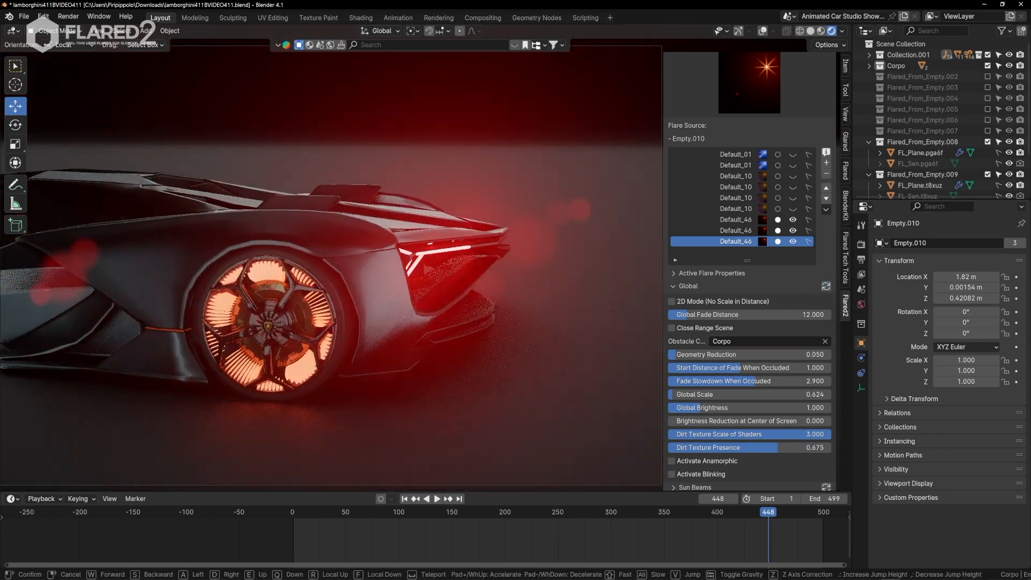
key("a")
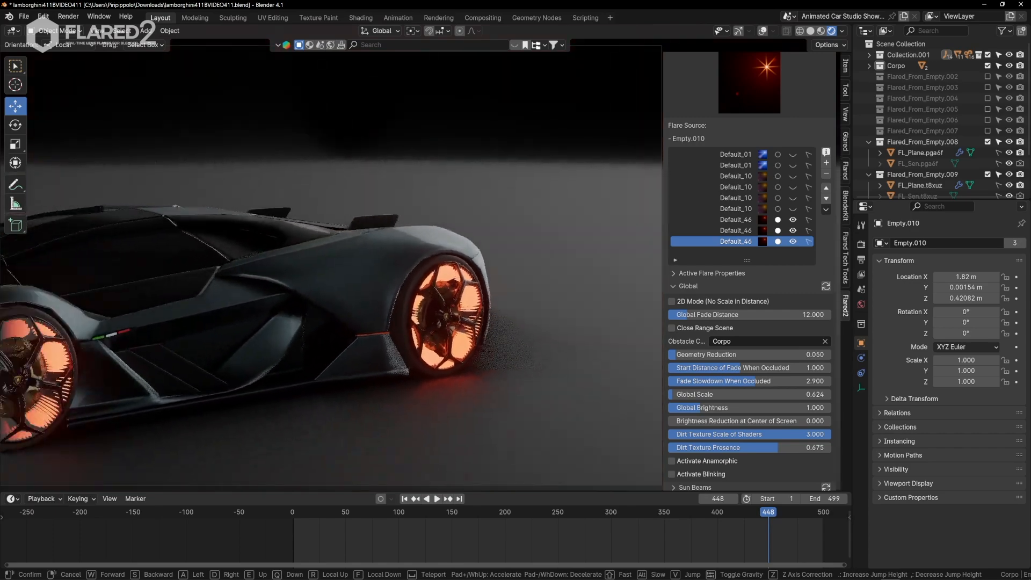
key("e")
key("d")
key("w")
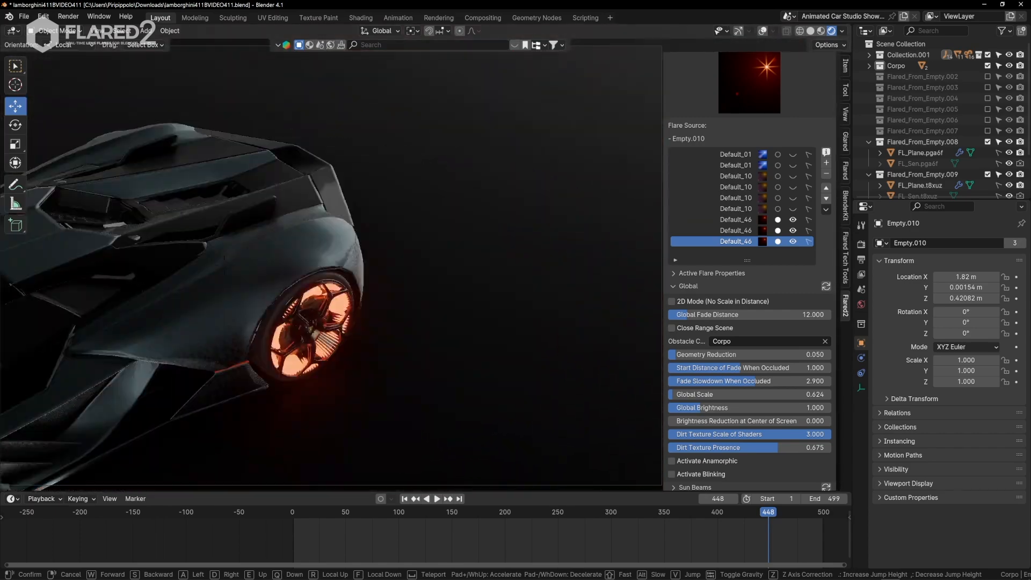
key("s")
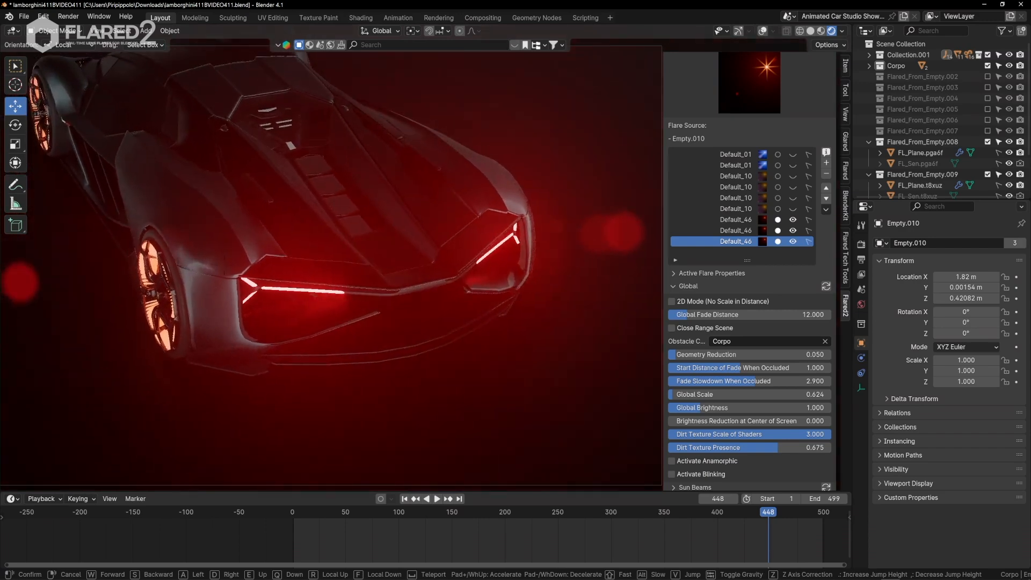
key("q")
key("d")
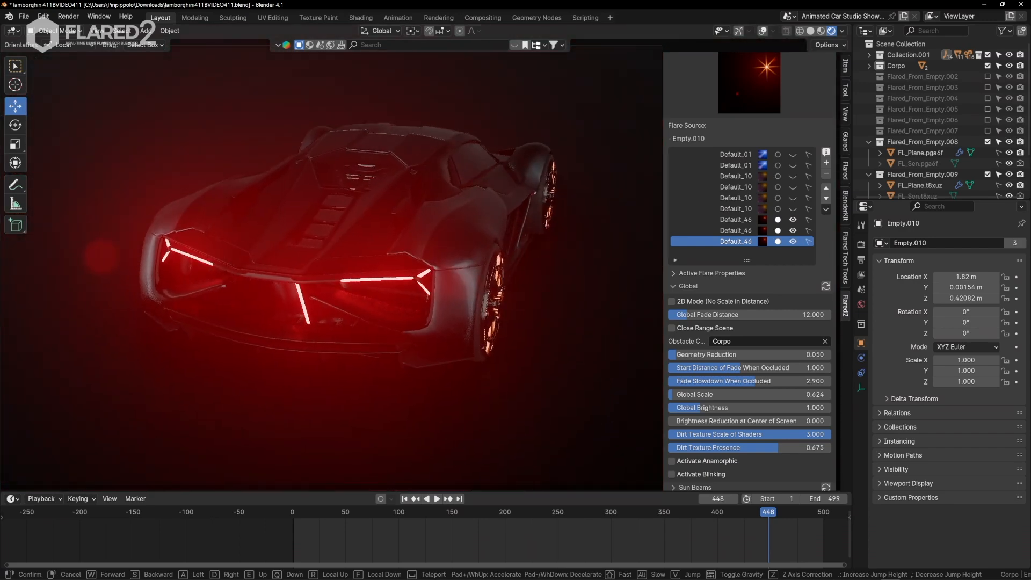
key("w")
key("s")
key("e")
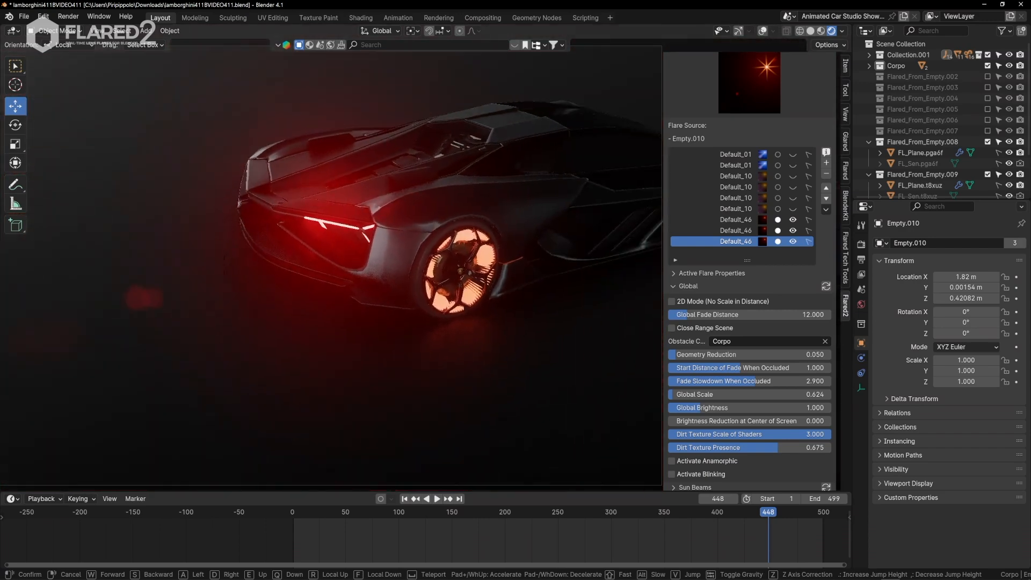
key("a")
key("a")
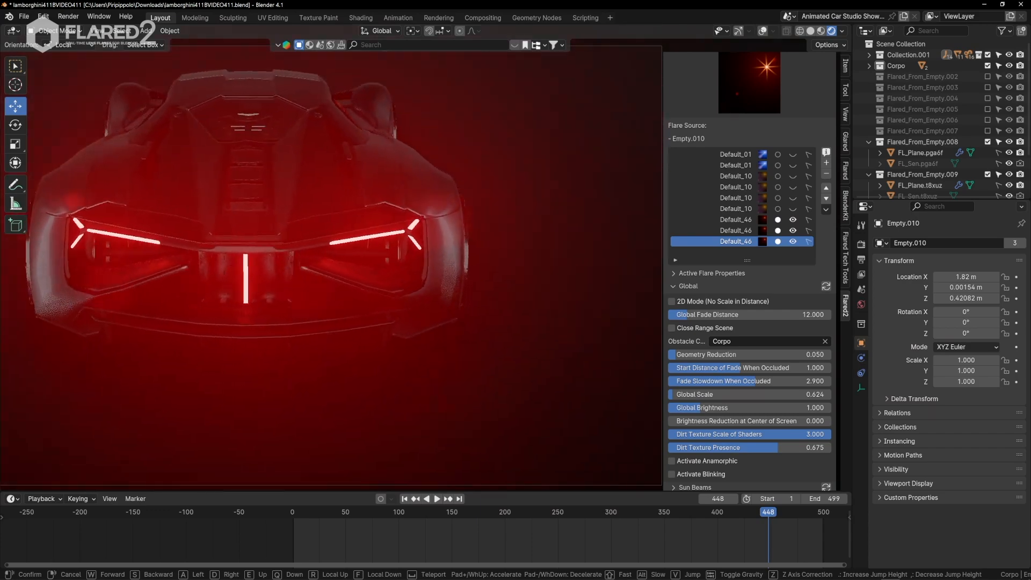
key("w")
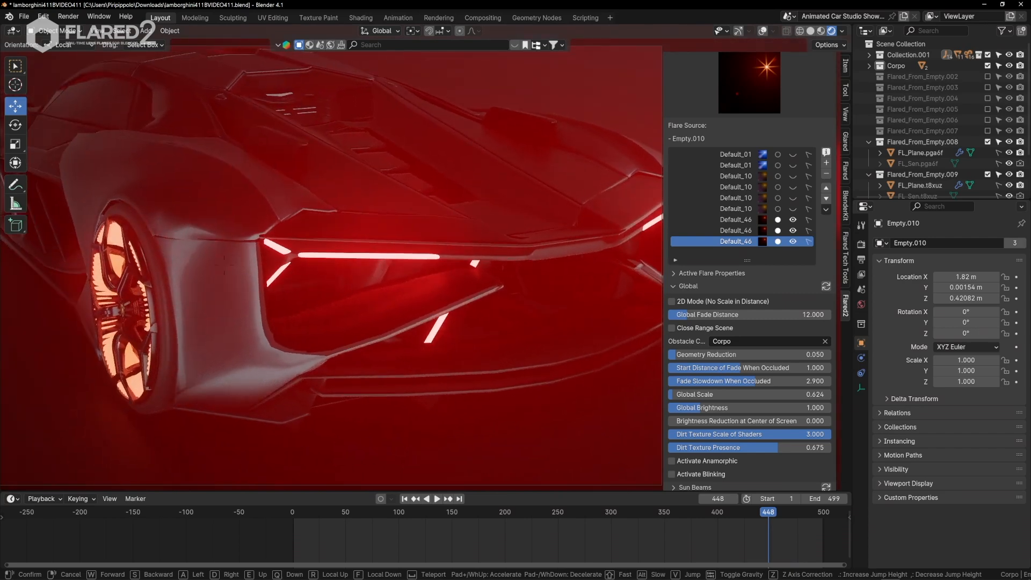
key("Return")
Open the taillight flare's Horizontal Ghosts settings and examine the ghosts from around the car's rear corner.
scroll(773, 347, "down", 5)
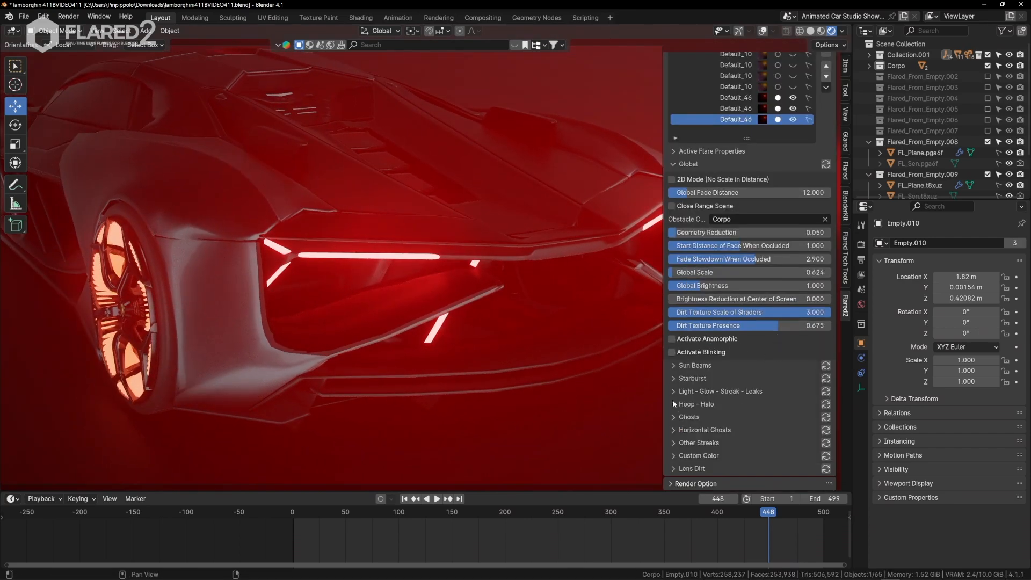
left_click(675, 430)
scroll(674, 430, "down", 4)
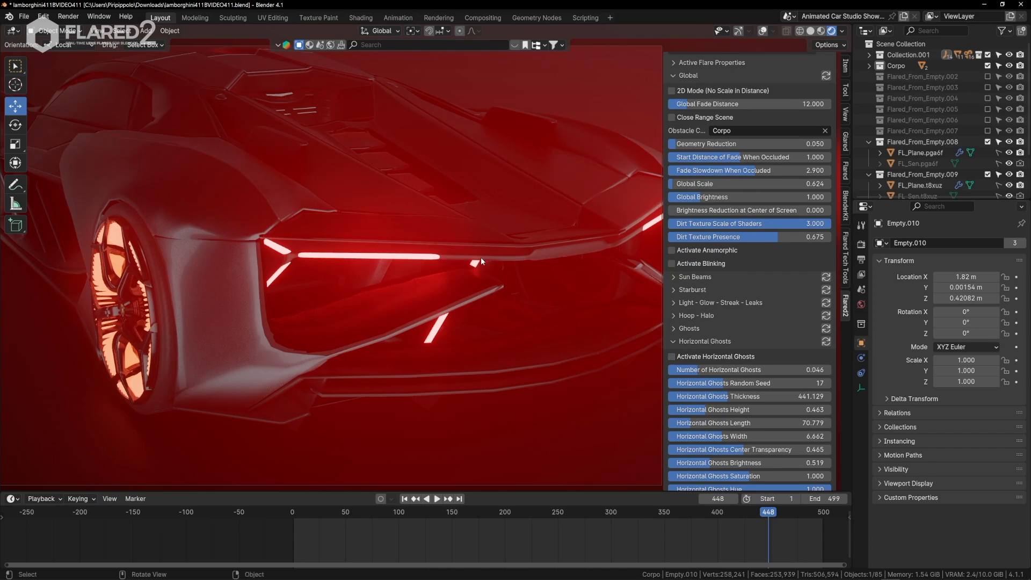
scroll(480, 262, "down", 3)
key("shift+grave")
key("w")
key("a")
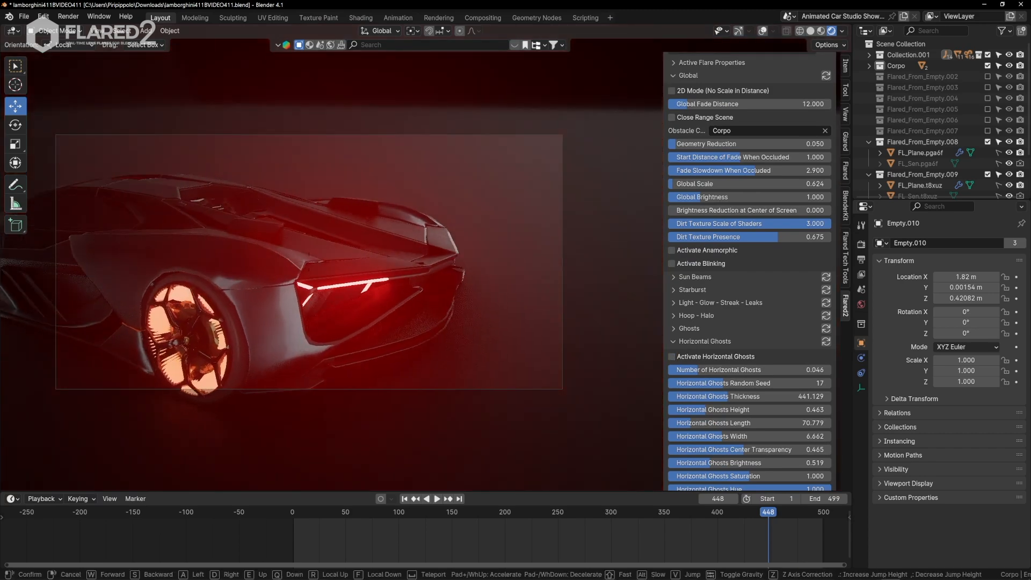
key("s")
key("d")
left_click(609, 317)
Open the taillight flare's Ghosts settings and reframe the car's rear to inspect the ghost shapes.
scroll(525, 316, "up", 2)
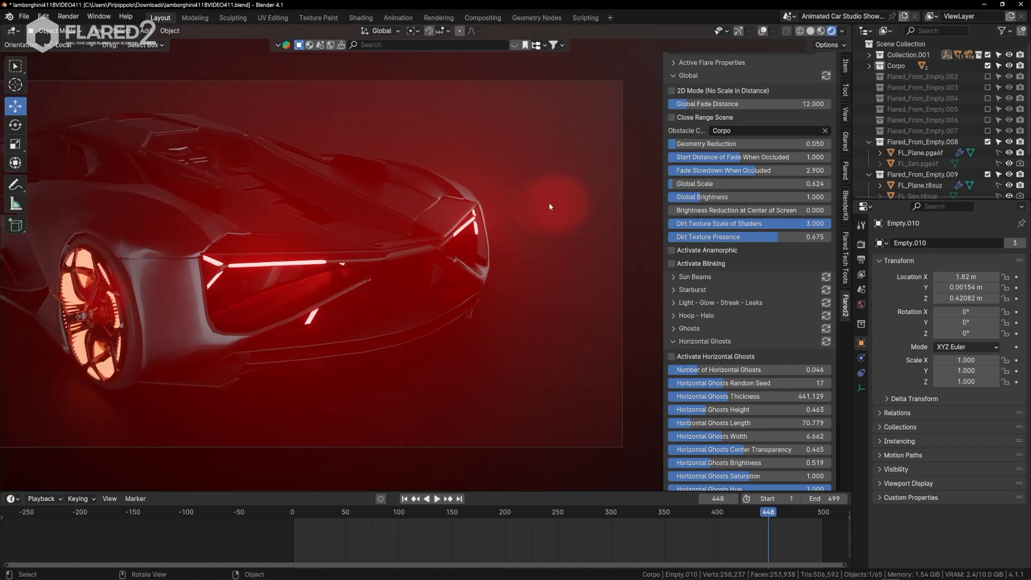
scroll(771, 253, "up", 4)
scroll(742, 296, "down", 4)
left_click(674, 330)
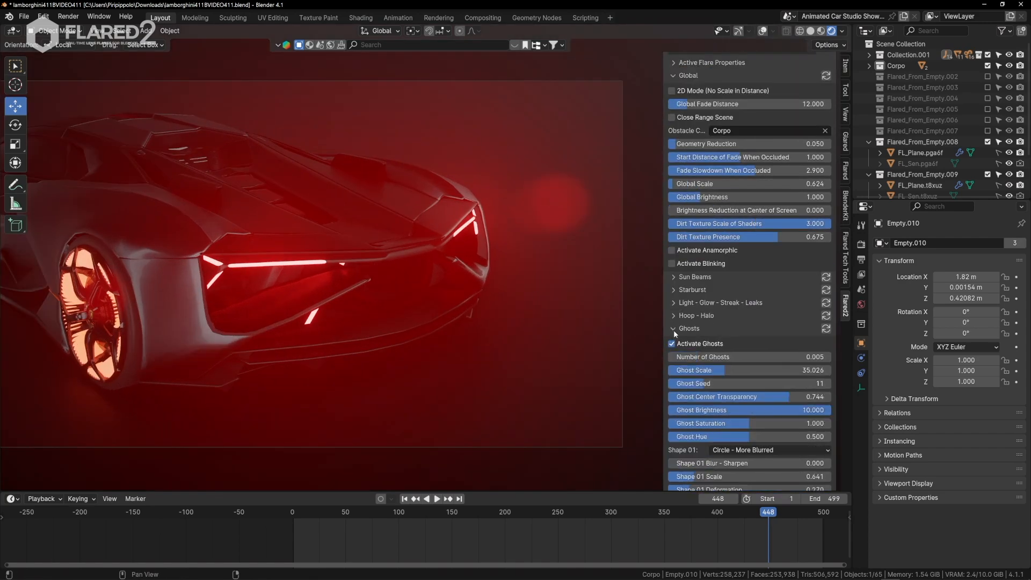
scroll(756, 336, "down", 5)
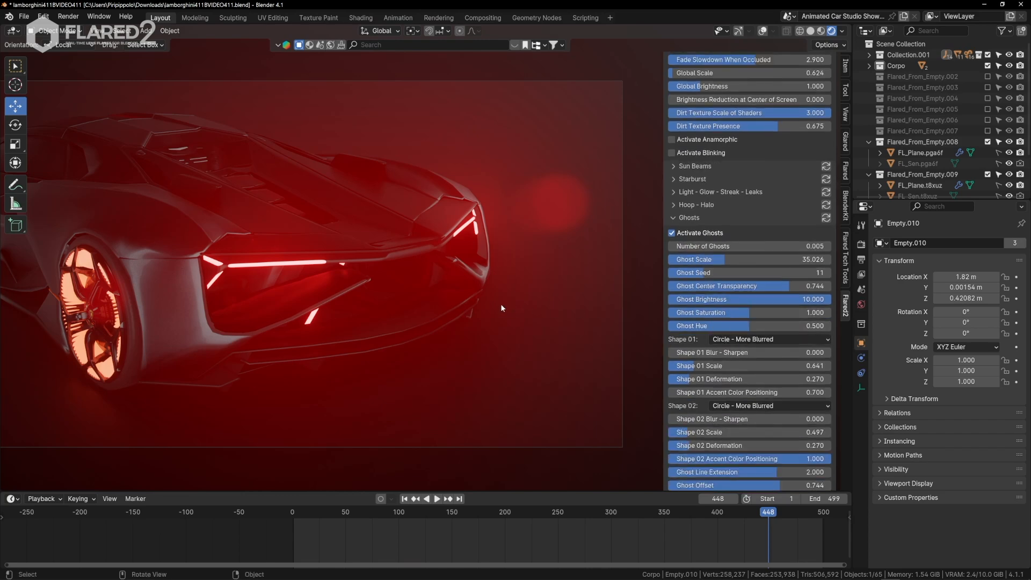
key("shift+grave")
key("s")
key("d")
key("a")
left_click(502, 308)
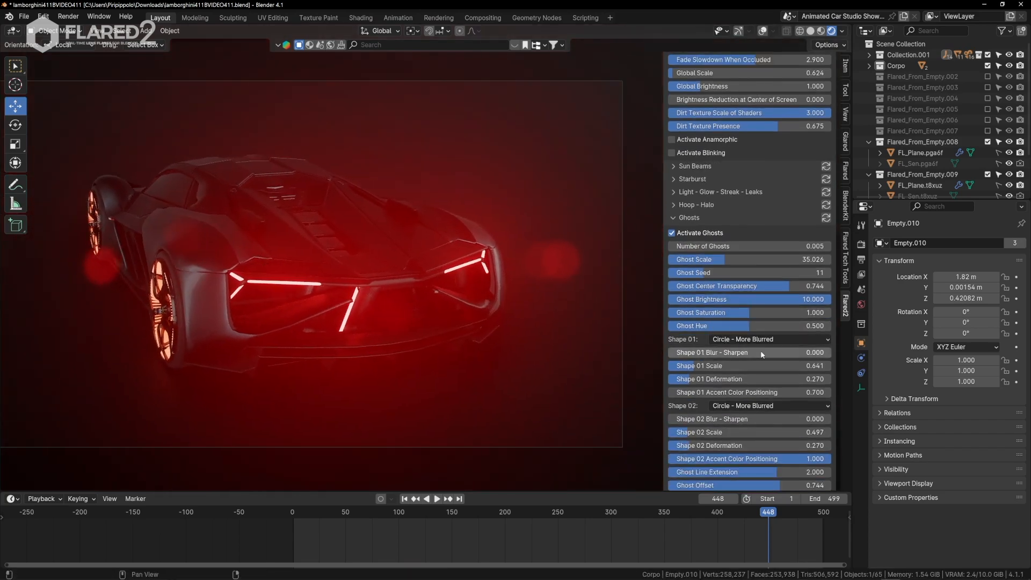
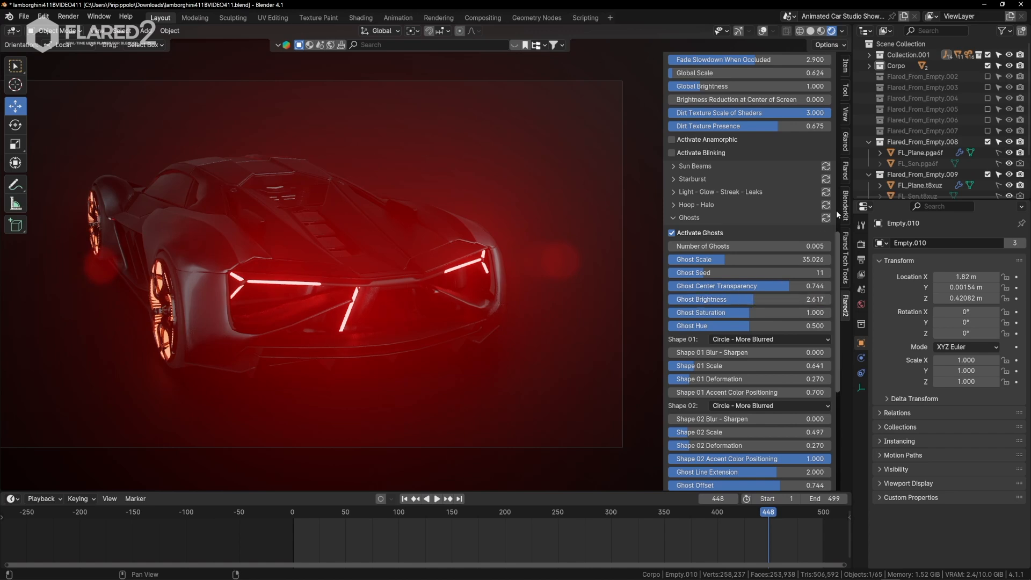
Walk the camera past the car's rear to its side to check the taillight ghosts and their occlusion.
key("shift+grave")
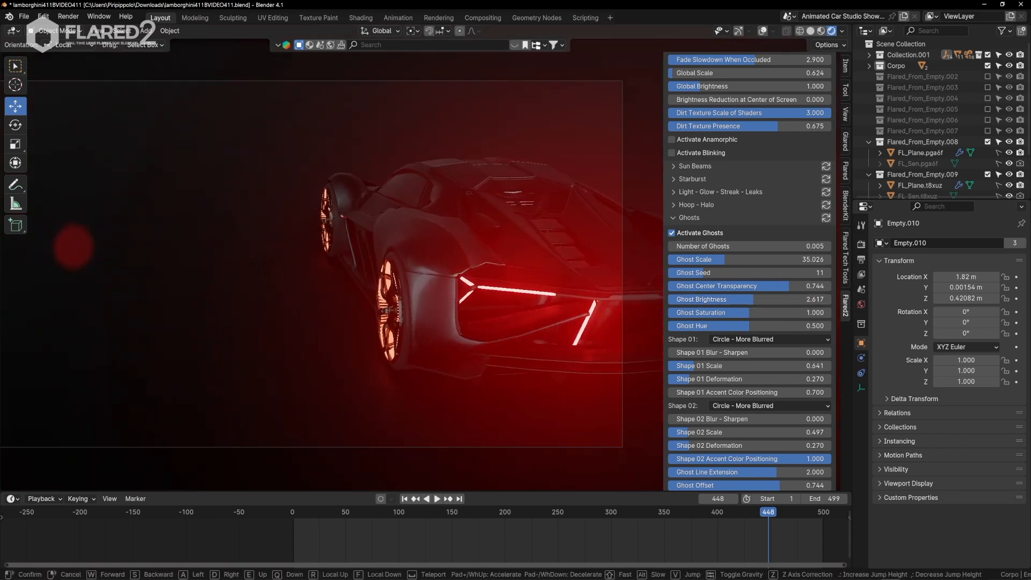
key("d")
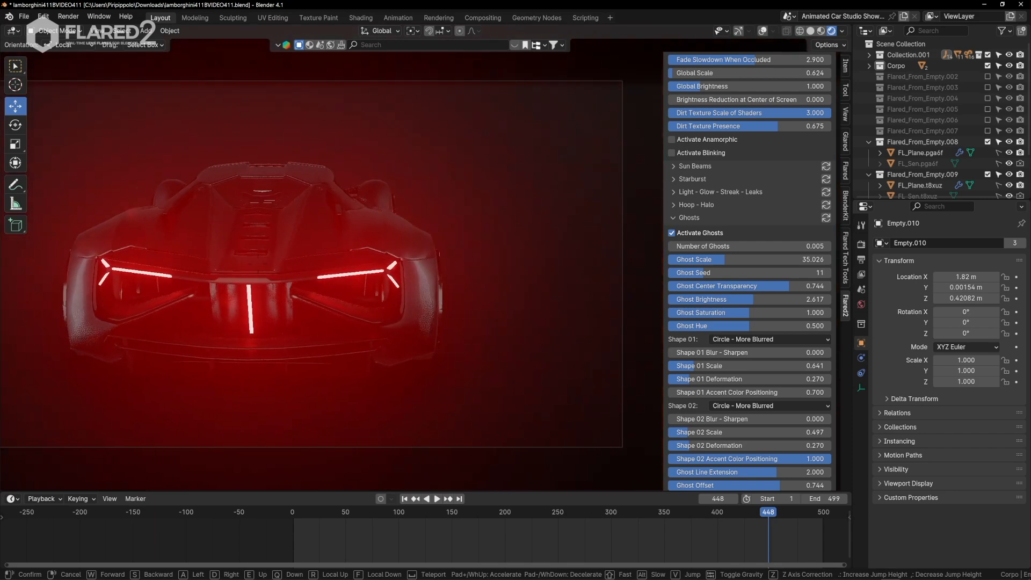
key("d")
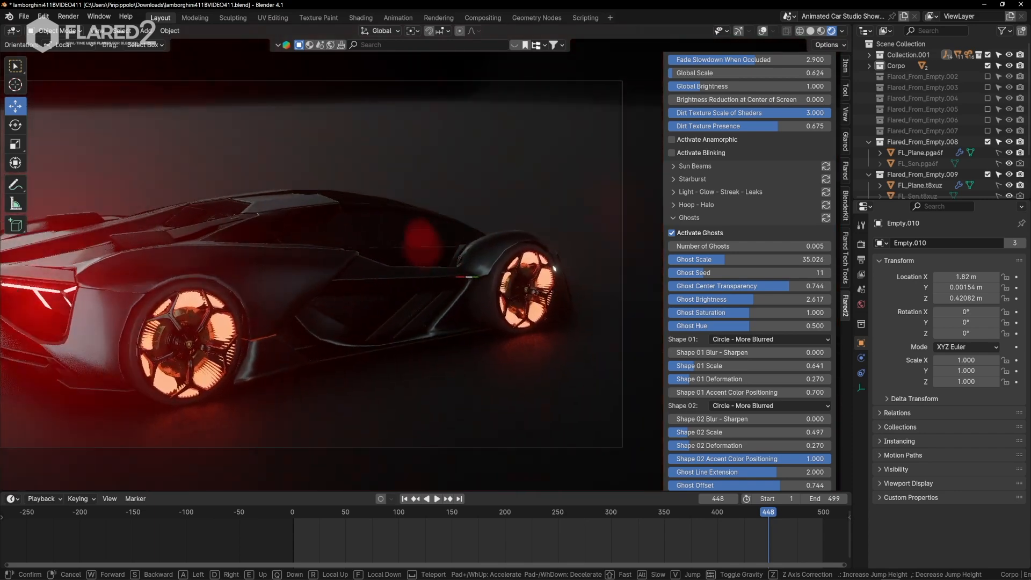
key("d")
left_click(425, 271)
Bring the headlight and wheel flares back alongside the three Default_46 taillight flares in the flare list.
scroll(793, 164, "up", 18)
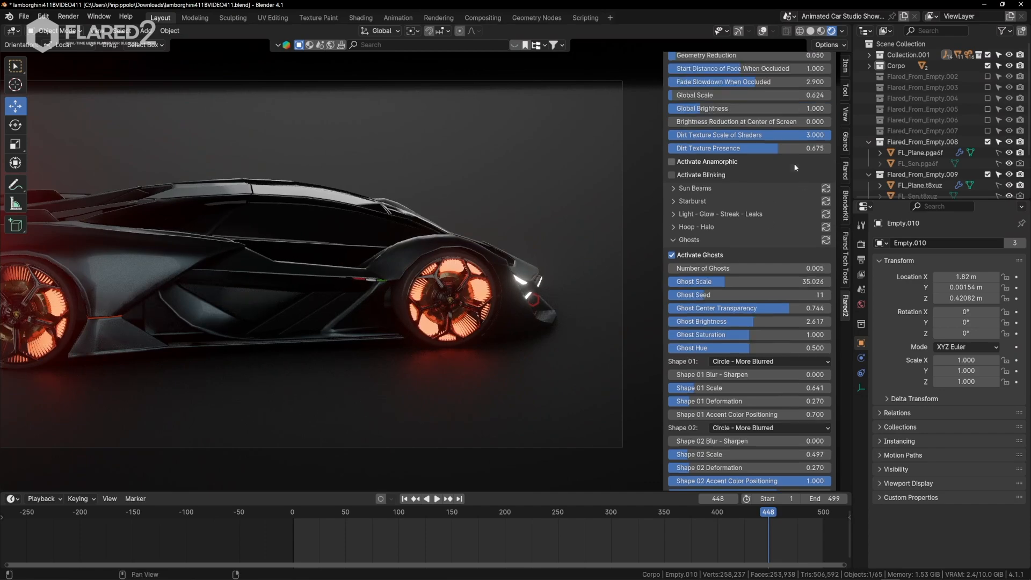
left_click_drag(793, 231, 793, 286)
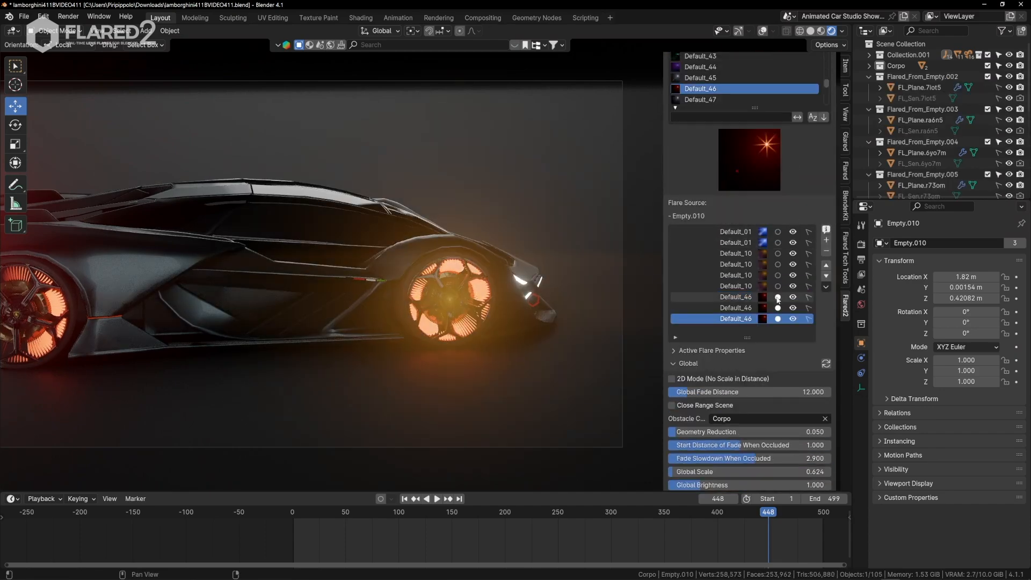
Walk the camera around the whole car to examine the headlight, wheel and taillight flares together from every side.
left_click(472, 317)
key("d")
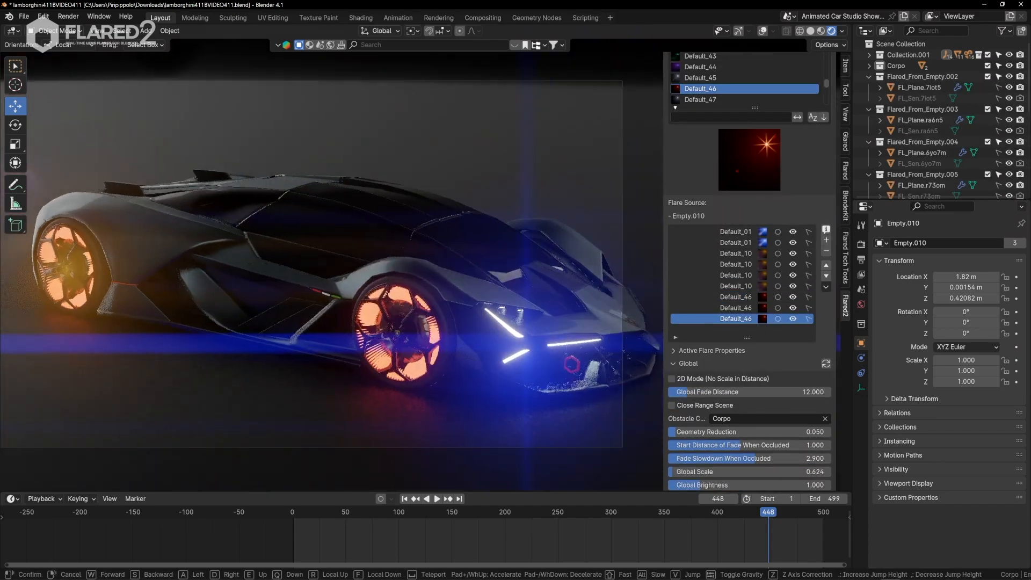
key("d")
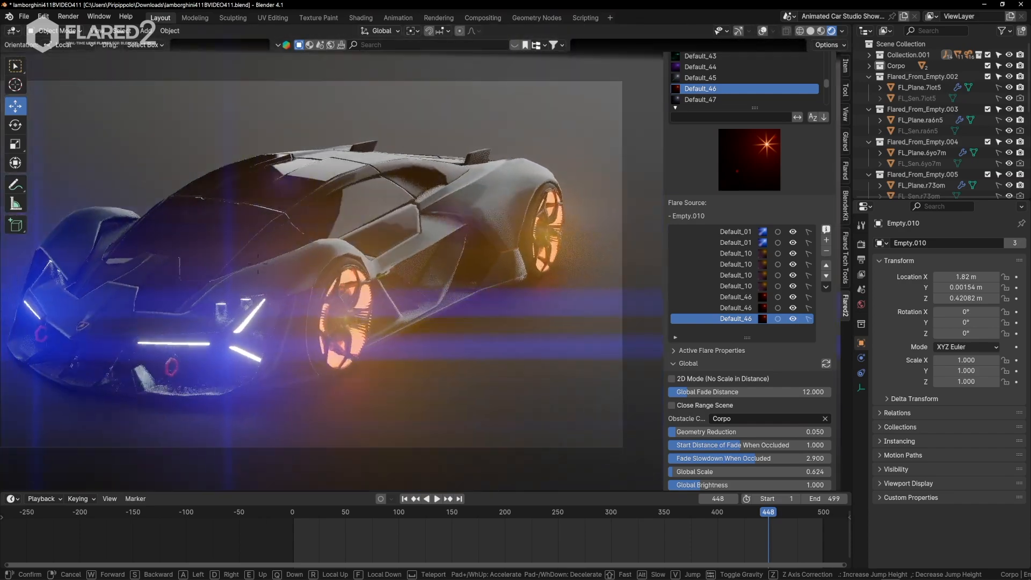
key("d")
key("s")
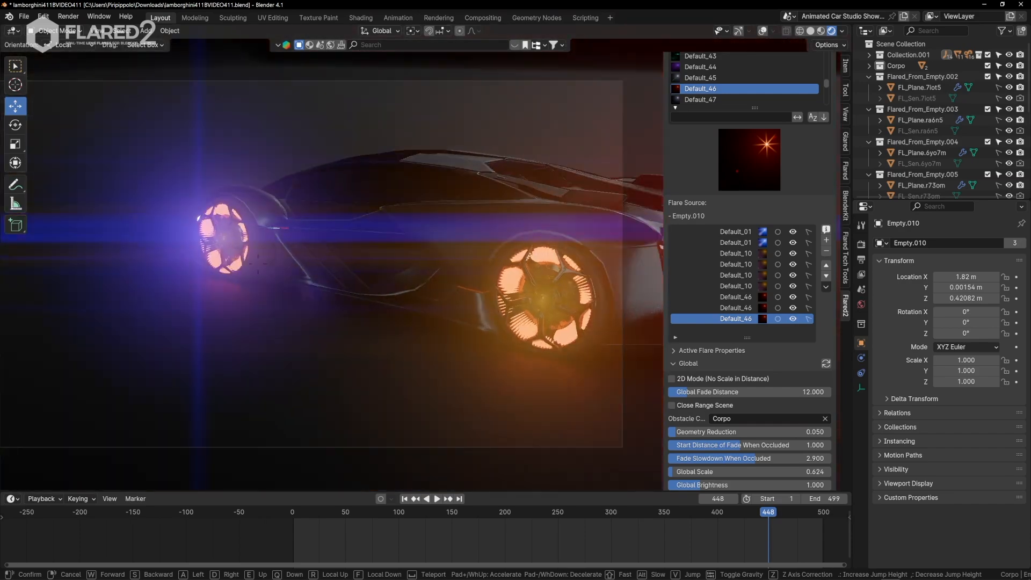
left_click(203, 213)
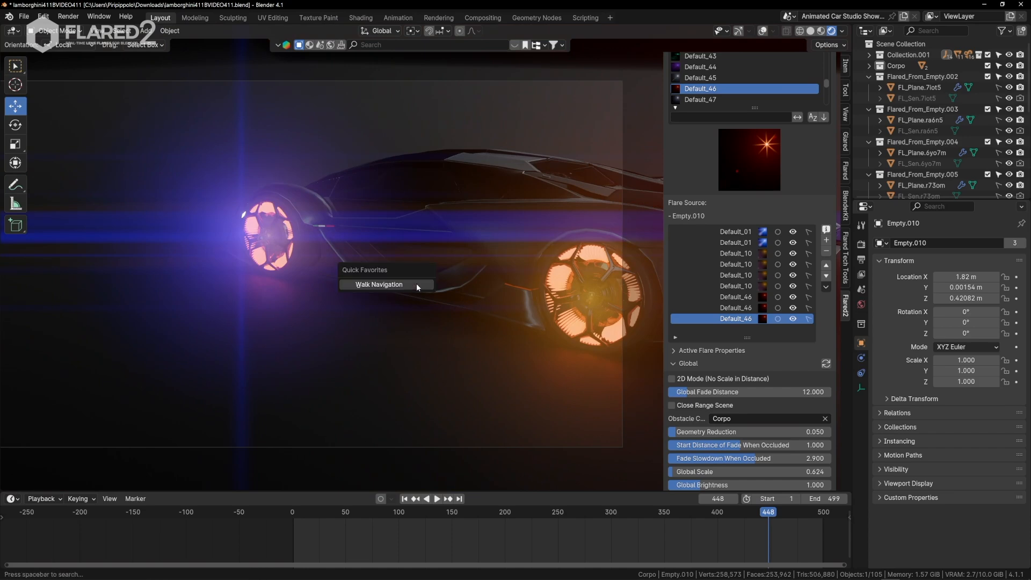
left_click(417, 285)
key("d")
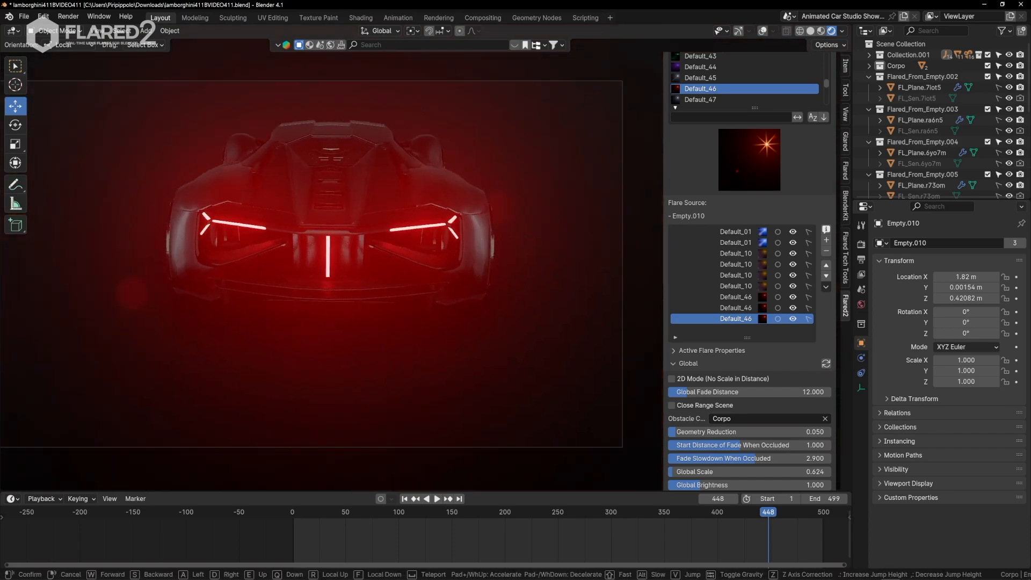
key("a")
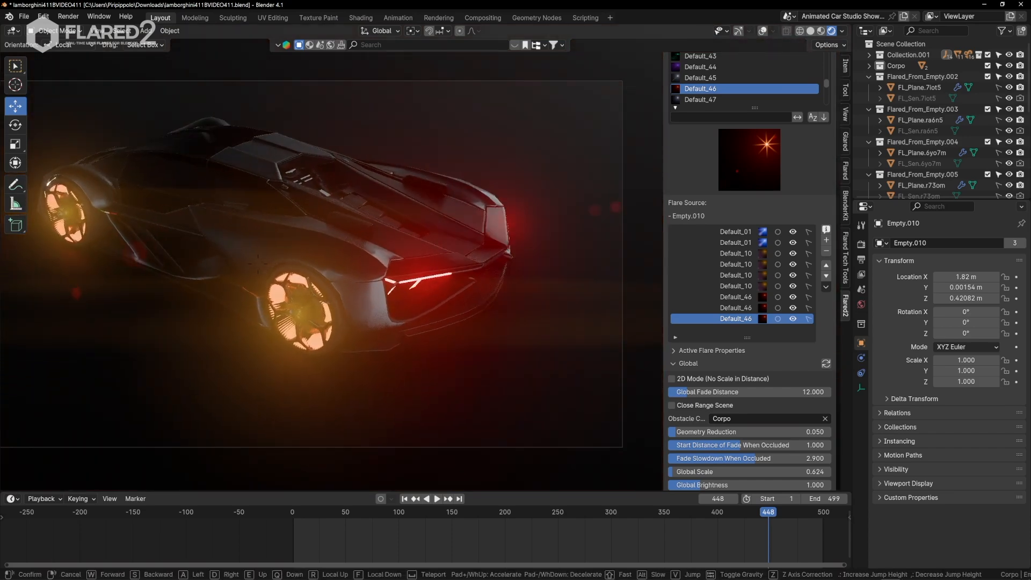
key("a")
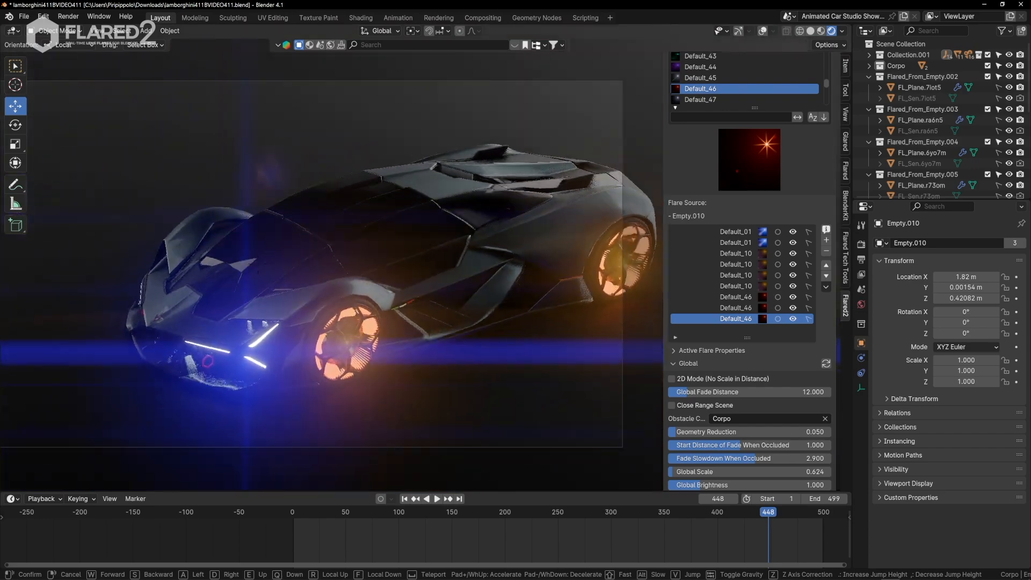
left_click(530, 215)
Try viewport level 2 on mainPart's Subdivision modifier, view the car's front, and return the level to 0.
scroll(829, 382, "down", 2)
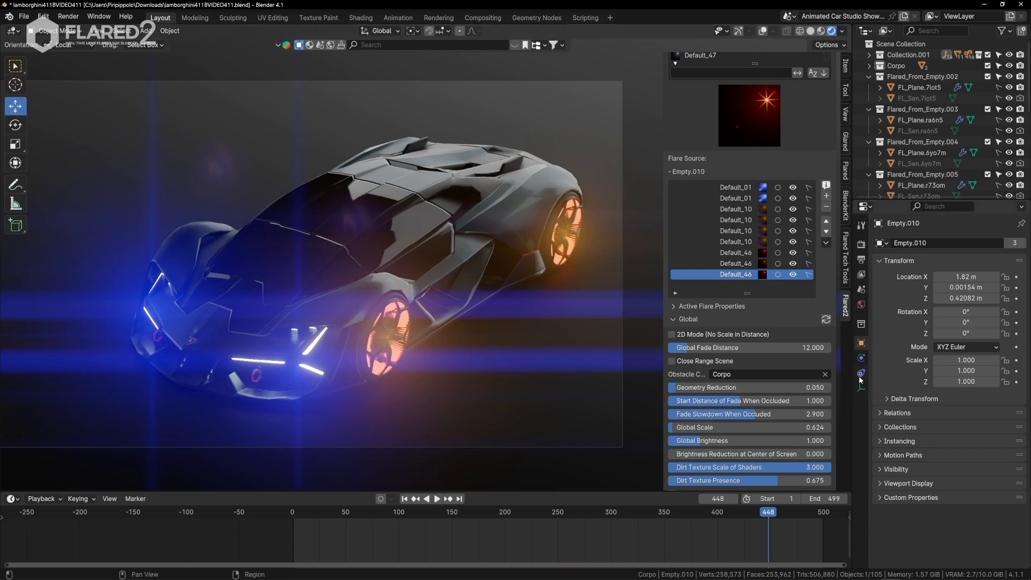
left_click(506, 199)
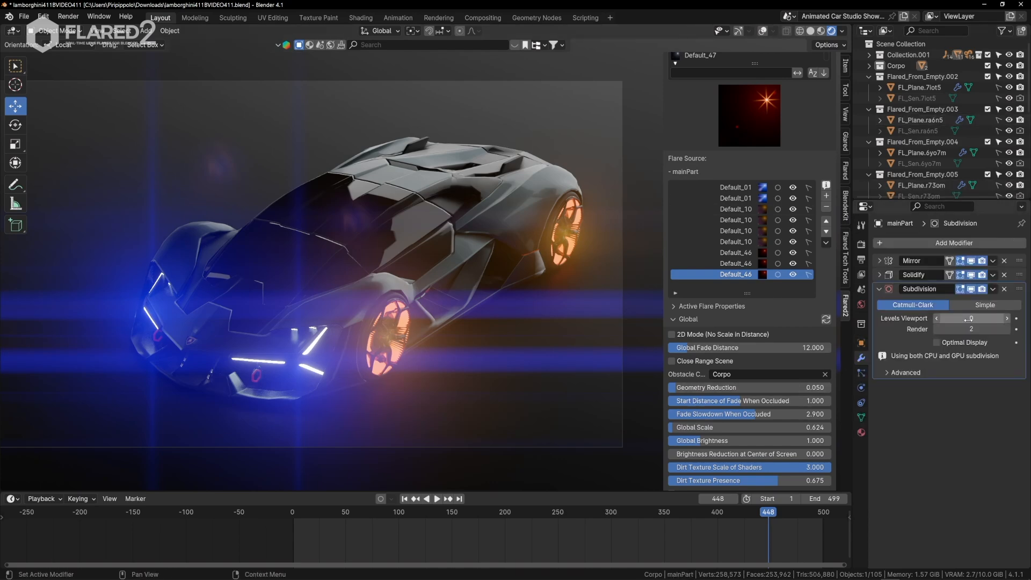
left_click(1007, 319)
key("shift+grave")
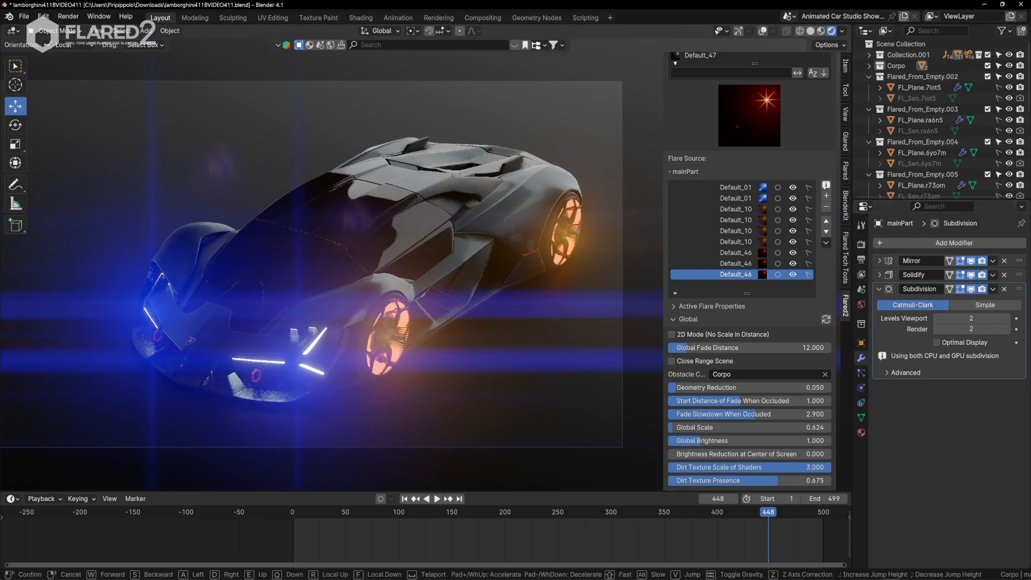
key("a")
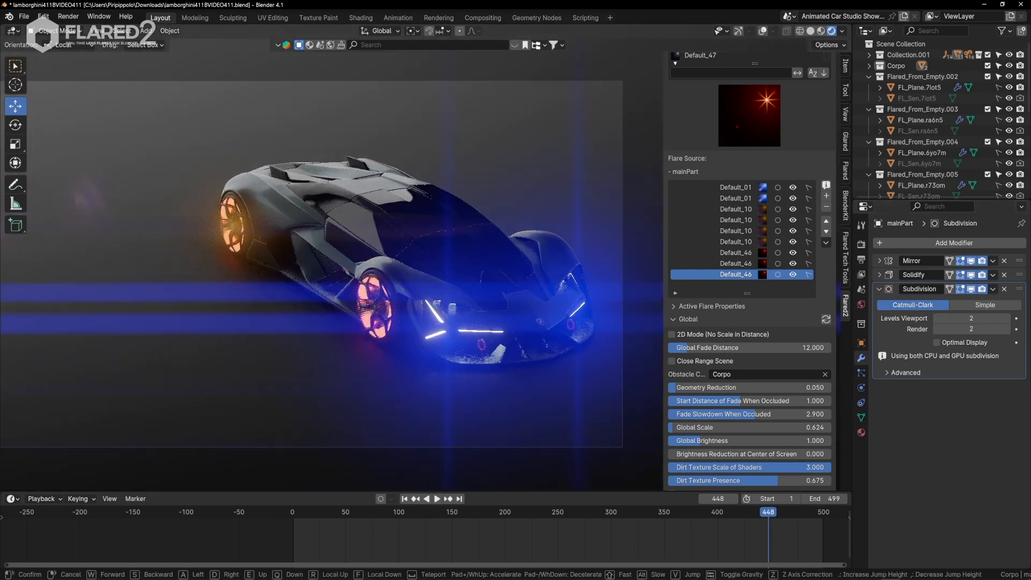
left_click(259, 264)
left_click(938, 322)
left_click(937, 322)
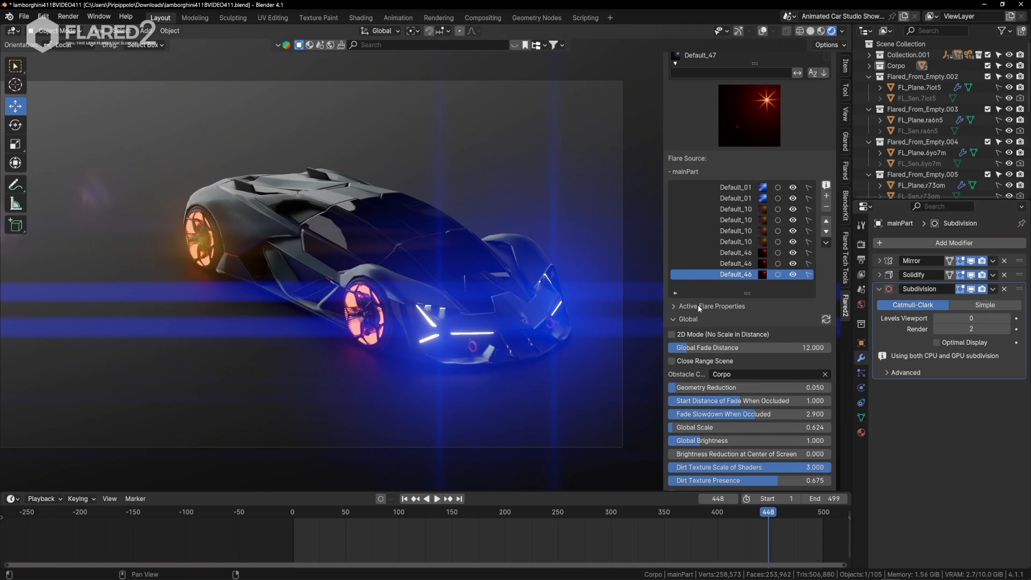
Set the output resolution's Y value to 1080 px and open the EEVEE render settings.
left_click(864, 260)
key("Tab")
type("1080")
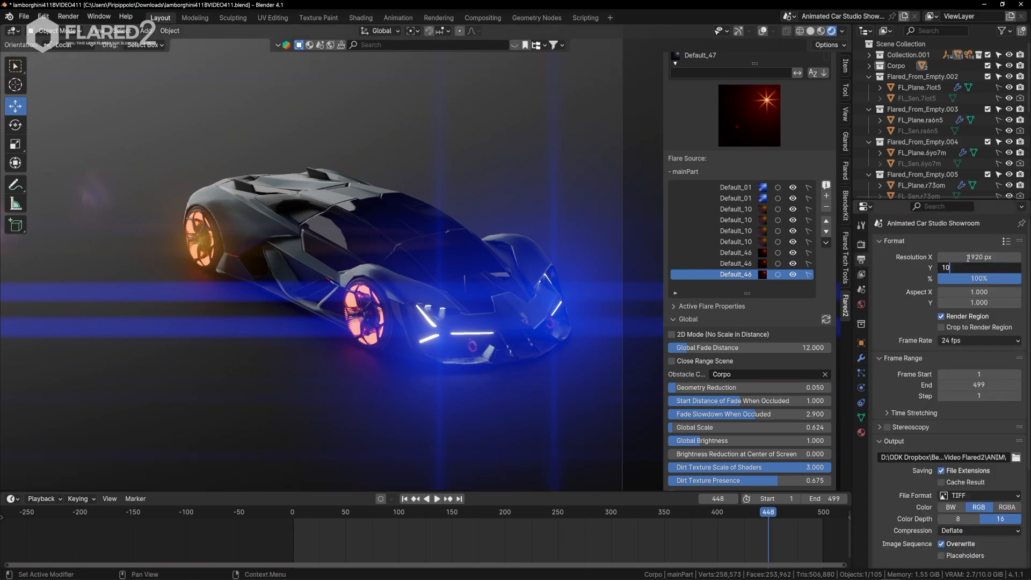
key("Return")
left_click(862, 246)
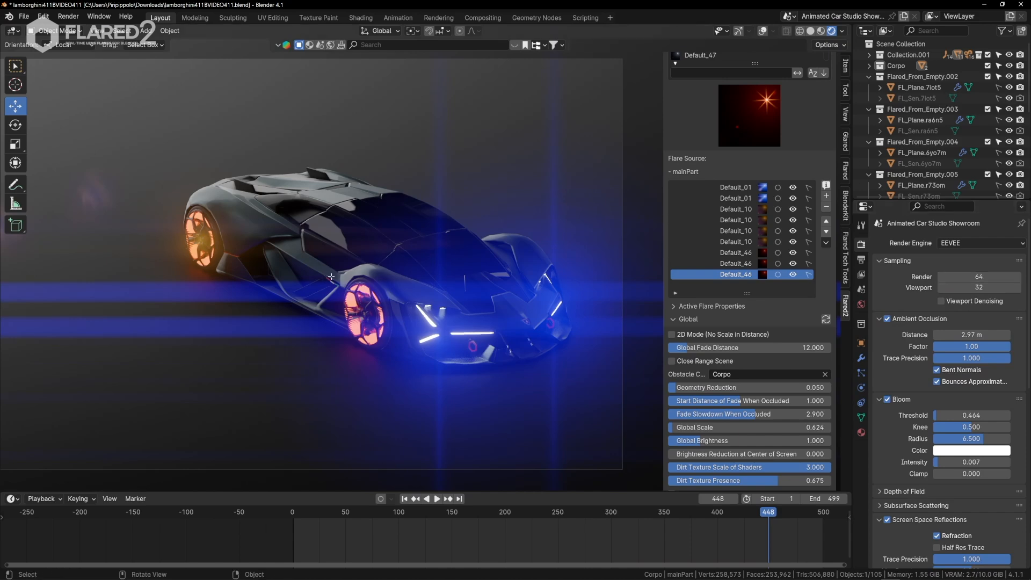
Walk the camera around the car to frame a rear three-quarter shot showing the taillight and wheel flares.
key("Tab")
key("Tab")
key("q")
left_click(358, 285)
key("d")
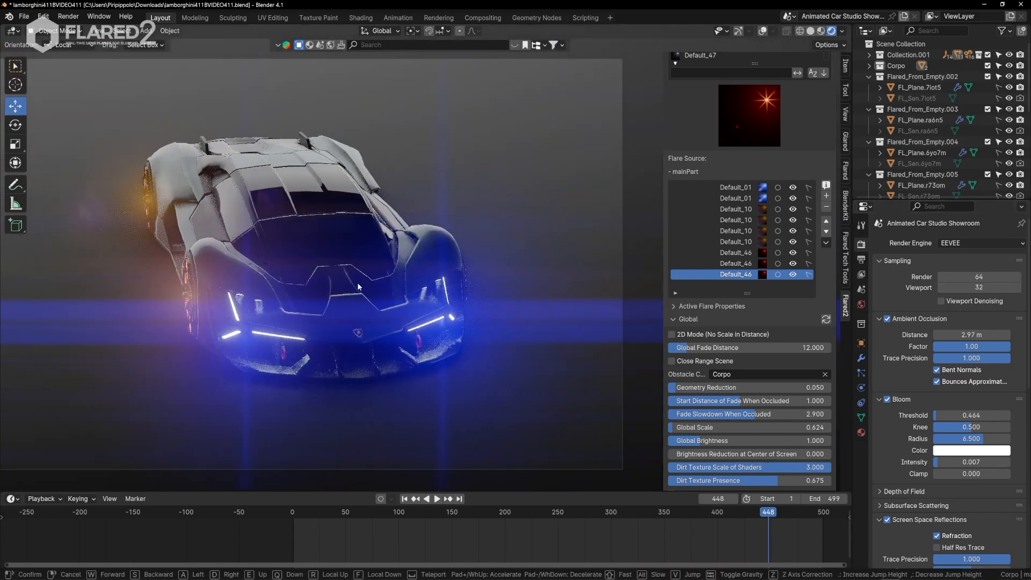
left_click(358, 287)
scroll(357, 300, "down", 1)
scroll(357, 322, "up", 1)
key("q")
left_click(357, 328)
key("a")
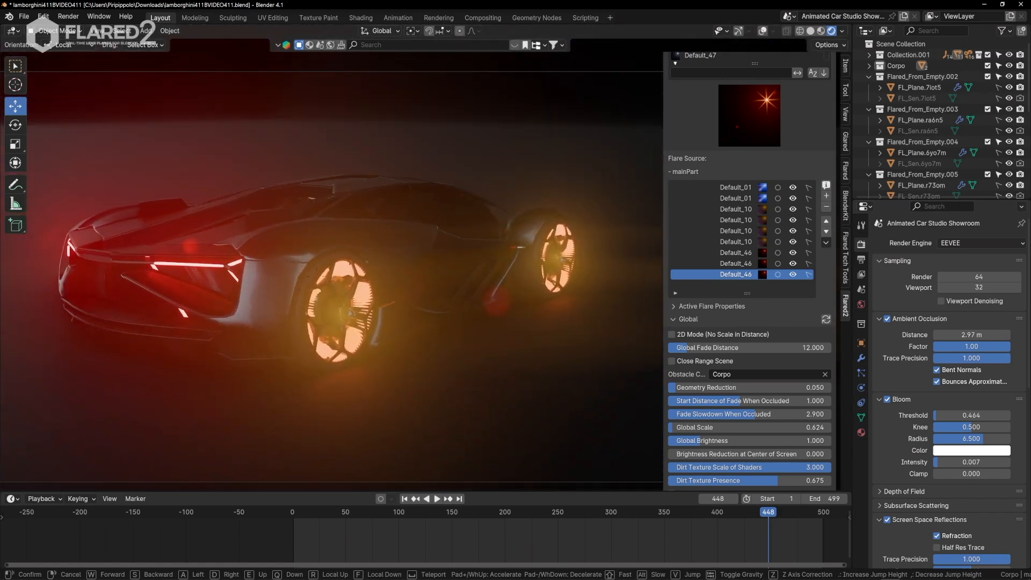
left_click(352, 335)
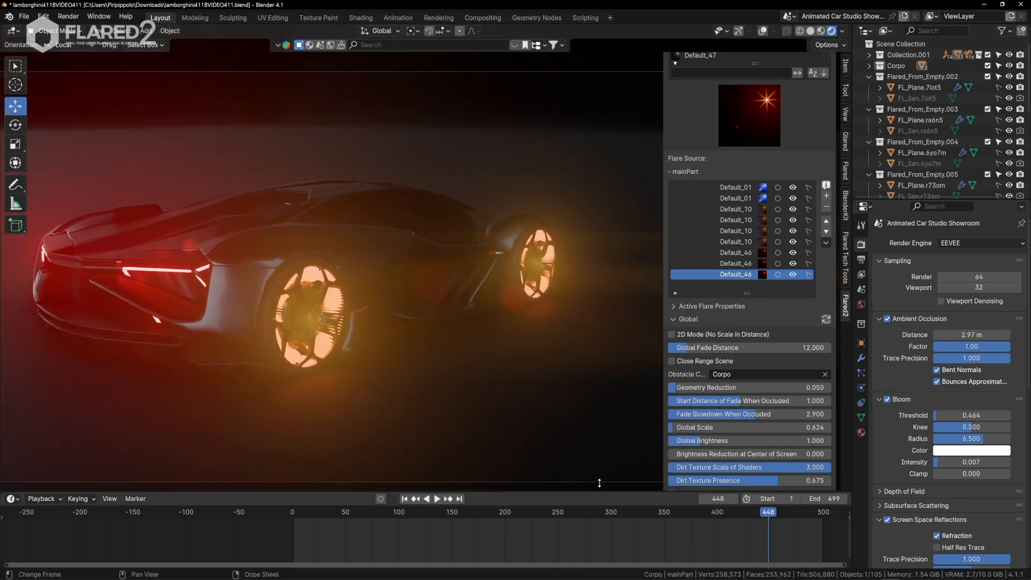
Go to frame 440, render the still image of the car's rear with its flares, and close the render window.
left_click_drag(769, 514, 760, 515)
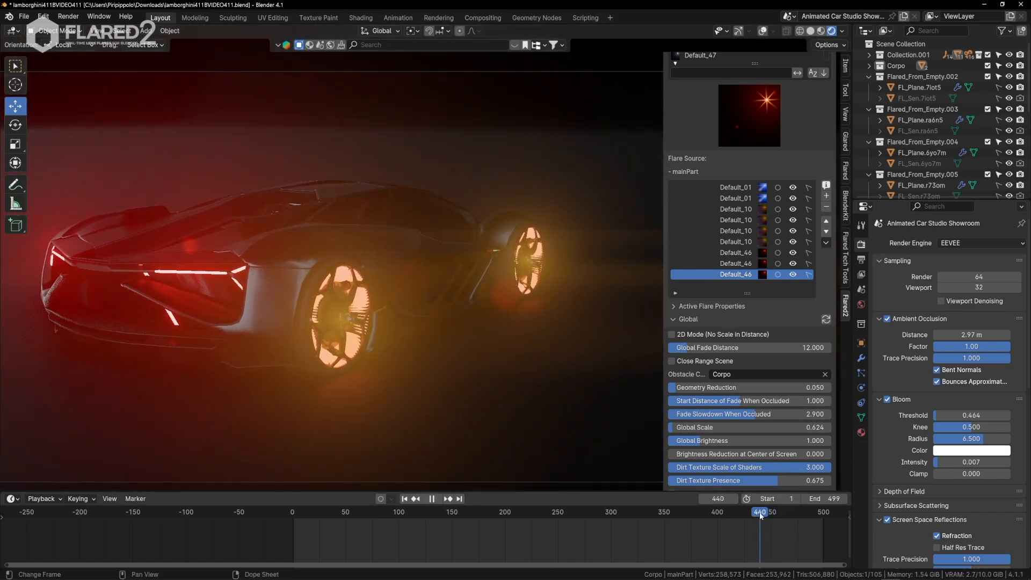
left_click(68, 17)
left_click(91, 56)
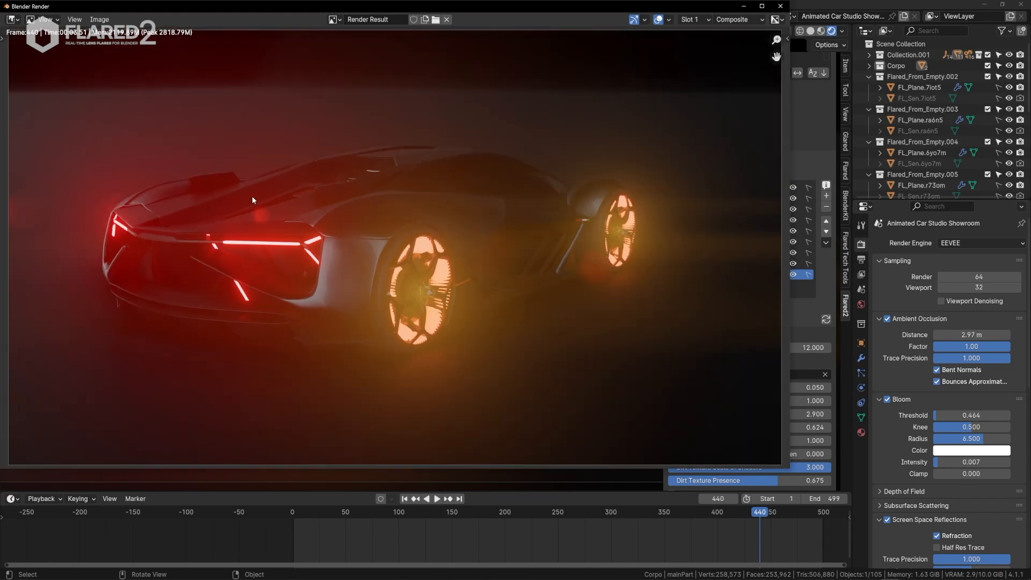
left_click(781, 6)
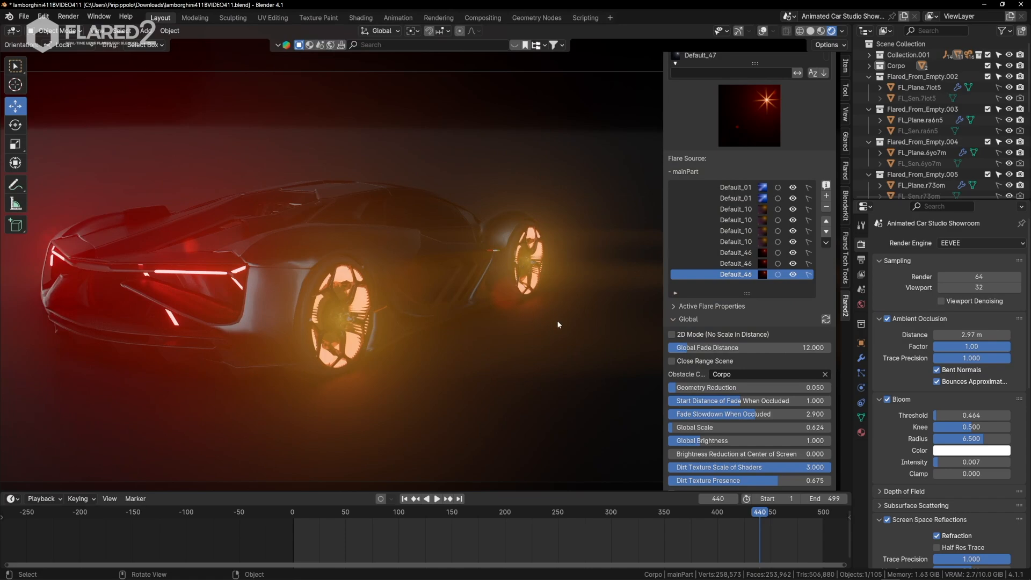